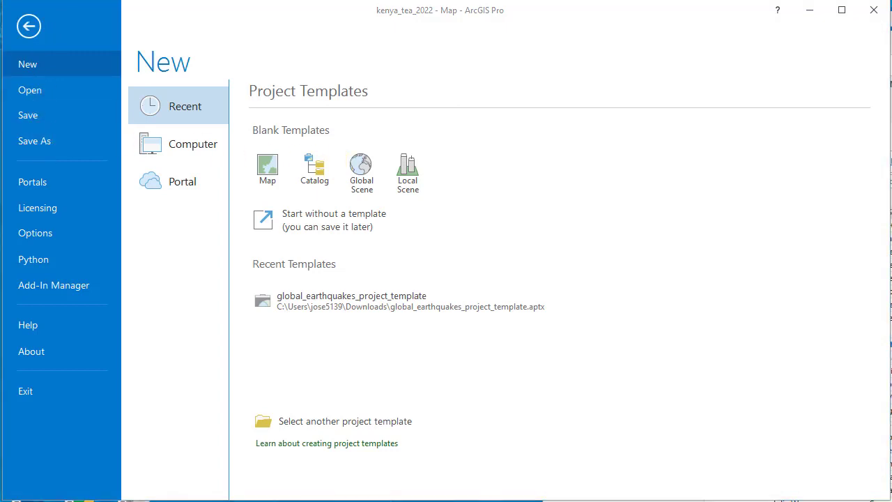
# Browse the Save Project As dialog to the kenya_tea_2022 folder in du\gis4630_w22\exercises, check its path, and return to the map without saving
pyautogui.moveTo(749, 86); pyautogui.dragTo(705, 59)
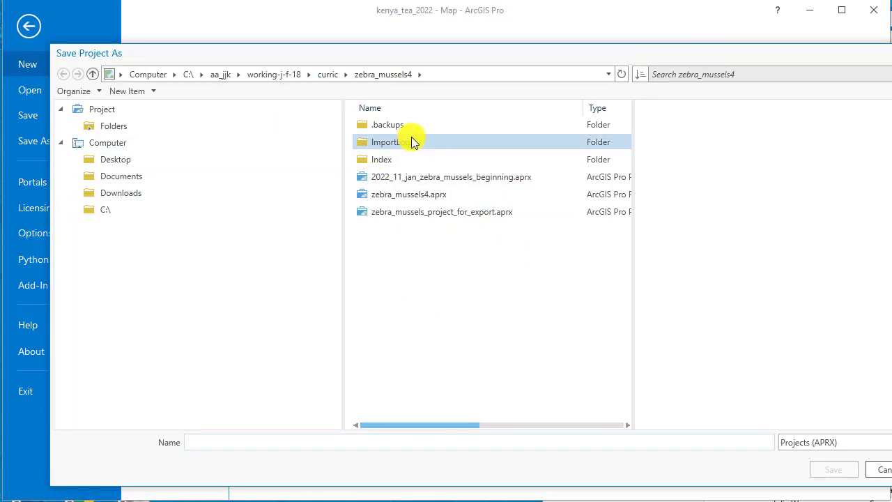
pyautogui.click(165, 214)
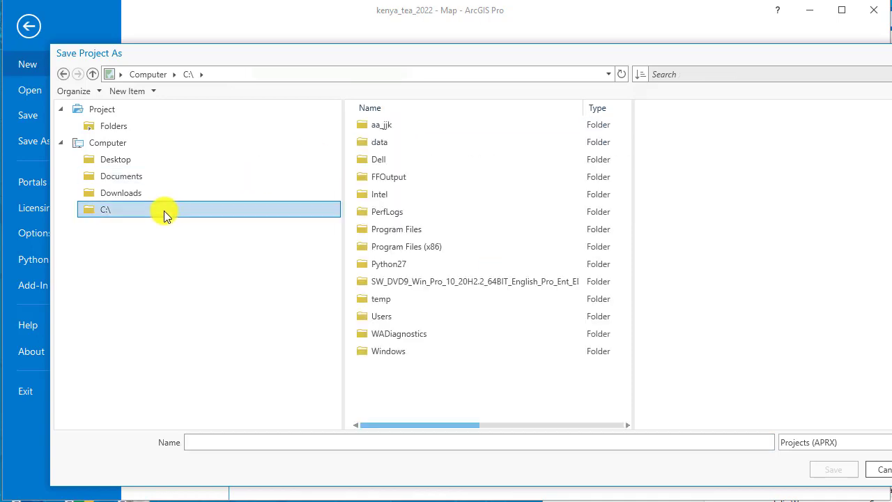
pyautogui.doubleClick(370, 125)
pyautogui.doubleClick(374, 126)
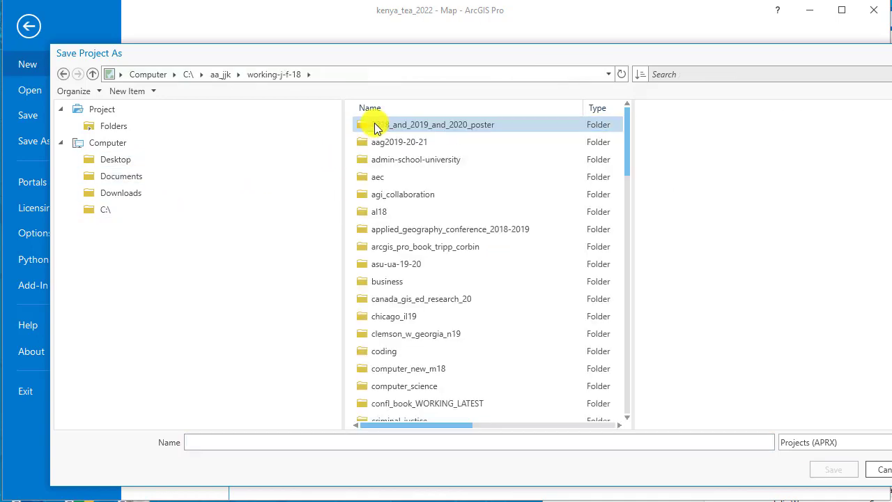
pyautogui.scroll(-4, 404, 369)
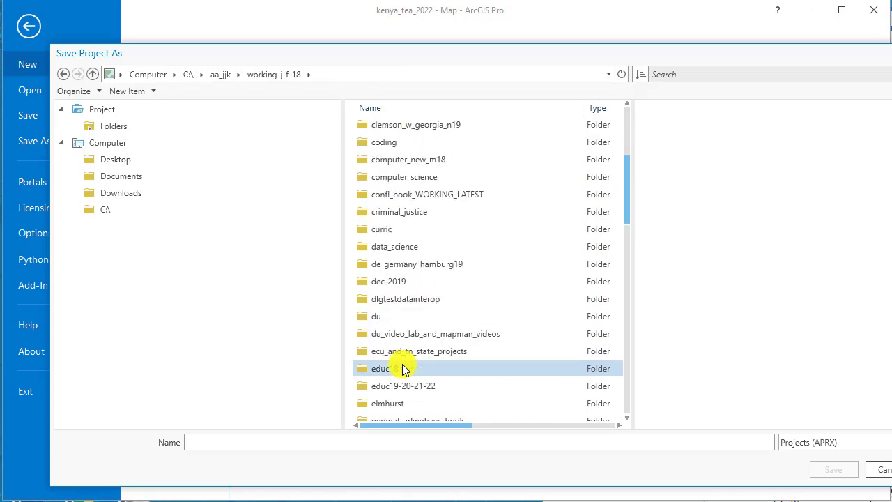
pyautogui.doubleClick(391, 315)
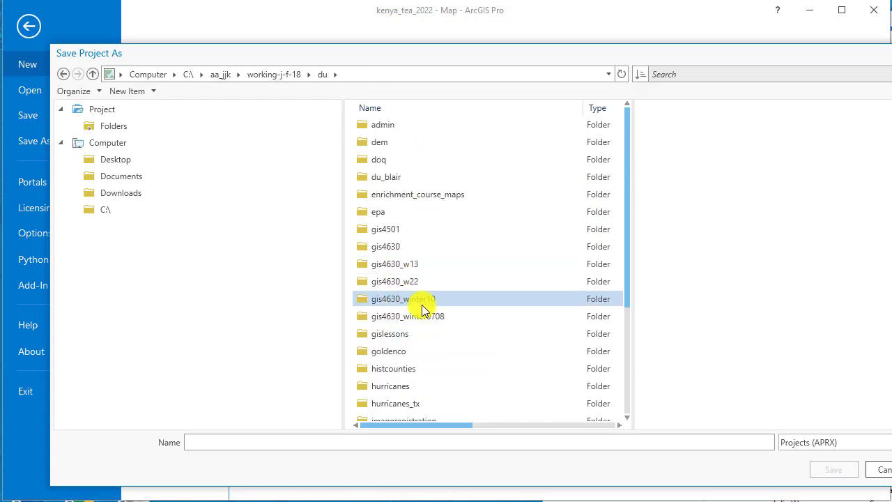
pyautogui.doubleClick(419, 282)
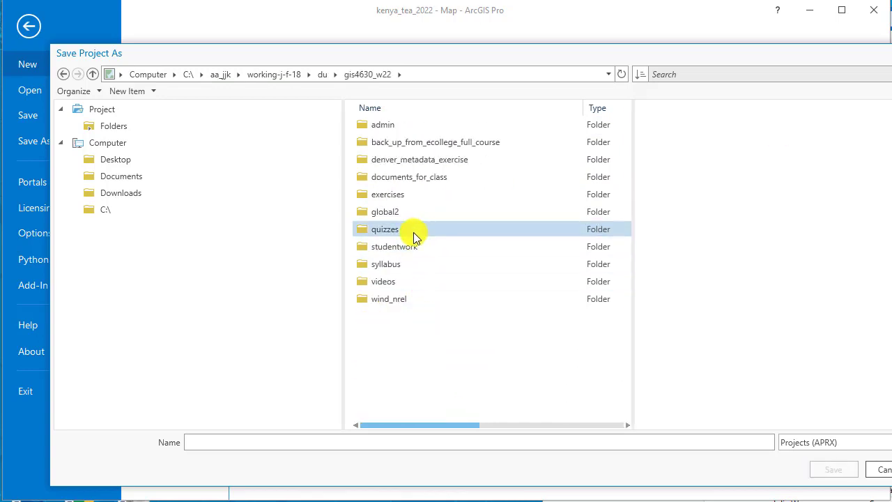
pyautogui.doubleClick(413, 194)
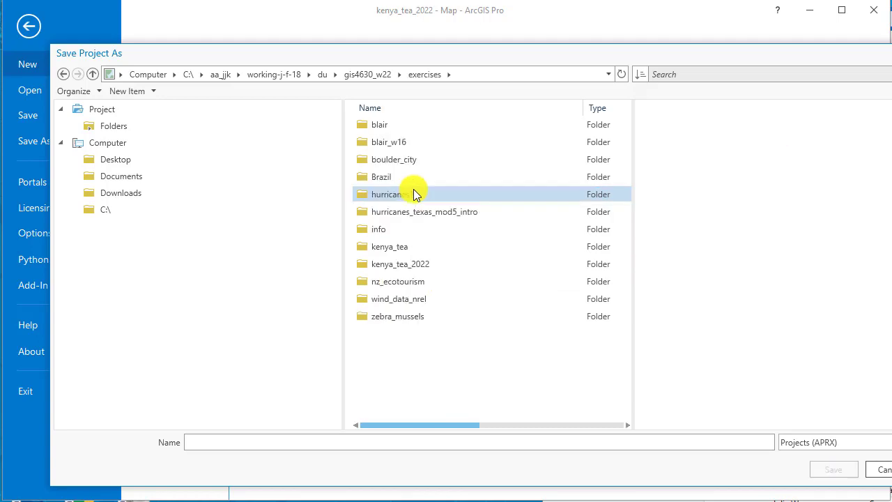
pyautogui.click(418, 265)
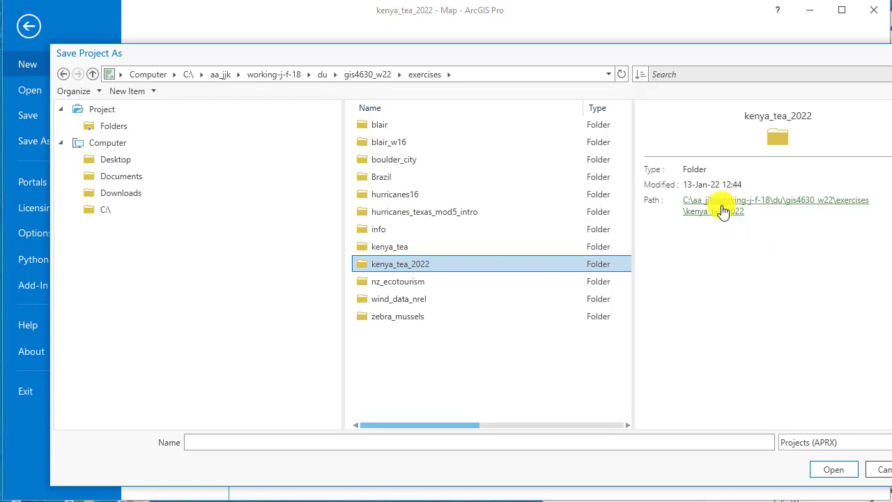
pyautogui.click(883, 471)
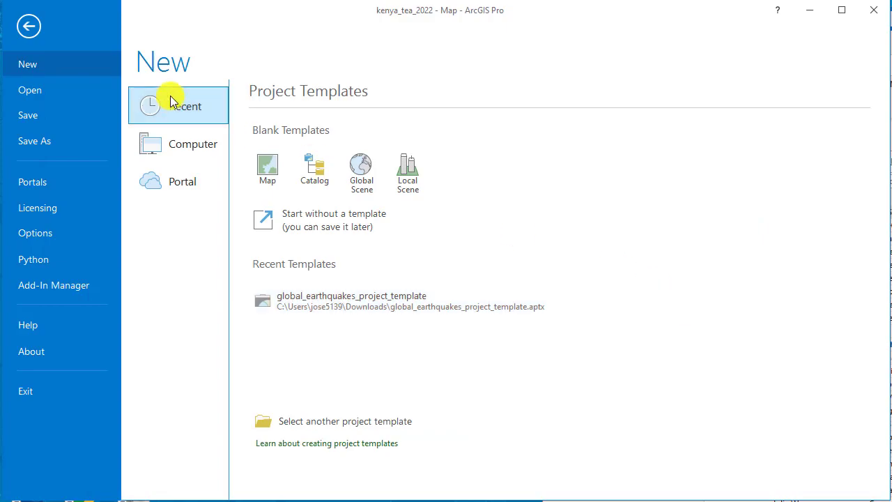
pyautogui.click(30, 26)
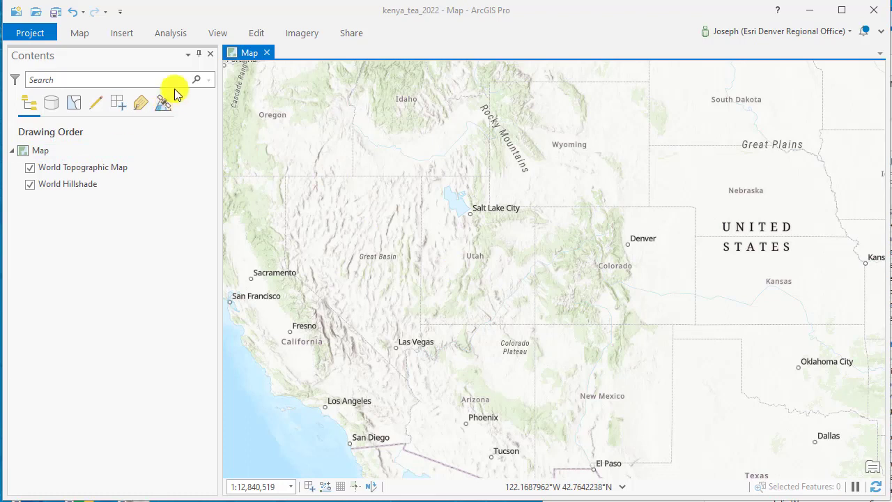
# Show the Catalog pane and expand the project's kenya_tea_2022 folder to list its contents
pyautogui.click(218, 34)
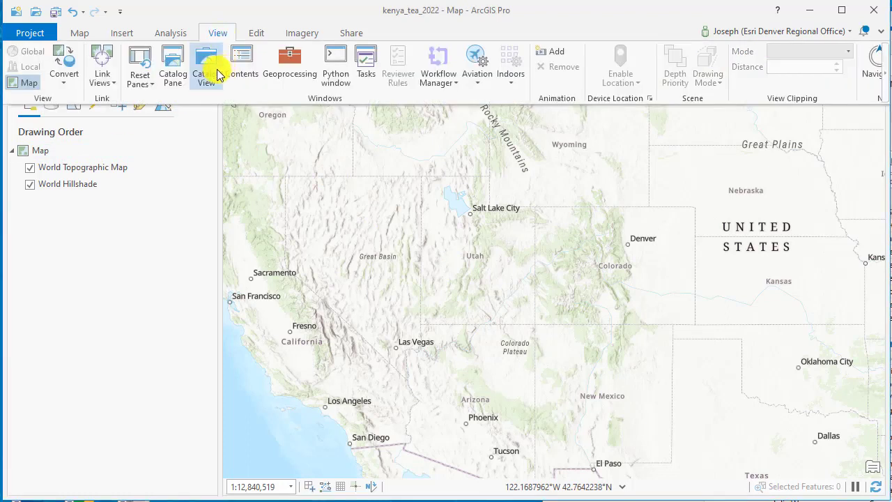
pyautogui.click(173, 70)
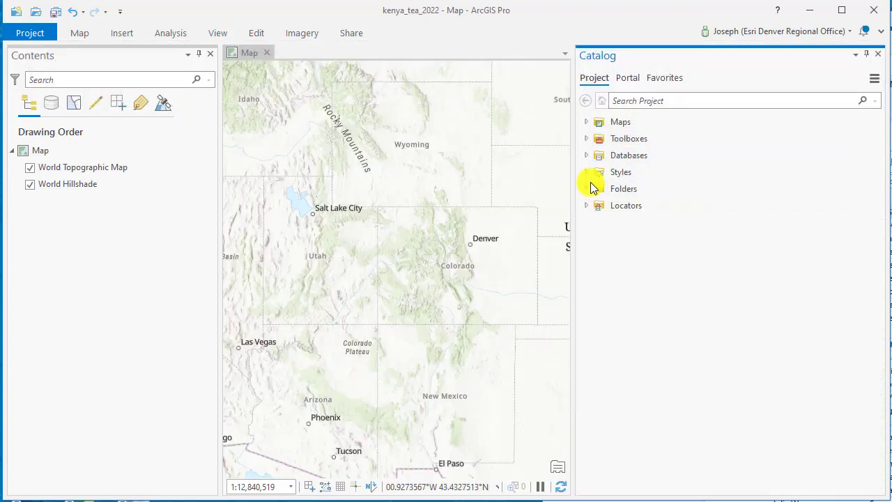
pyautogui.click(587, 190)
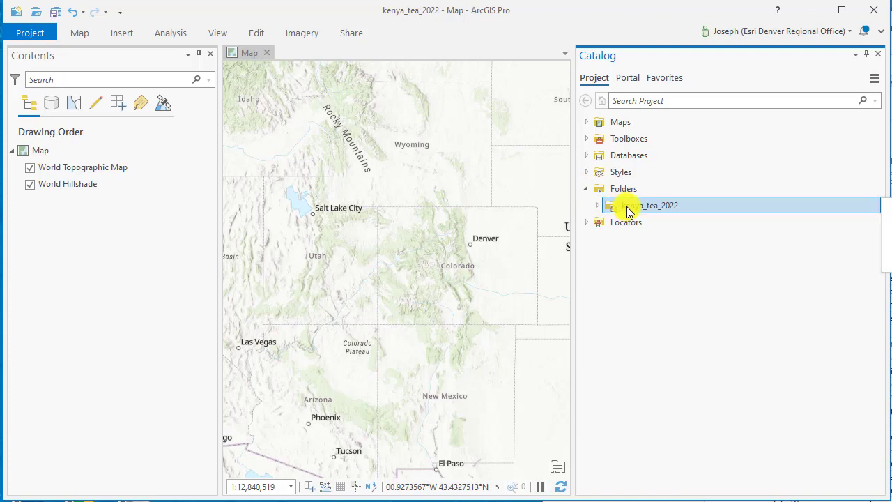
pyautogui.rightClick(630, 212)
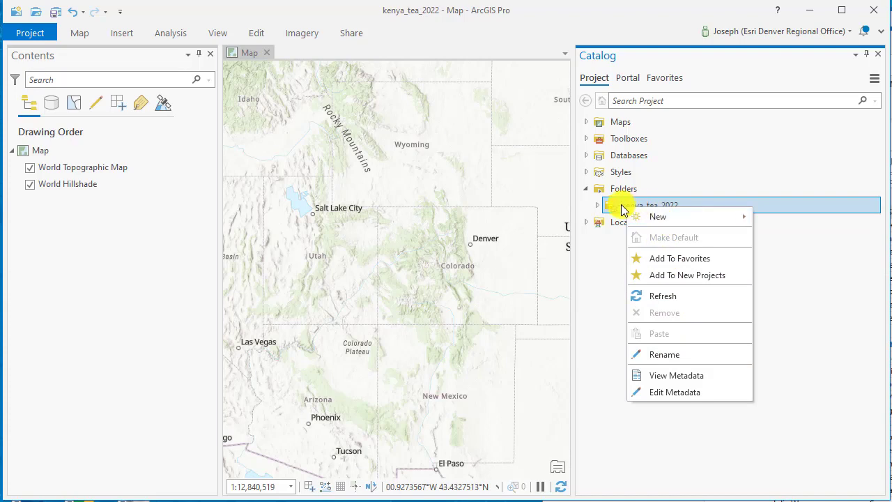
pyautogui.click(598, 205)
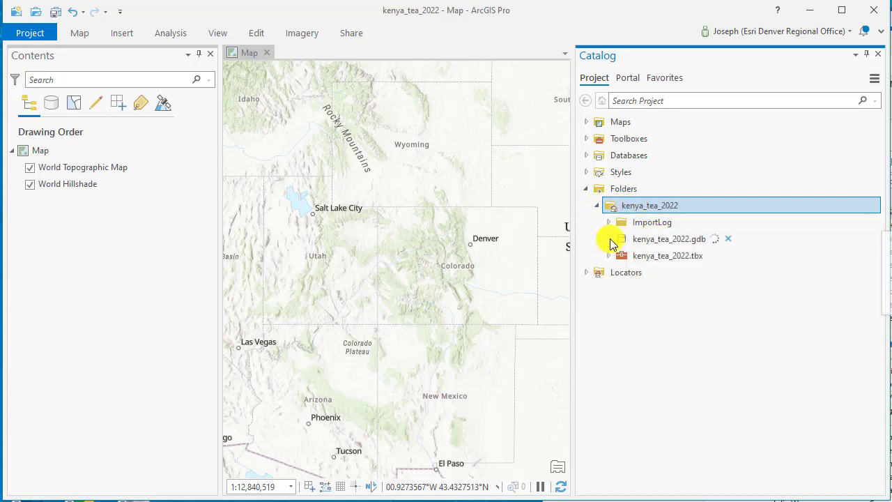
# Start importing a single feature class into the kenya_tea_2022.gdb geodatabase
pyautogui.rightClick(692, 244)
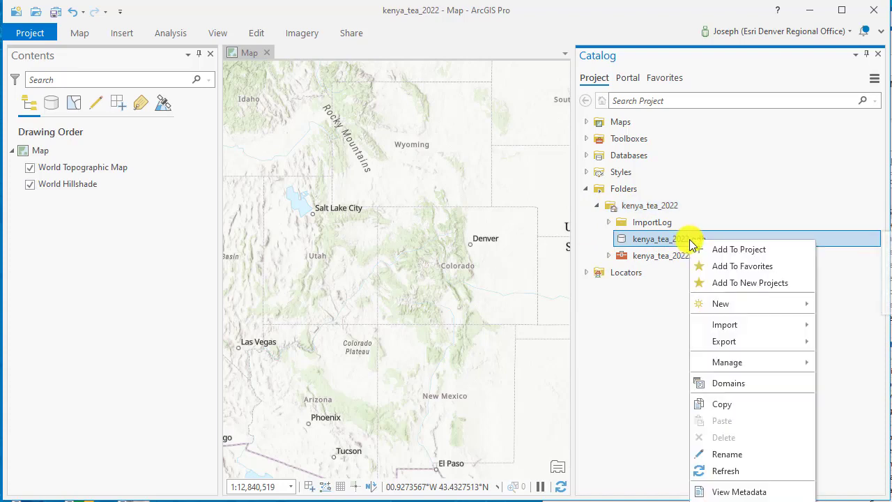
pyautogui.moveTo(718, 326)
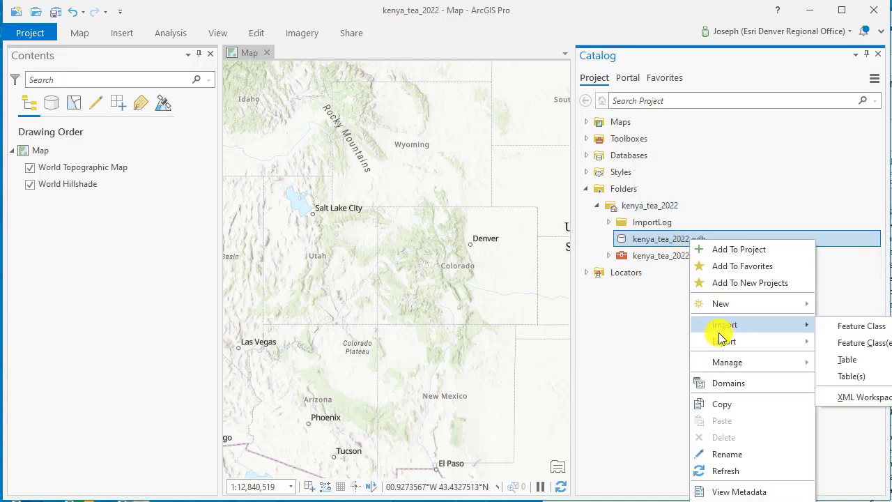
pyautogui.click(838, 326)
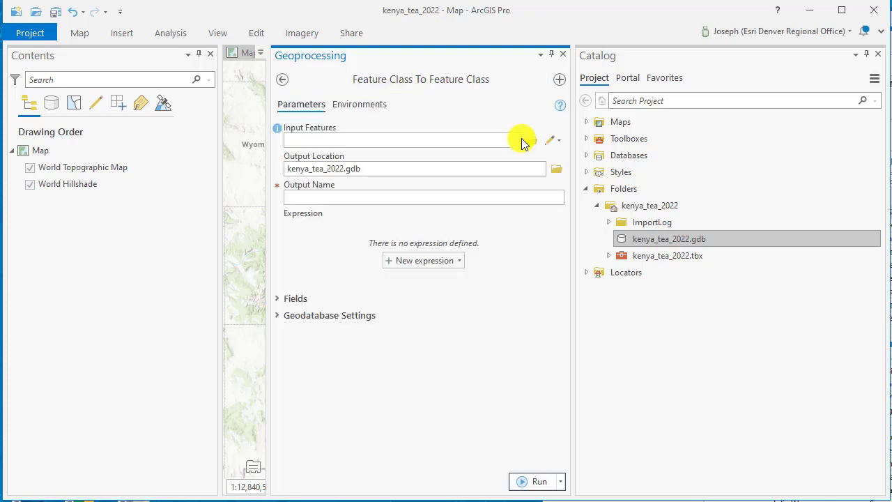
# Browse for the input features in C:\aa_jjk\working-j-f-18\du\gis4630_w22\exercises\kenya_tea_2022\kenya_tea_2022
pyautogui.click(532, 142)
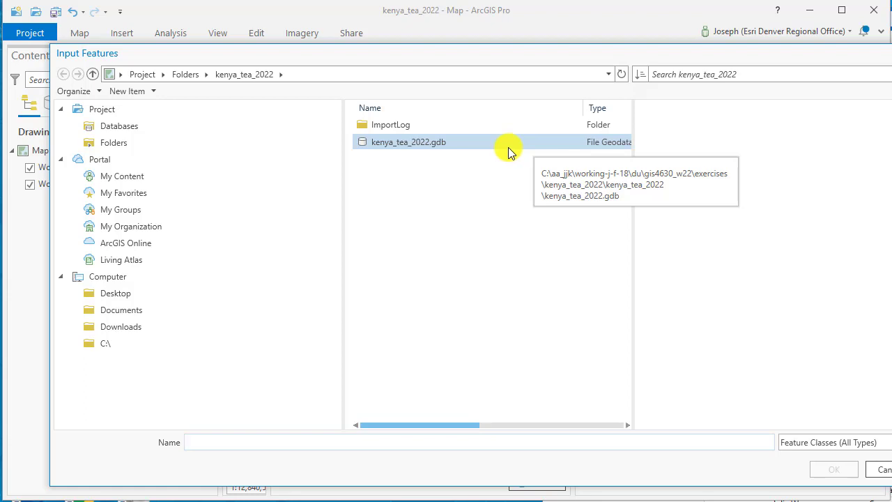
pyautogui.click(178, 348)
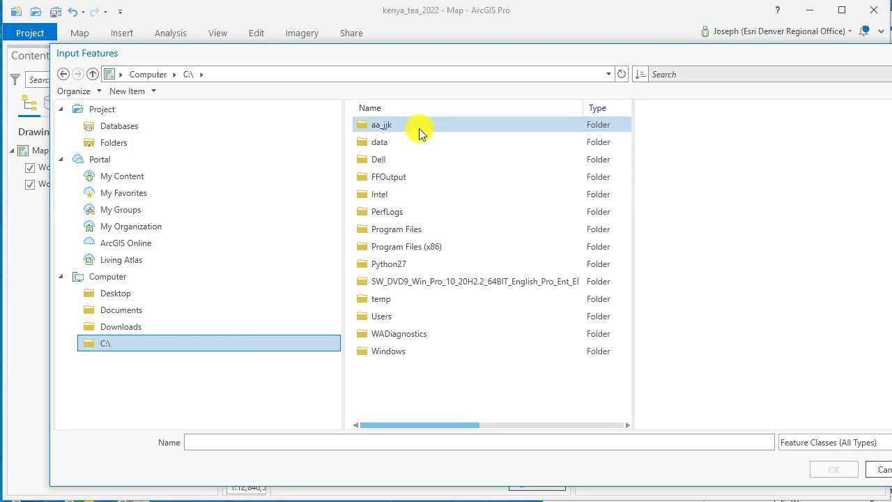
pyautogui.doubleClick(419, 129)
pyautogui.doubleClick(419, 128)
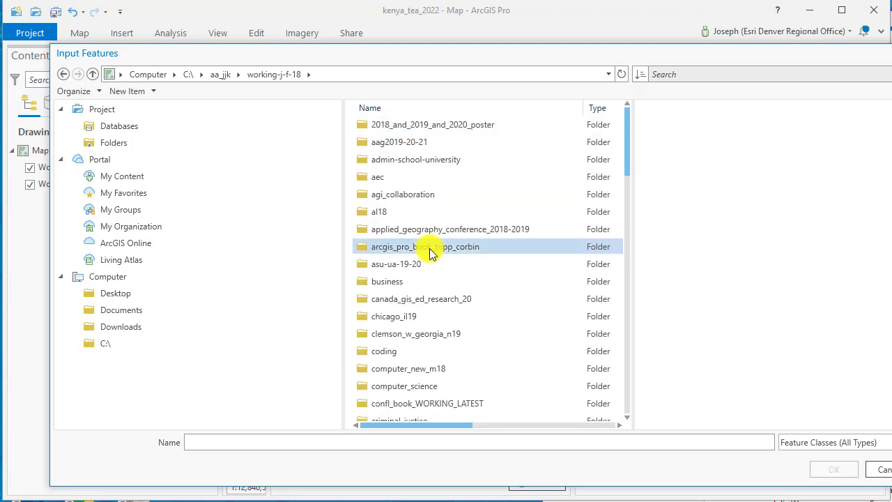
pyautogui.scroll(-2, 430, 252)
pyautogui.scroll(-3, 422, 322)
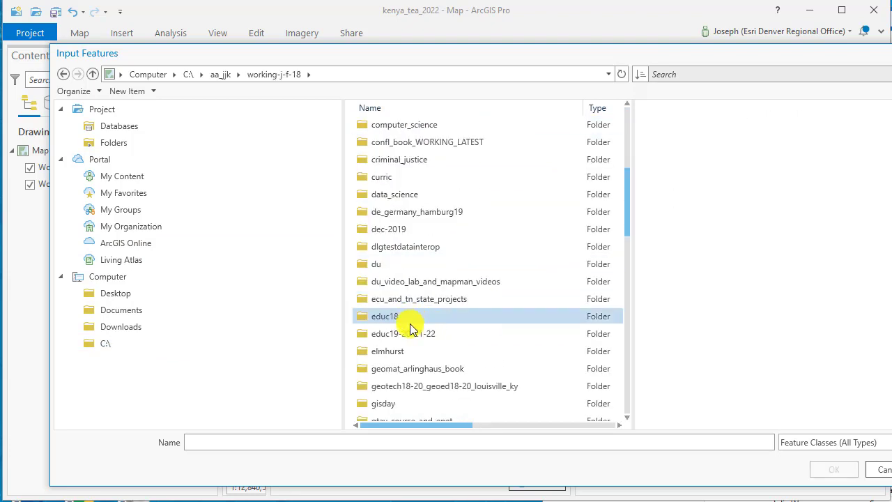
pyautogui.doubleClick(404, 265)
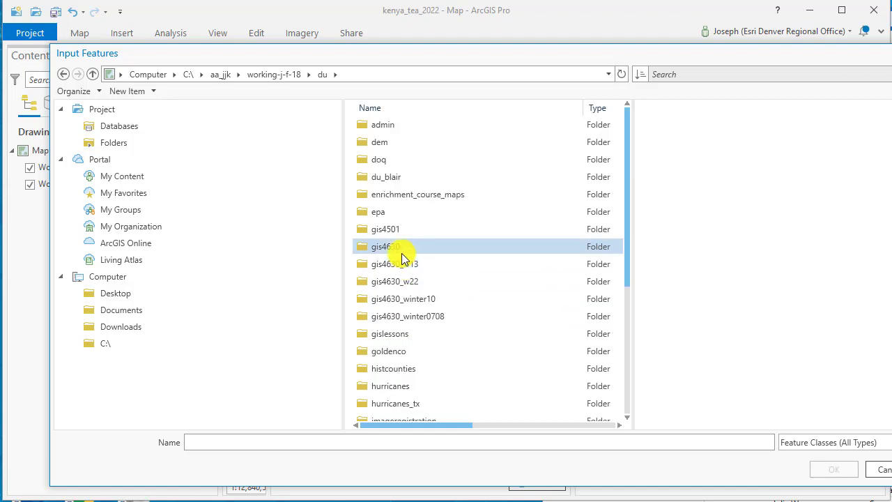
pyautogui.doubleClick(411, 281)
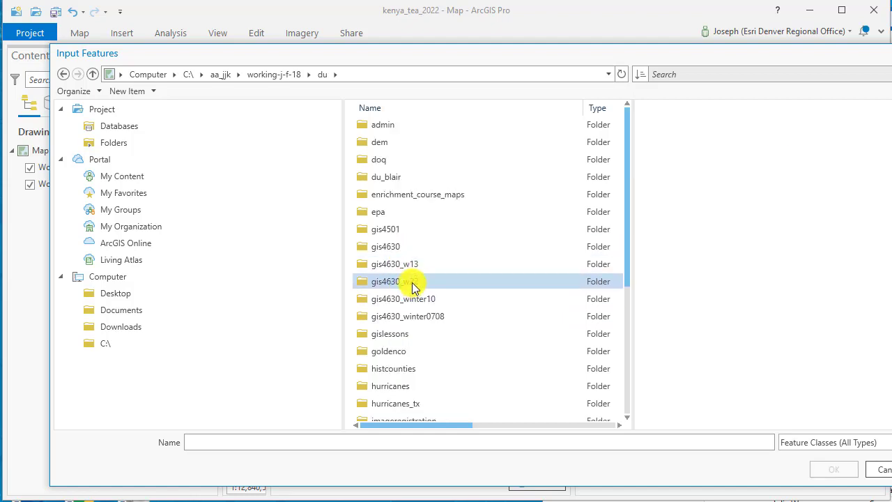
pyautogui.click(403, 178)
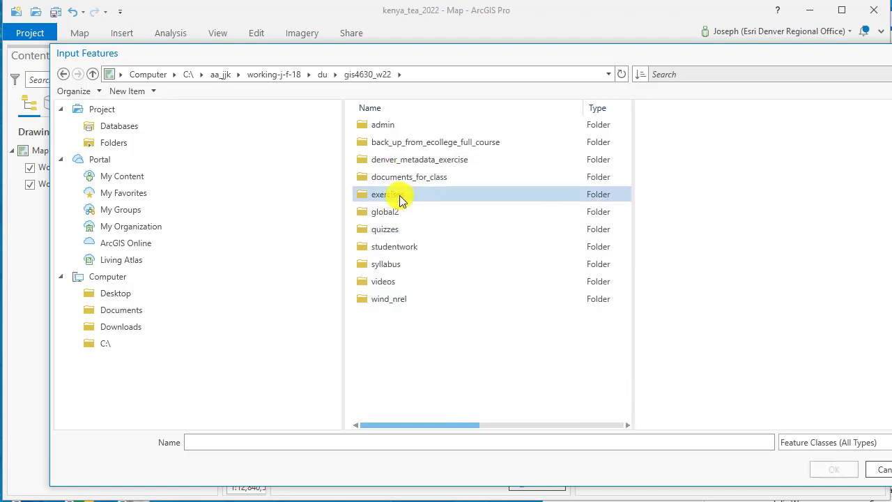
pyautogui.click(394, 263)
pyautogui.doubleClick(391, 195)
pyautogui.doubleClick(398, 262)
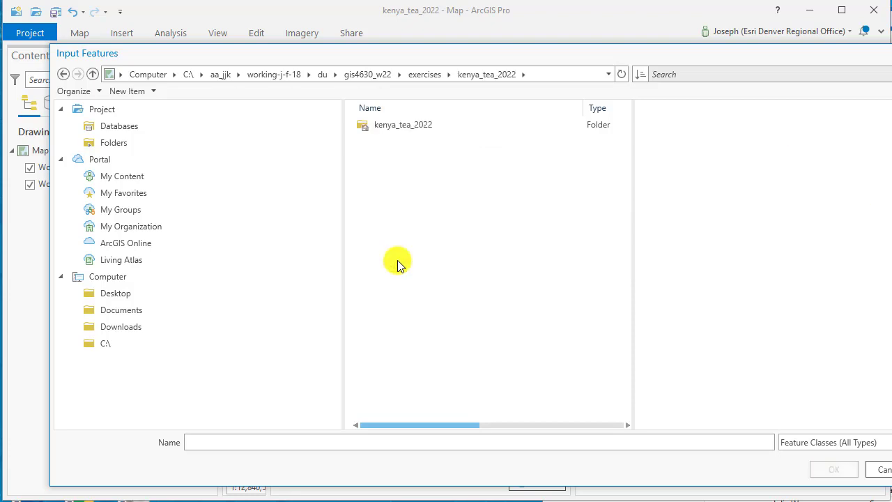
pyautogui.doubleClick(410, 129)
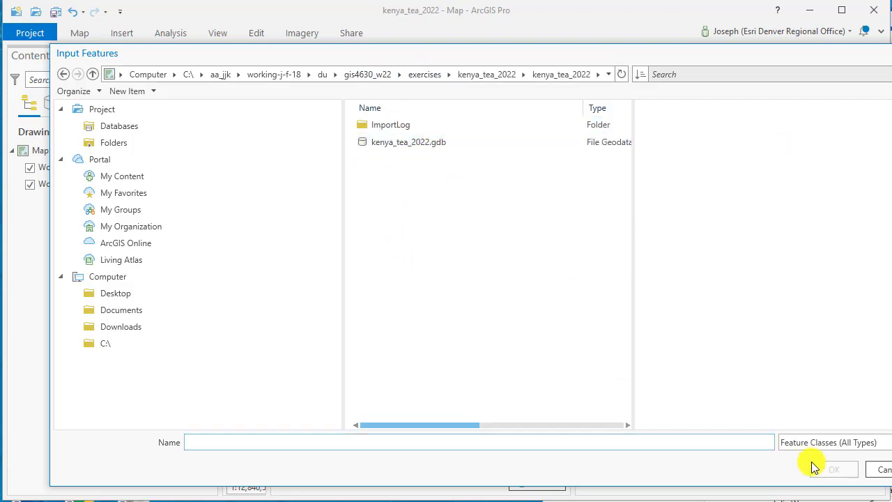
# Switch to File Explorer and examine the kenya_tea_2022 subfolders, including the agriculture and dem_250m data inside 2022_ex10_lab2_kenya_tea
pyautogui.hotkey('alt', 'Tab')
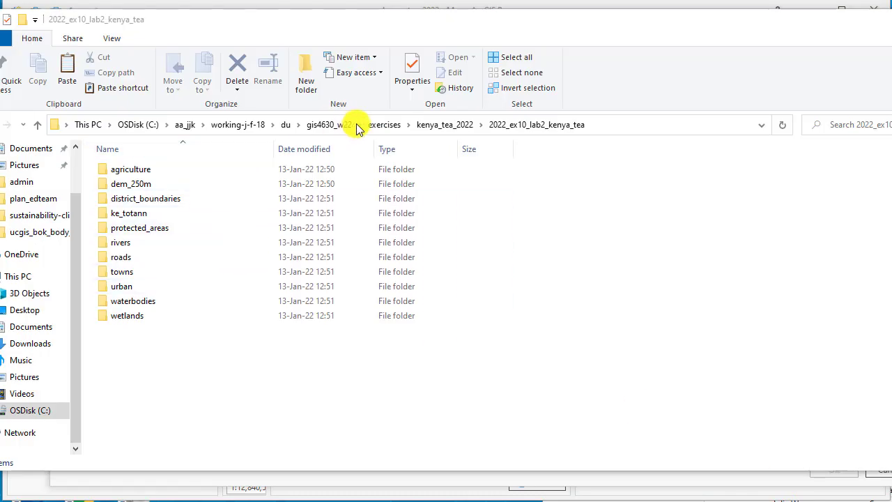
pyautogui.click(436, 126)
pyautogui.doubleClick(159, 185)
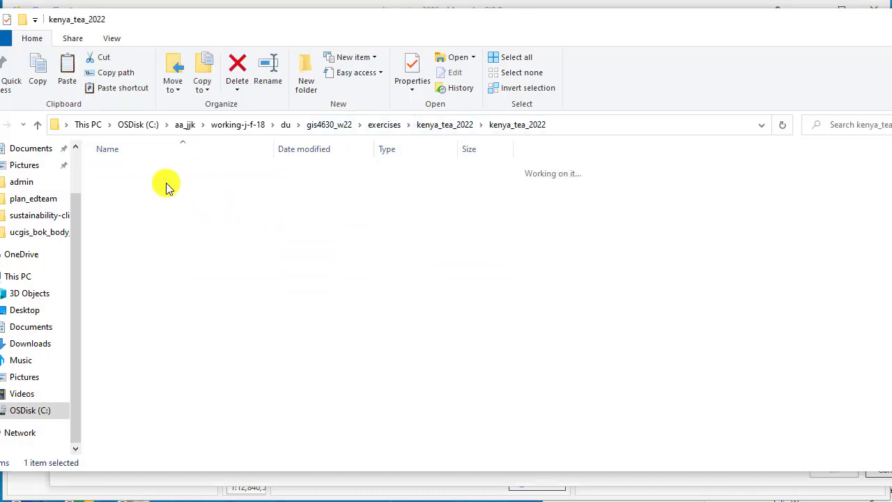
pyautogui.click(418, 126)
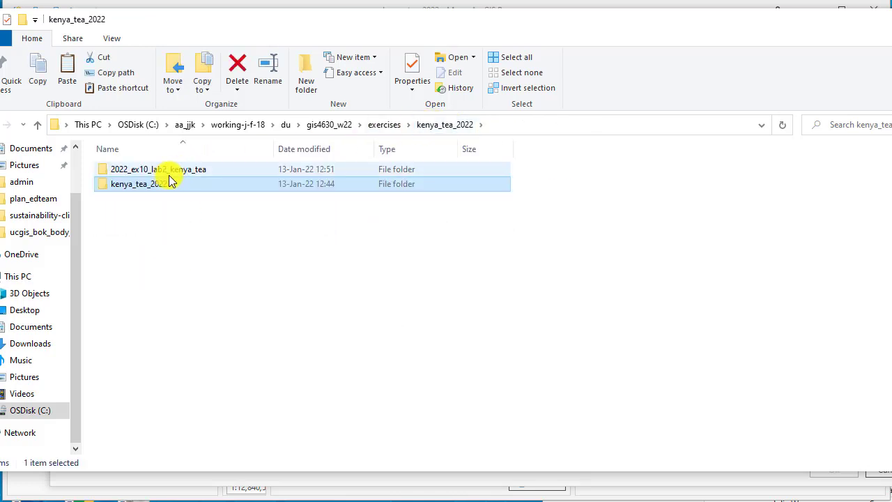
pyautogui.doubleClick(168, 172)
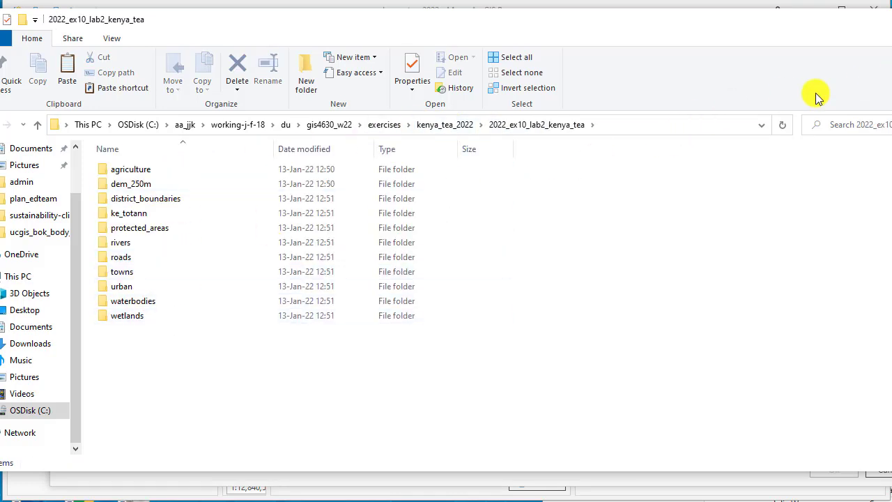
pyautogui.doubleClick(167, 173)
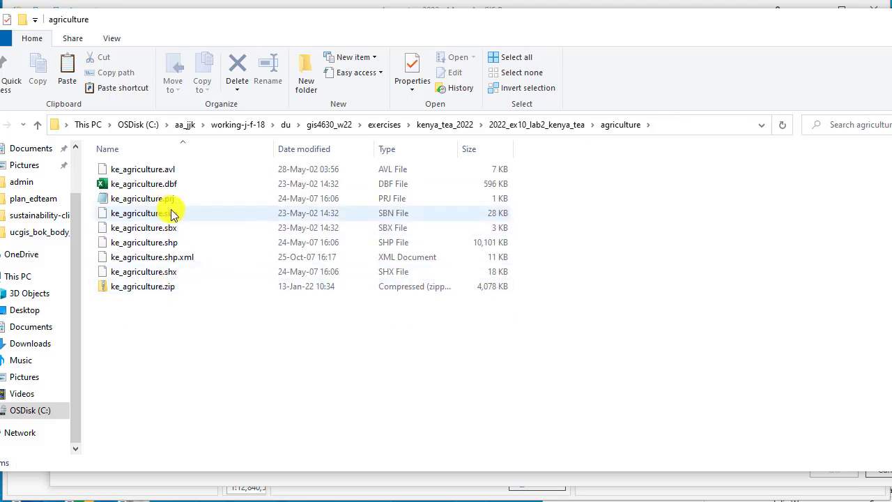
pyautogui.click(524, 124)
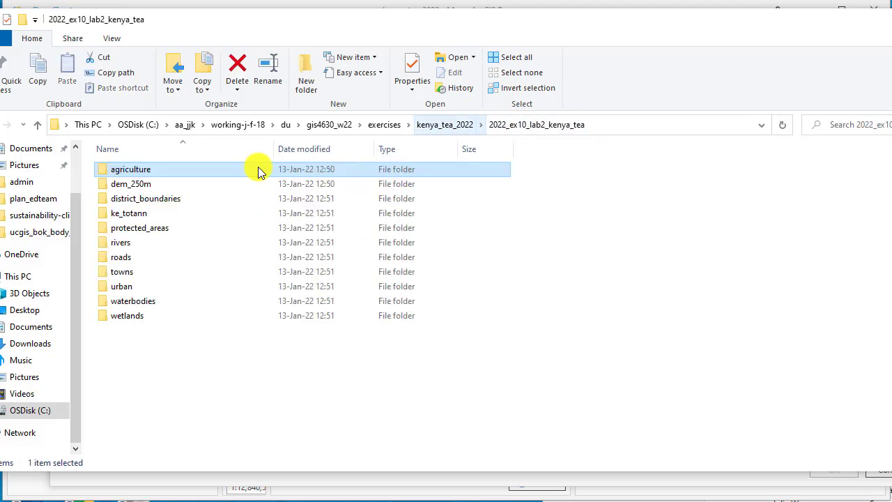
pyautogui.doubleClick(125, 184)
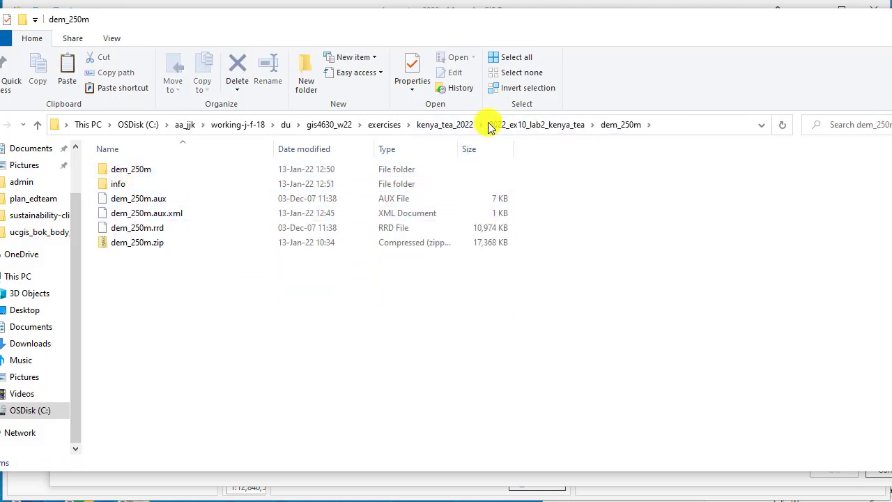
pyautogui.click(525, 125)
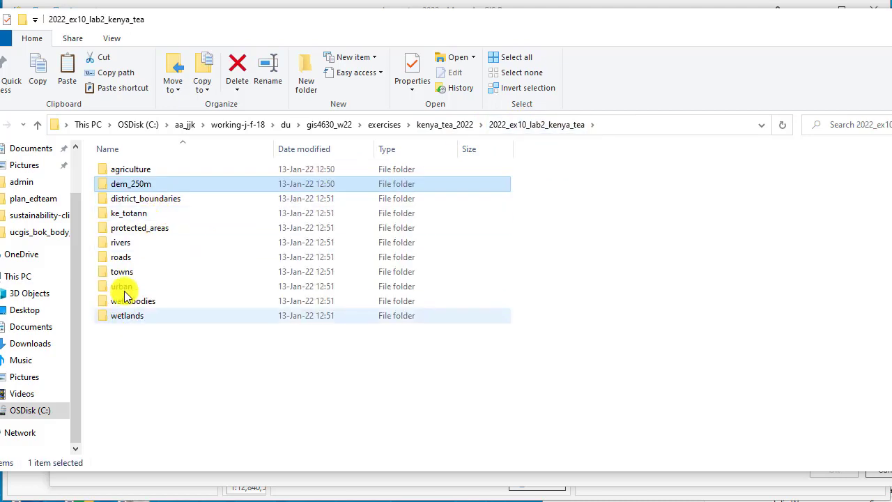
# Examine the contents of the ke_totann and rivers folders inside 2022_ex10_lab2_kenya_tea, and return to ArcGIS Pro
pyautogui.click(135, 217)
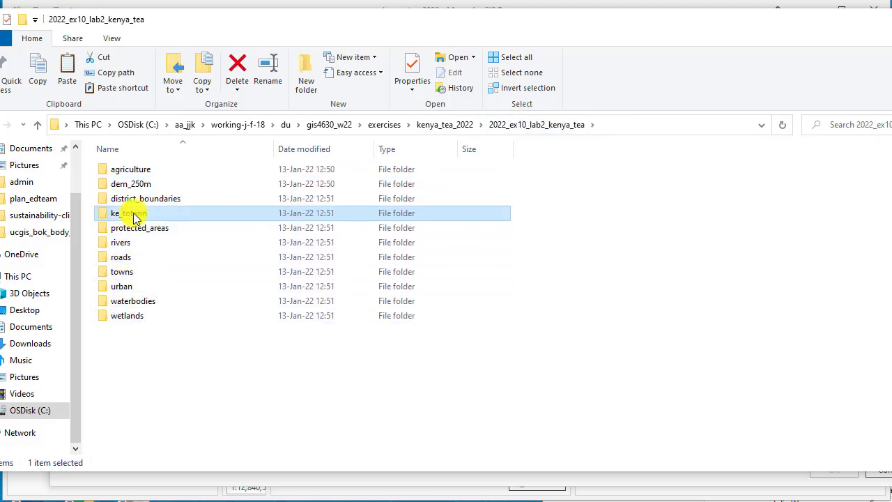
pyautogui.press('F2')
pyautogui.doubleClick(101, 217)
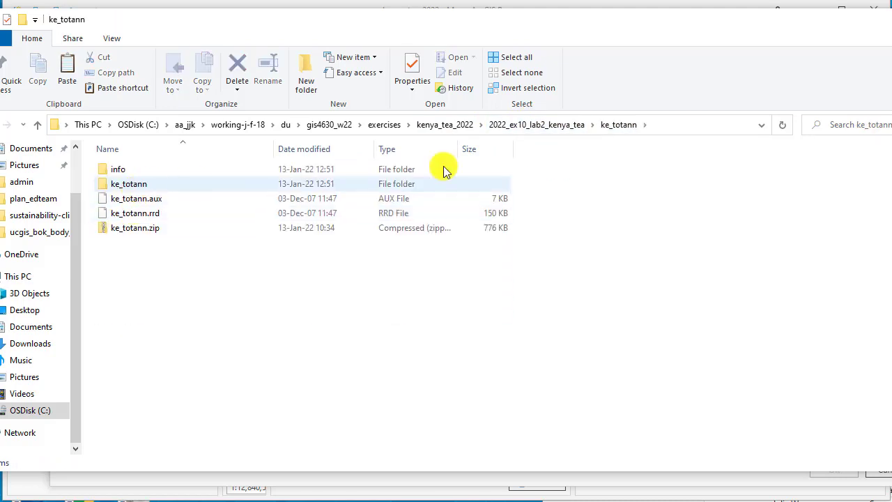
pyautogui.click(558, 129)
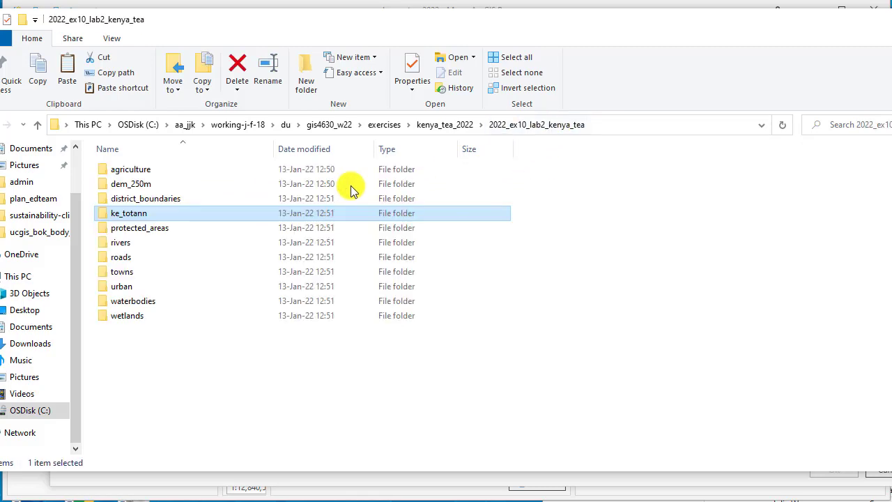
pyautogui.doubleClick(204, 244)
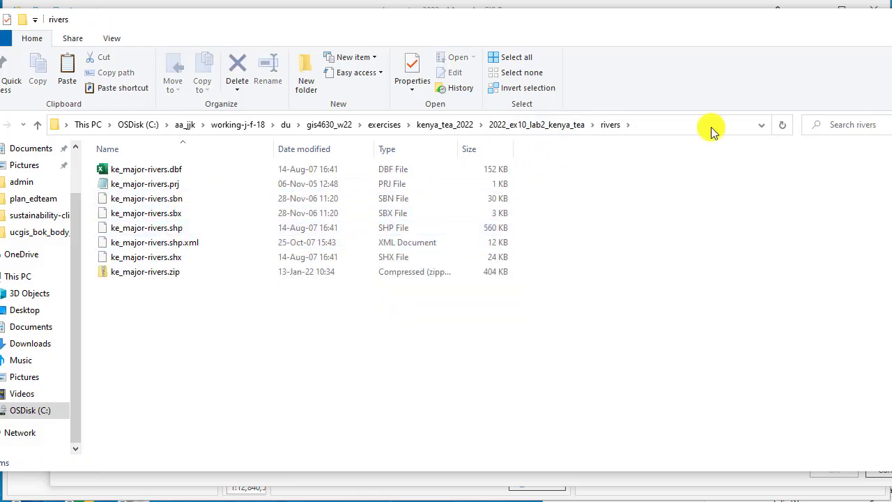
pyautogui.click(891, 20)
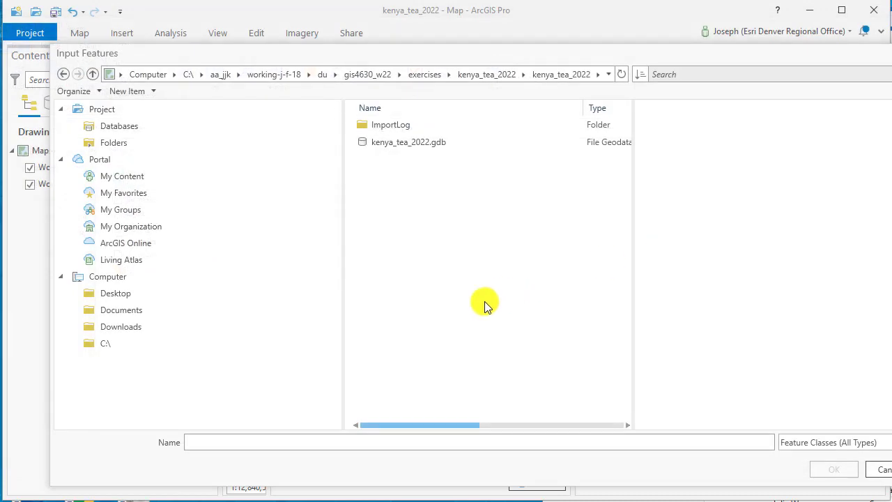
# Try to locate the 2022_ex10_lab2_kenya_tea folder for the input features under exercises\kenya_tea_2022, and cancel the selection
pyautogui.click(500, 75)
pyautogui.doubleClick(423, 126)
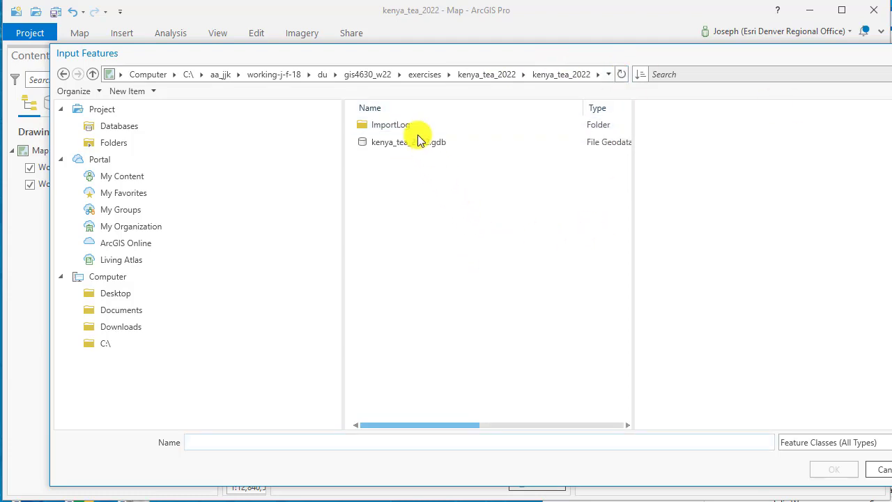
pyautogui.click(507, 79)
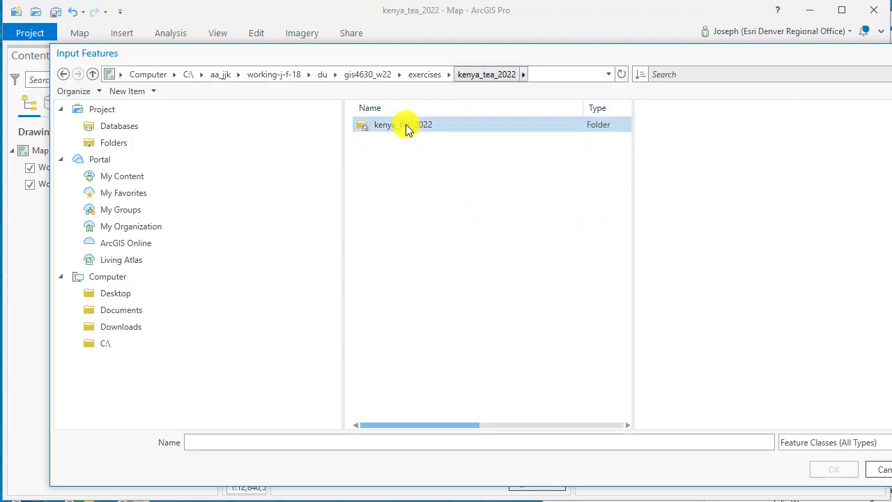
pyautogui.click(430, 77)
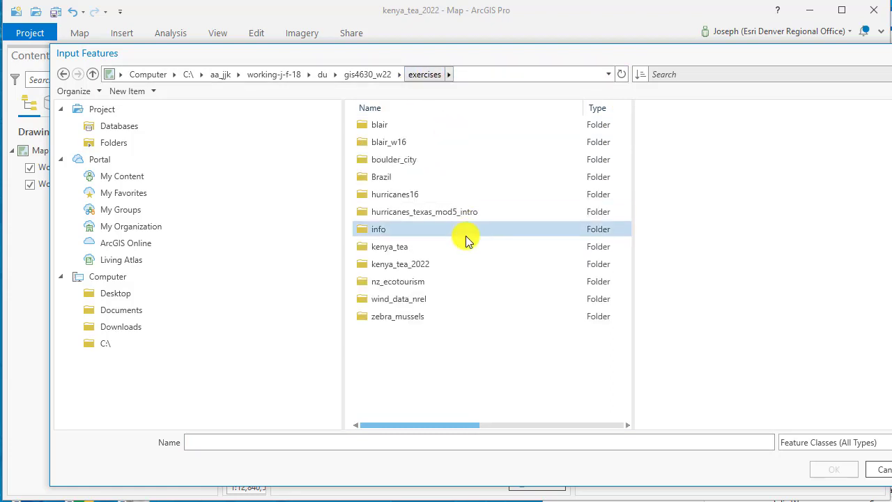
pyautogui.click(452, 262)
pyautogui.doubleClick(452, 262)
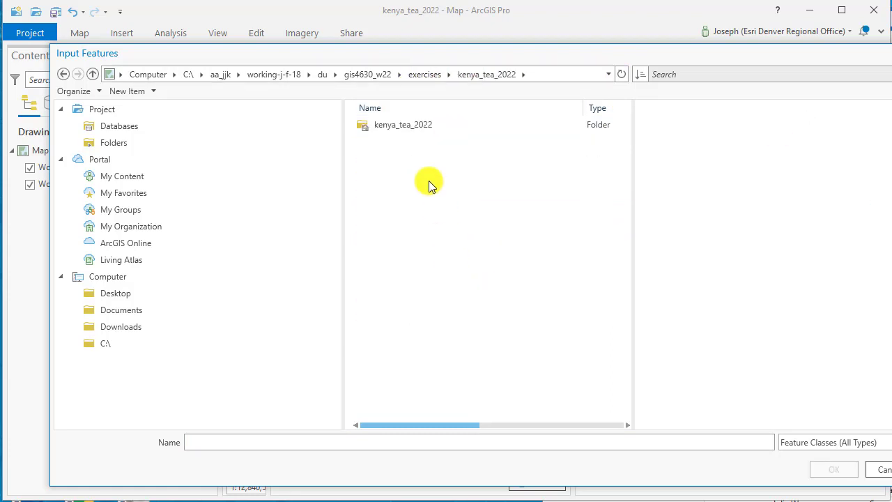
pyautogui.doubleClick(425, 128)
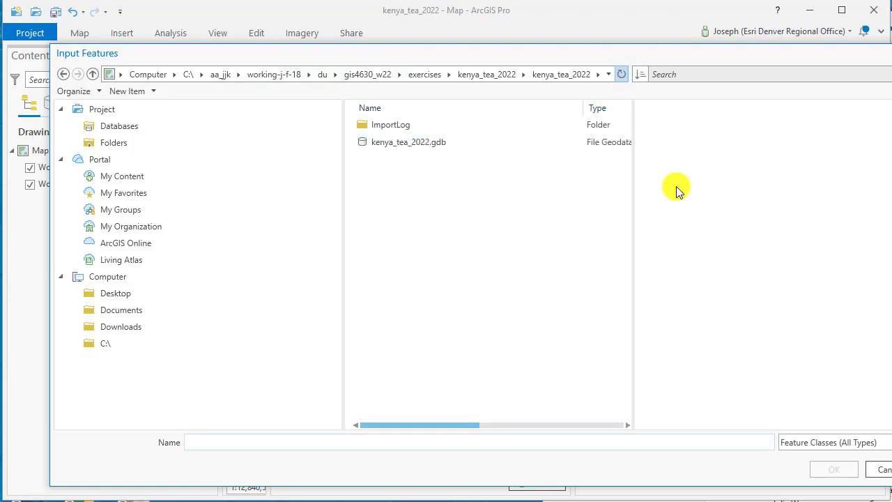
pyautogui.click(880, 467)
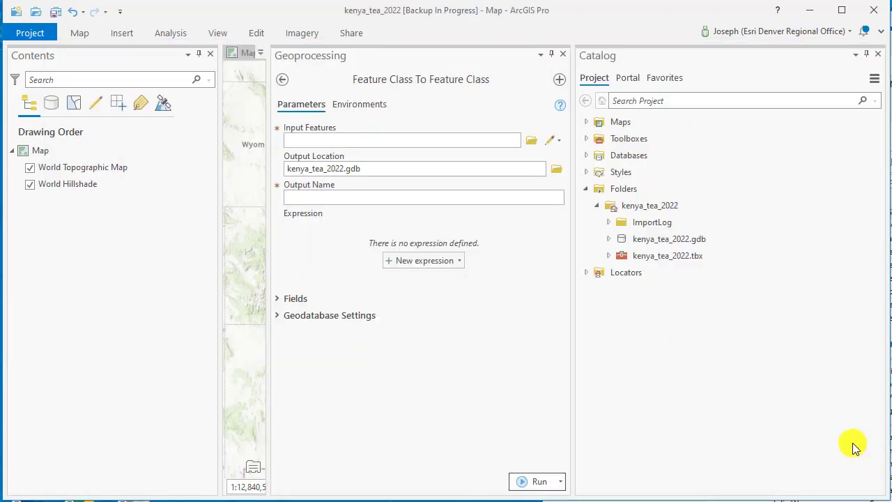
# Retry browsing for the input features from C:\ through aa_jjk\working-j-f-18\du\gis4630_w22\exercises to kenya_tea_2022
pyautogui.click(529, 142)
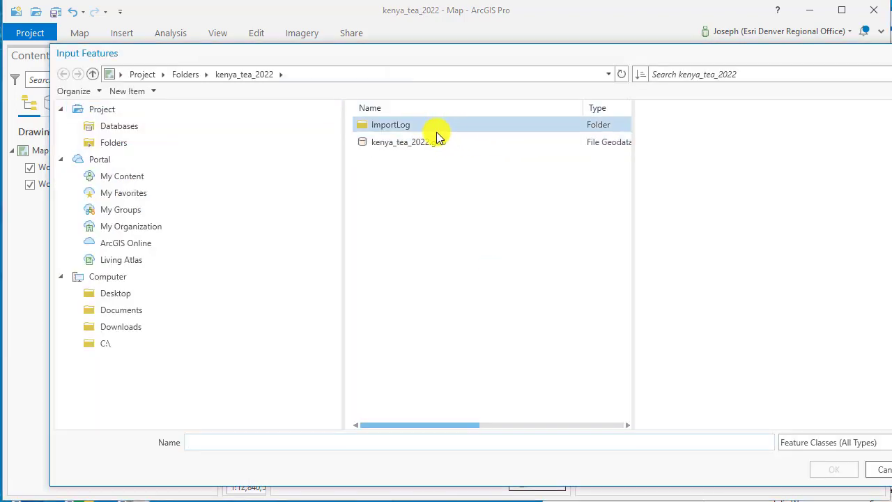
pyautogui.doubleClick(436, 132)
pyautogui.click(253, 75)
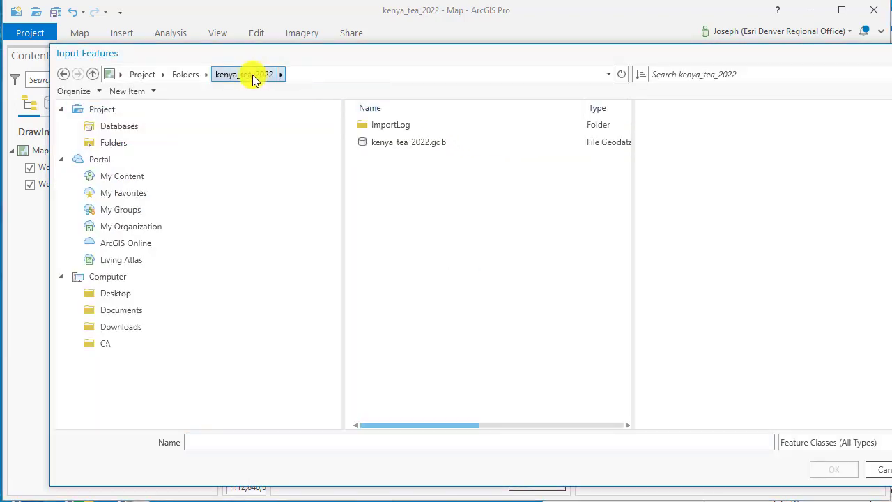
pyautogui.click(132, 345)
pyautogui.doubleClick(377, 126)
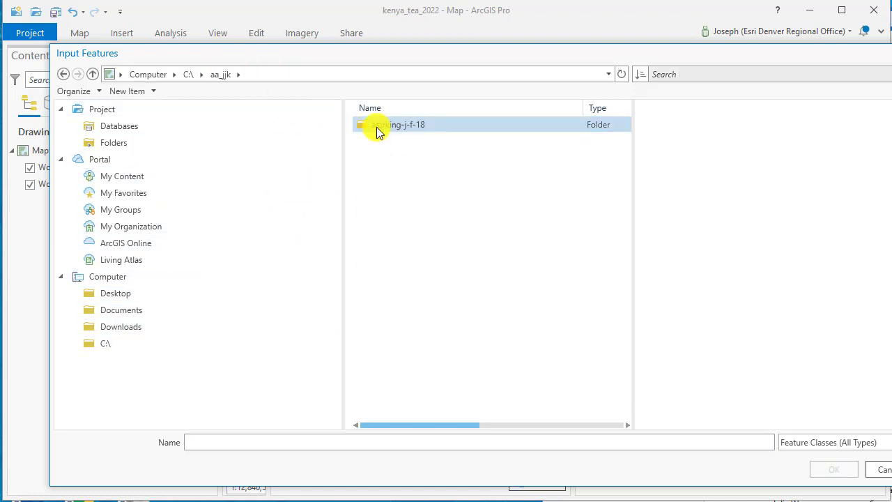
pyautogui.click(376, 132)
pyautogui.doubleClick(377, 132)
pyautogui.scroll(-3, 423, 251)
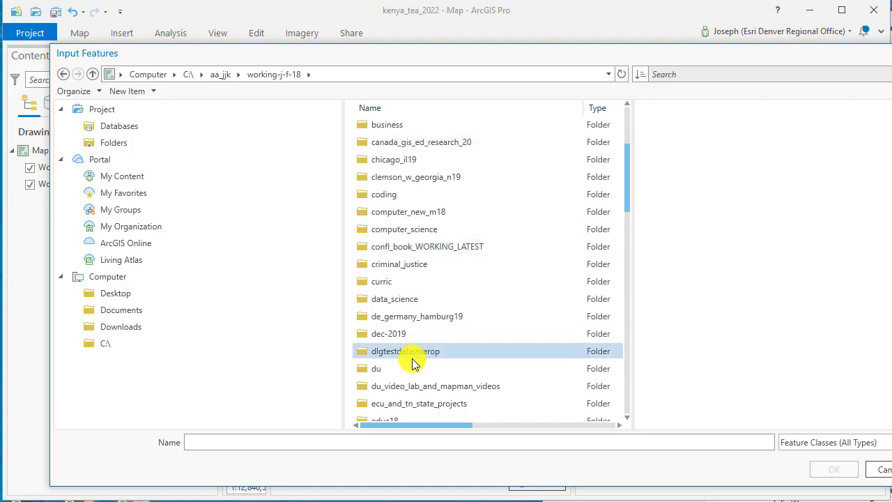
pyautogui.click(410, 370)
pyautogui.doubleClick(409, 370)
pyautogui.click(412, 283)
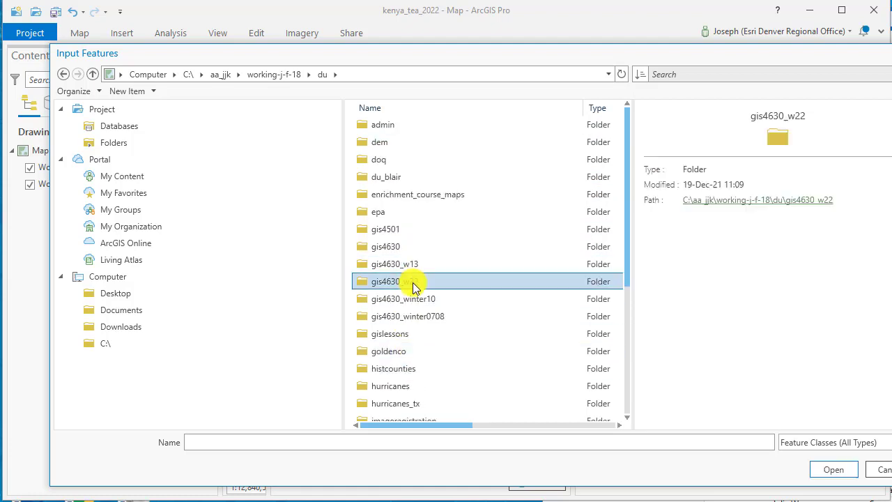
pyautogui.doubleClick(412, 282)
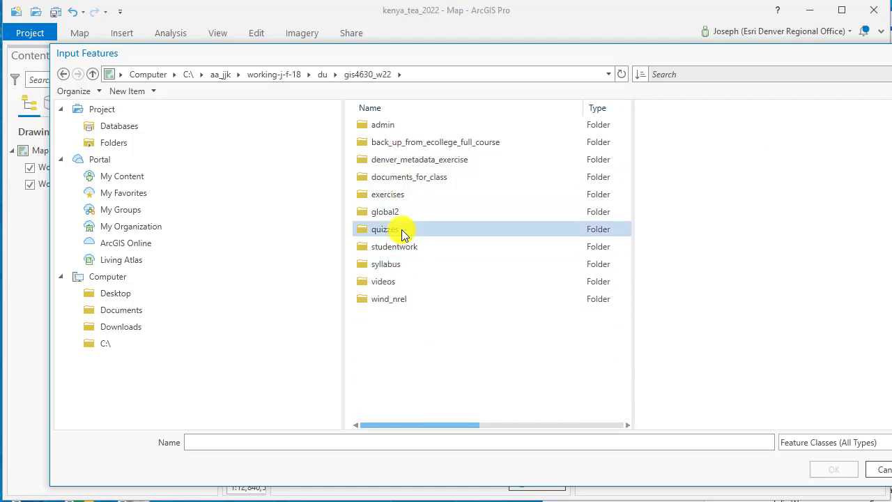
pyautogui.doubleClick(401, 196)
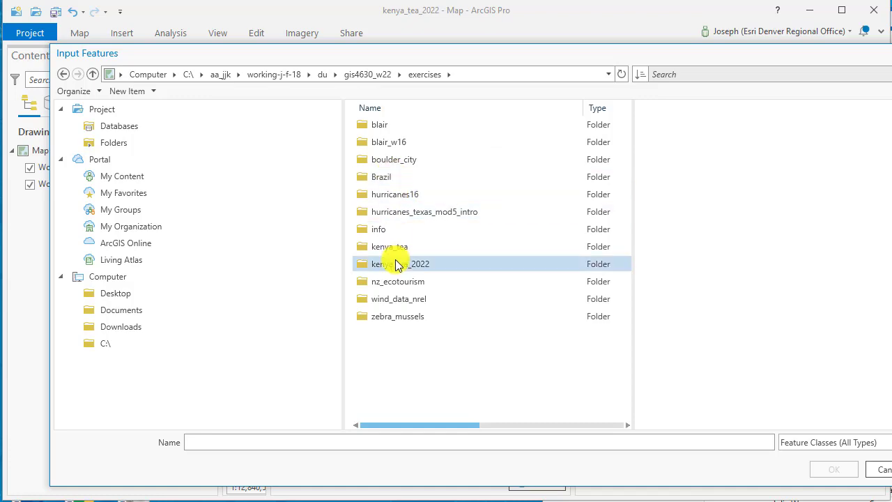
pyautogui.doubleClick(395, 261)
pyautogui.doubleClick(387, 129)
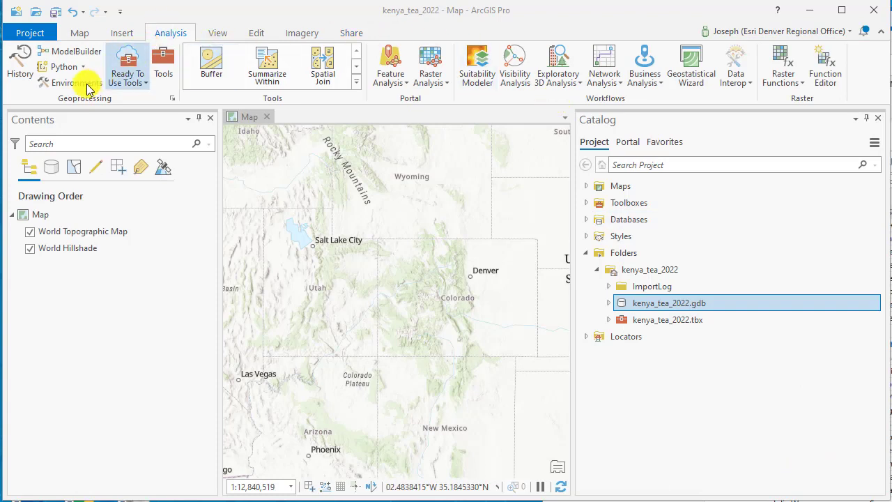
# Check the workspace settings in the geoprocessing environments, including the browse location for the current workspace, without changing them
pyautogui.click(58, 82)
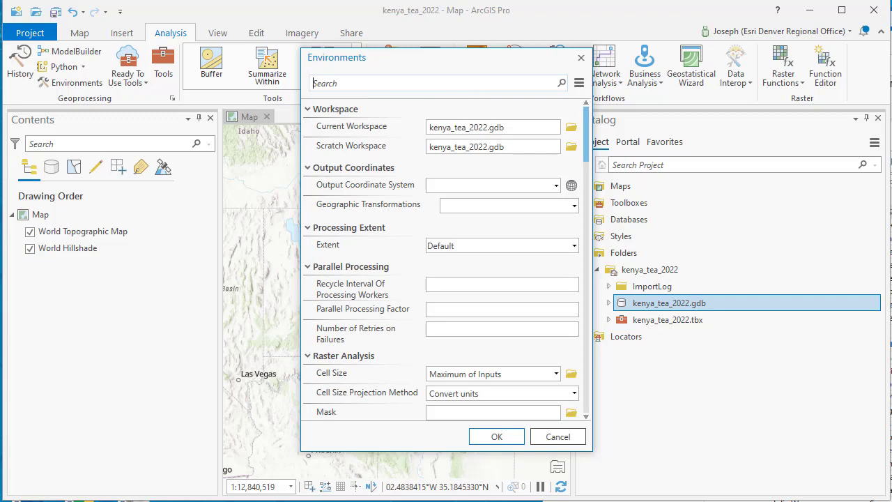
pyautogui.click(570, 128)
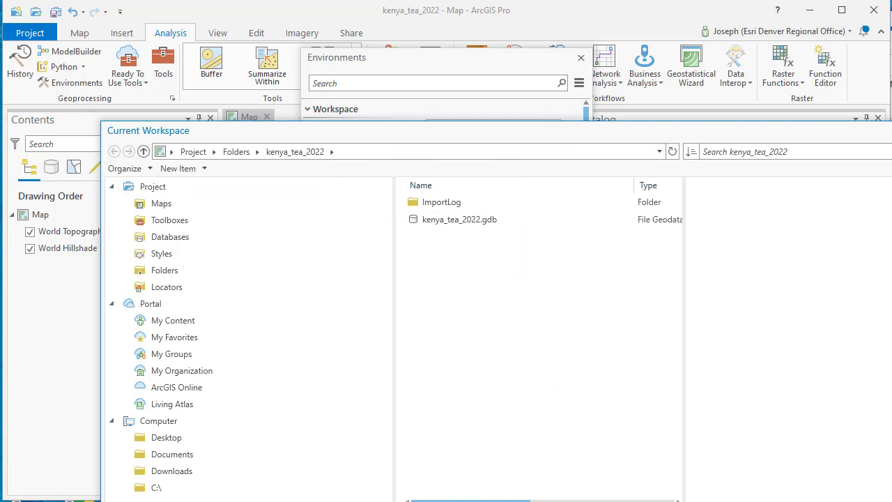
pyautogui.press('Escape')
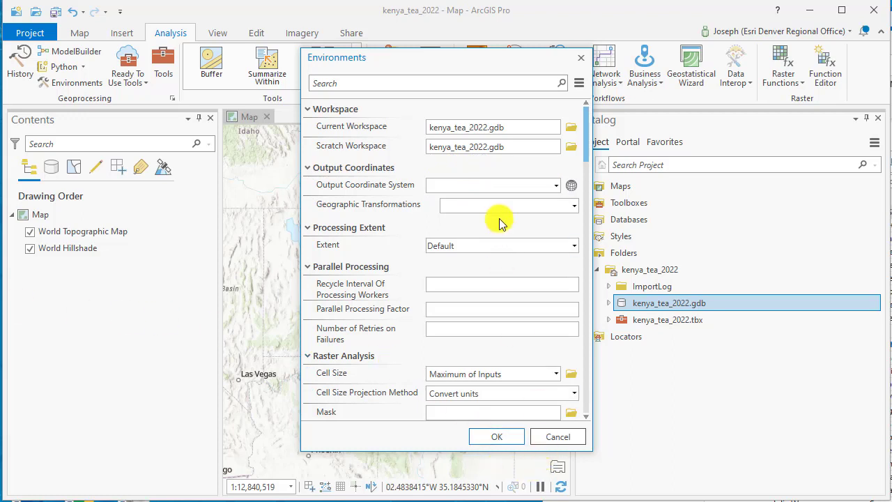
pyautogui.click(509, 437)
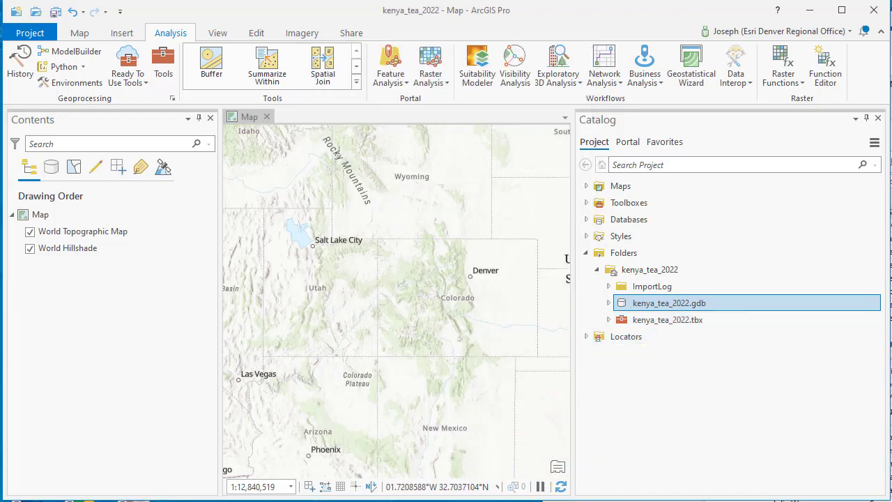
# Start a single feature class import into kenya_tea_2022.gdb and open the file selection for its input features
pyautogui.rightClick(622, 302)
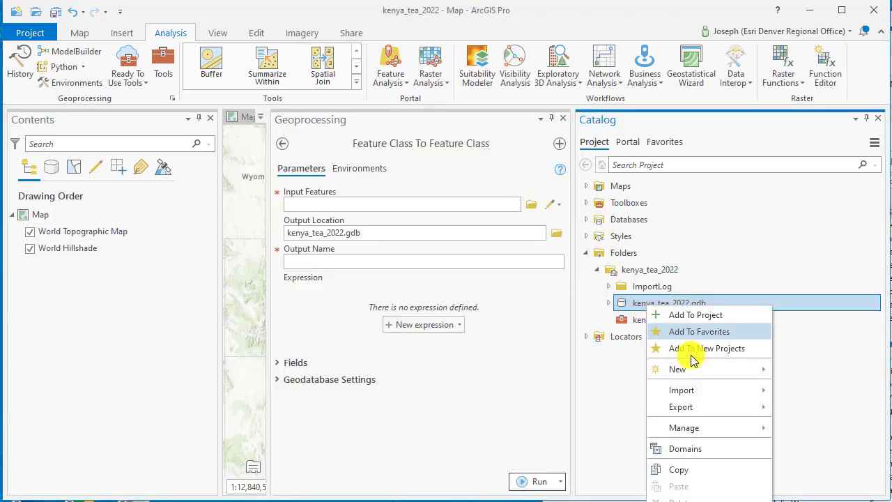
pyautogui.moveTo(707, 386)
pyautogui.click(815, 391)
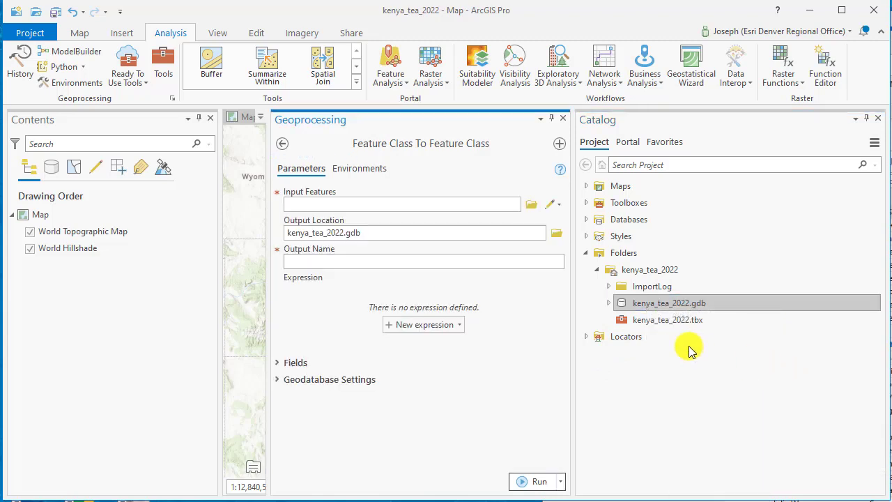
pyautogui.click(531, 206)
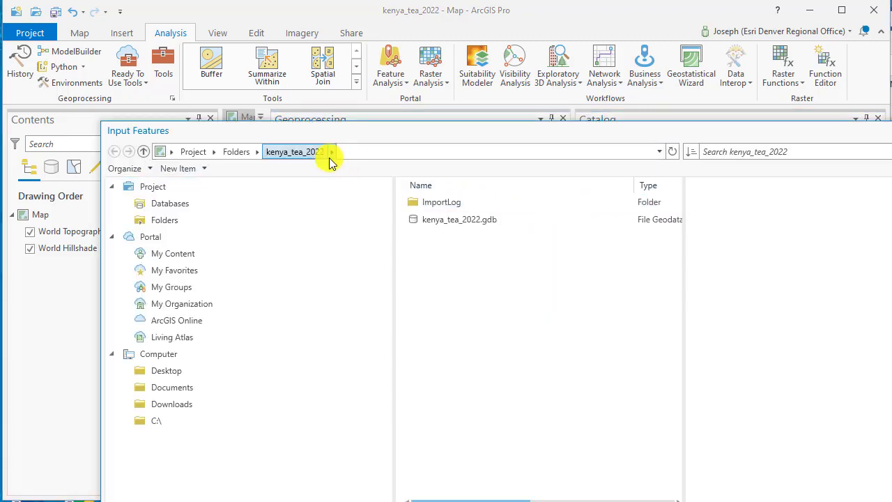
# Look through the project's folder connections for the Kenya tea exercise data
pyautogui.click(240, 152)
pyautogui.doubleClick(490, 207)
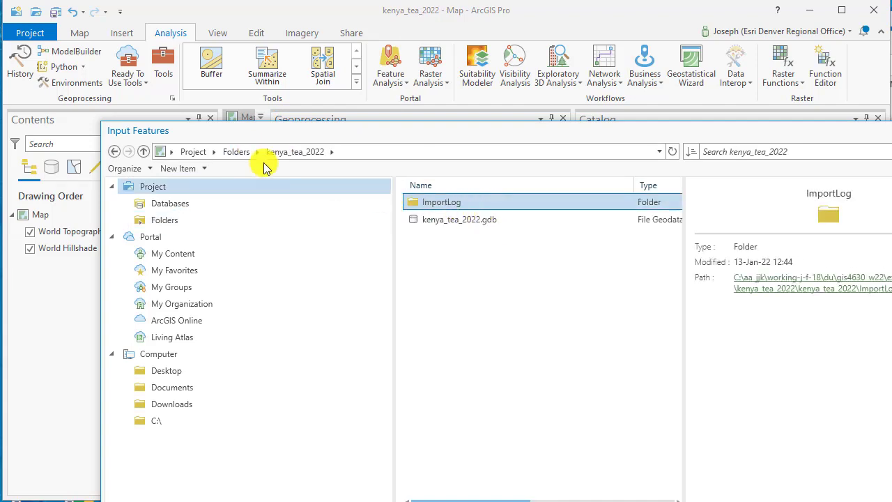
pyautogui.click(238, 152)
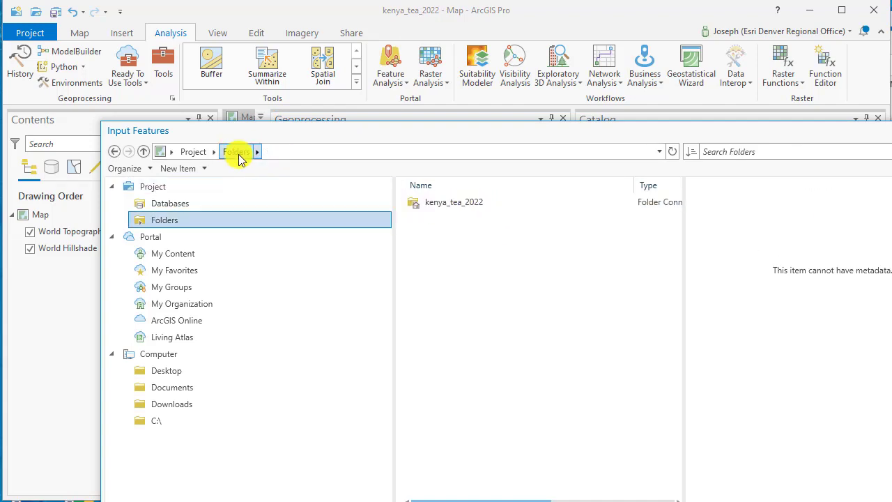
pyautogui.click(193, 152)
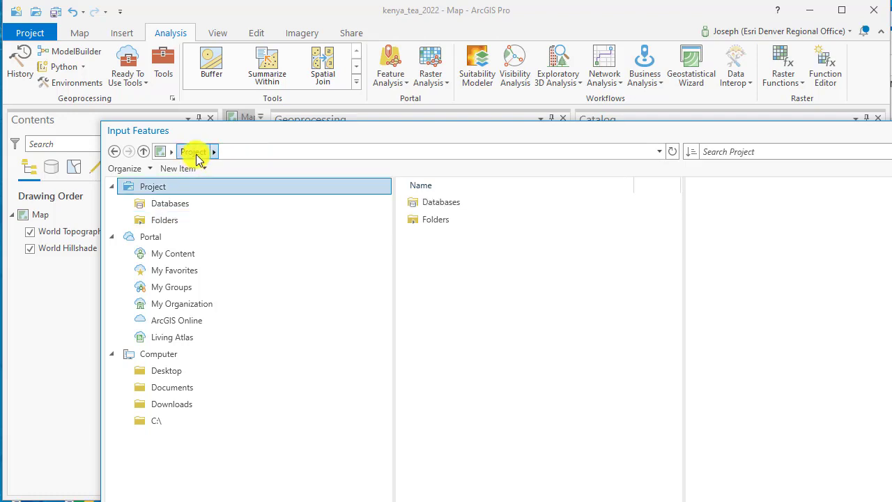
# Browse for the input features from C:\ through aa_jjk\working-j-f-18\du\gis4630_w22\exercises\kenya_tea_2022 to the 2022_ex10_lab2_kenya_tea folder
pyautogui.click(175, 422)
pyautogui.doubleClick(438, 203)
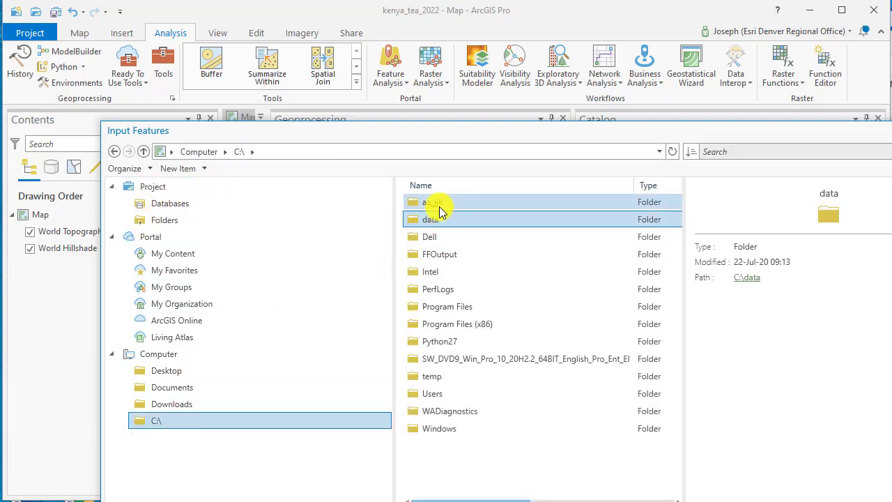
pyautogui.doubleClick(440, 205)
pyautogui.scroll(-3, 492, 272)
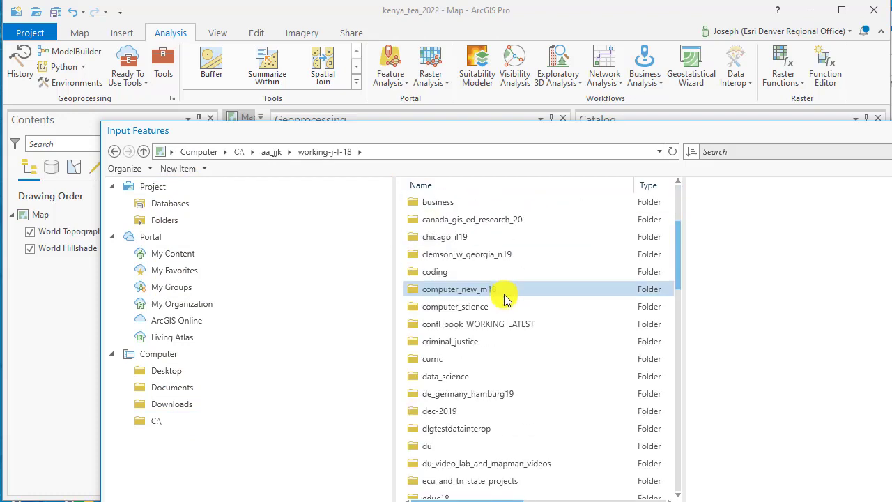
pyautogui.doubleClick(458, 447)
pyautogui.click(458, 444)
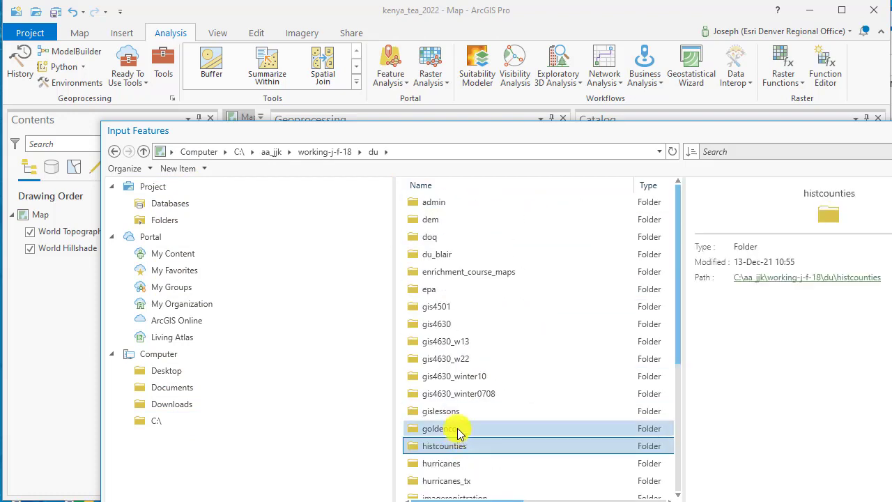
pyautogui.doubleClick(458, 360)
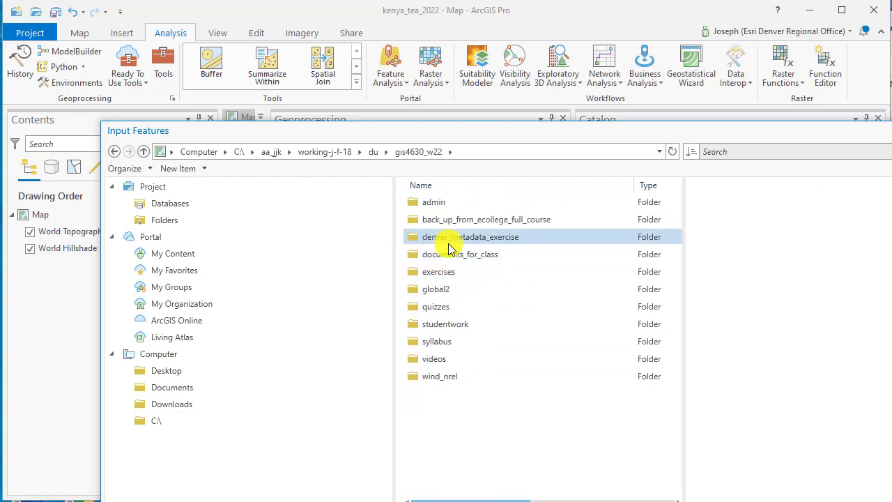
pyautogui.doubleClick(449, 273)
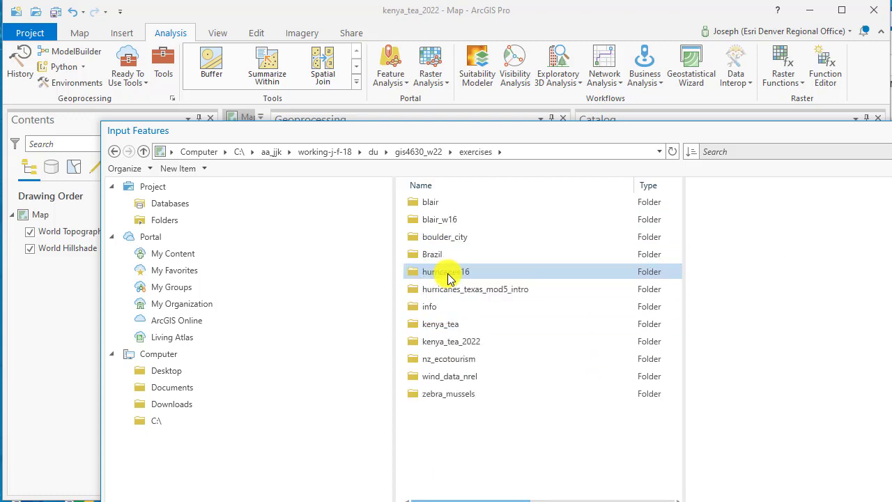
pyautogui.doubleClick(446, 341)
pyautogui.click(444, 223)
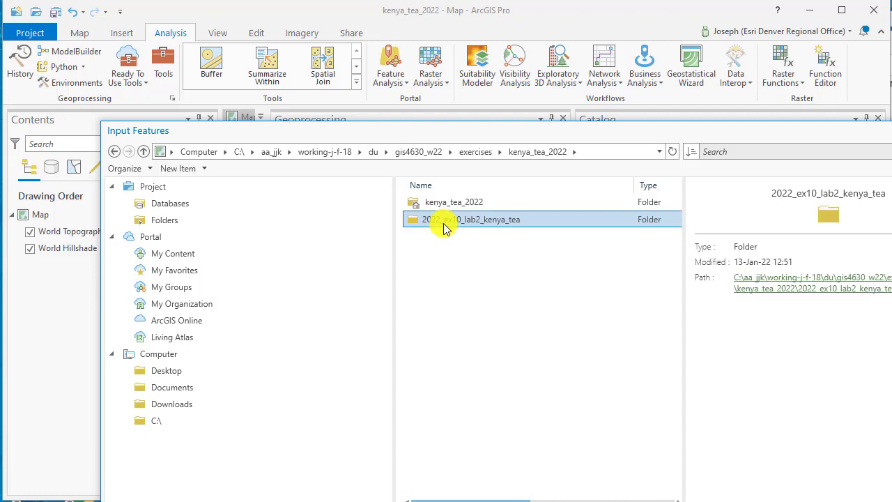
pyautogui.doubleClick(444, 225)
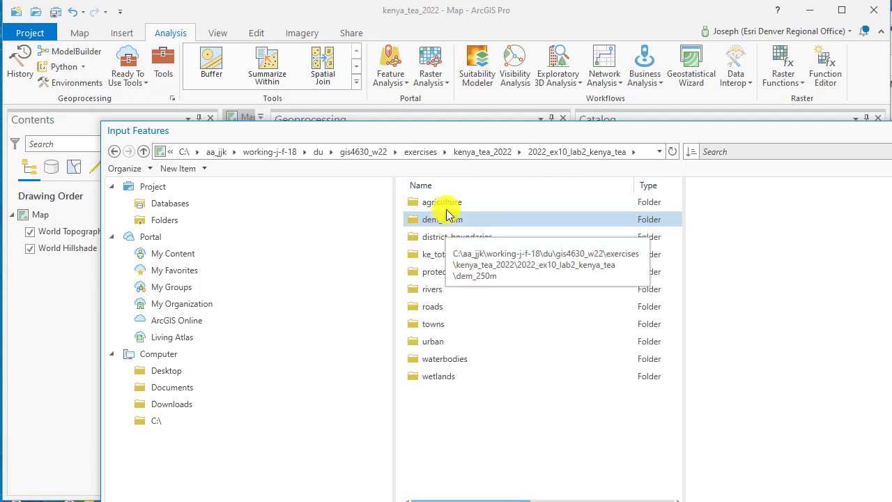
# Set ke_agriculture.shp from the agriculture folder as the input features and name the output agriculture
pyautogui.click(450, 202)
pyautogui.doubleClick(450, 204)
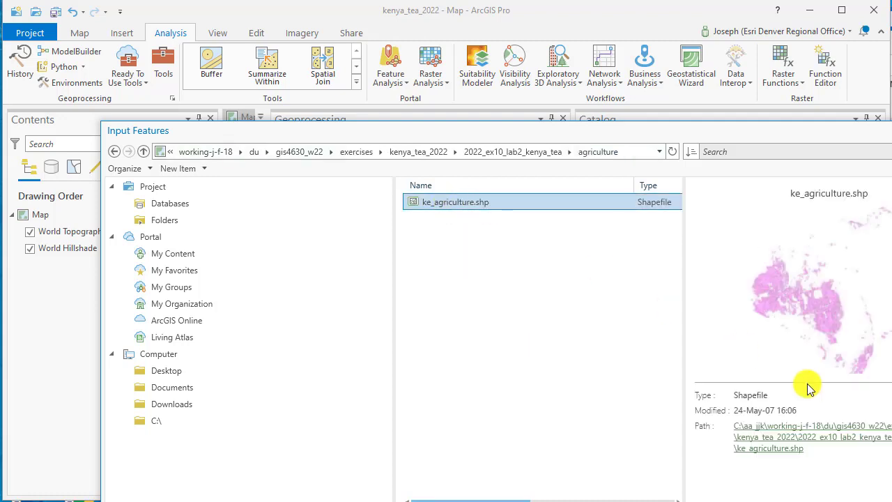
pyautogui.press('Return')
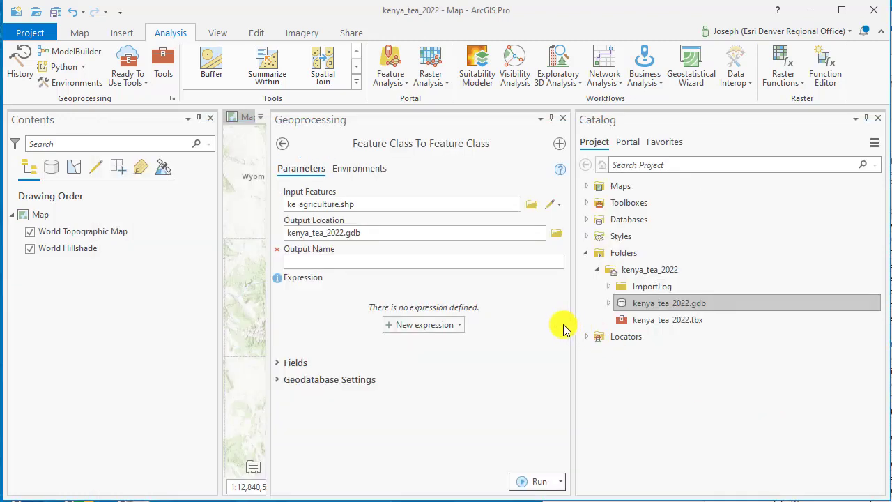
pyautogui.click(373, 260)
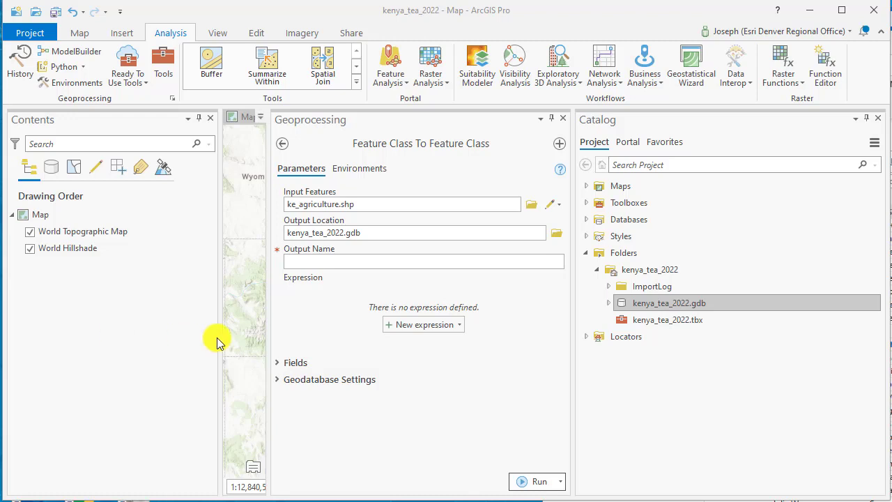
pyautogui.click(334, 261)
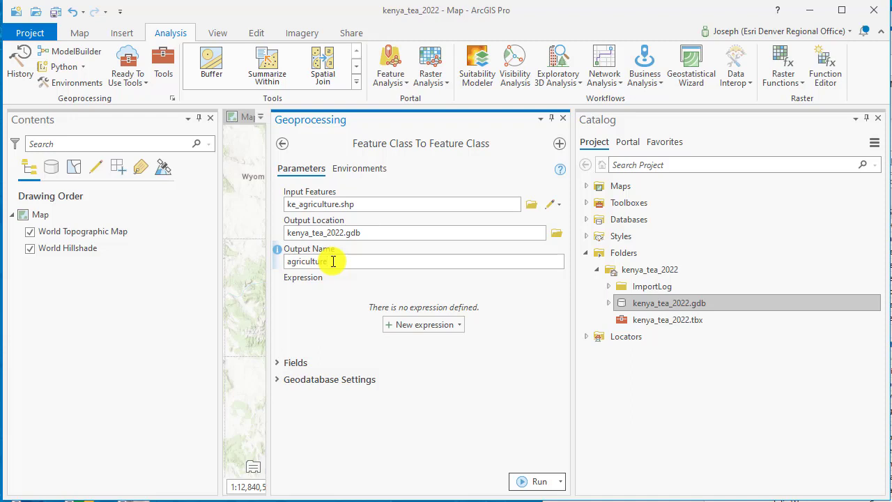
# Try adding the prefix ke_ to the output name and remove the prefix again
pyautogui.click(289, 261)
pyautogui.write('ke_')
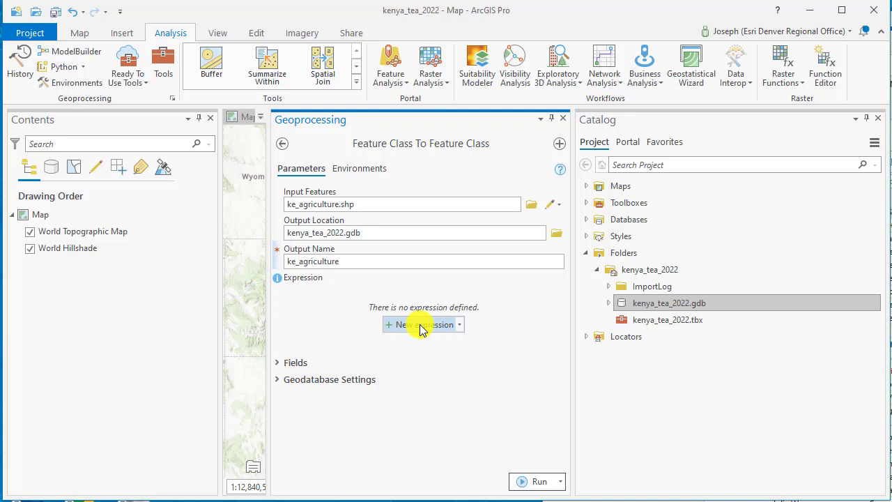
pyautogui.press('BackSpace')
pyautogui.press('BackSpace')
pyautogui.press('BackSpace')
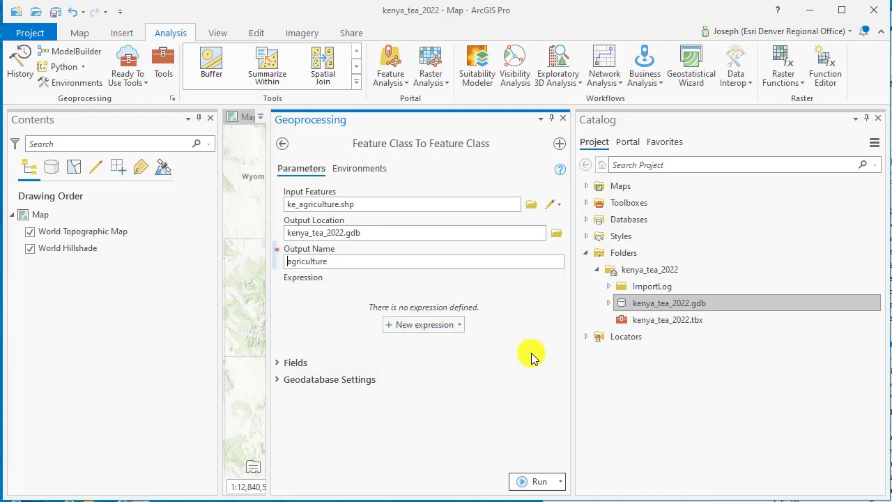
# Run the agriculture import, close the tool and expand kenya_tea_2022.gdb to check its contents
pyautogui.click(532, 481)
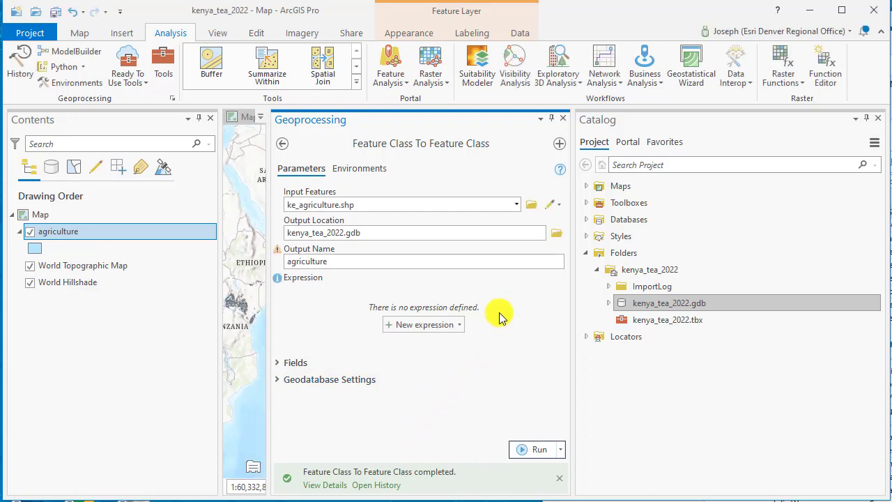
pyautogui.click(563, 118)
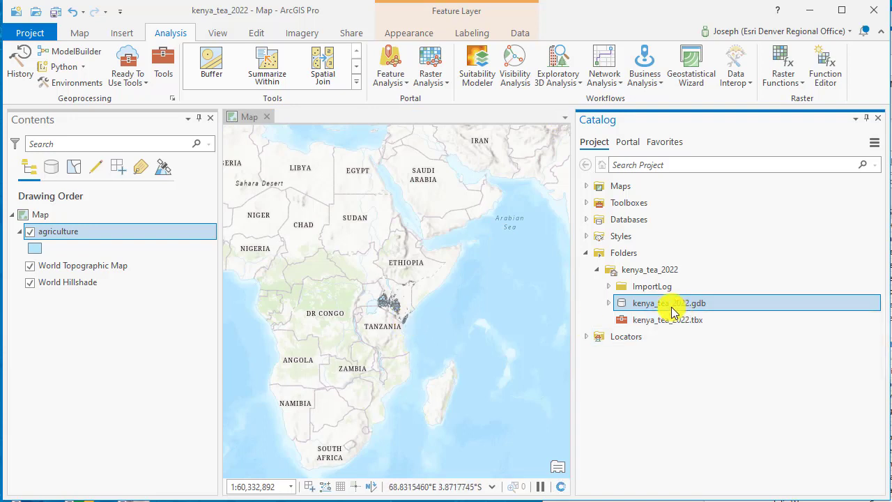
pyautogui.click(608, 303)
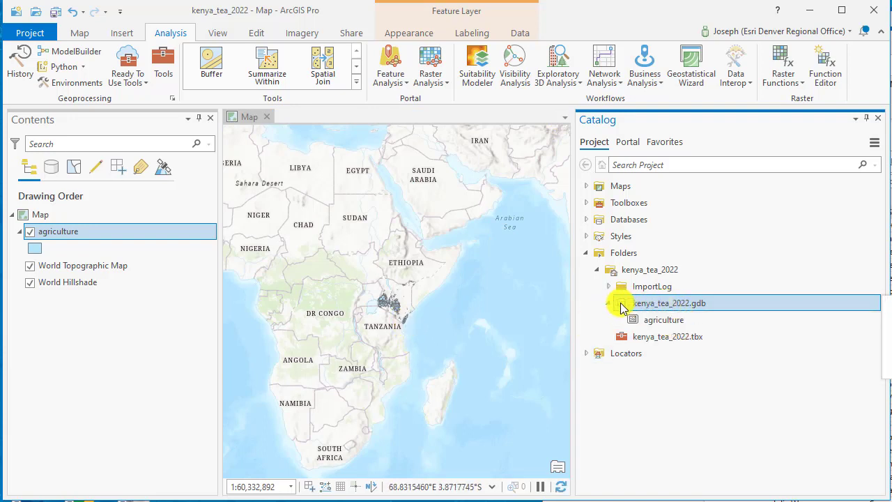
# Start another single feature class import into kenya_tea_2022.gdb and browse for its input features in 2022_ex10_lab2_kenya_tea
pyautogui.rightClick(676, 309)
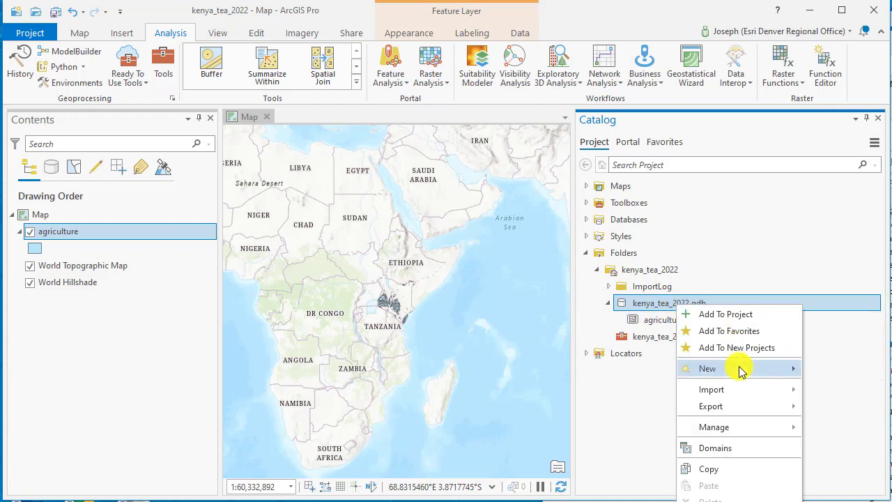
pyautogui.moveTo(737, 390)
pyautogui.click(837, 391)
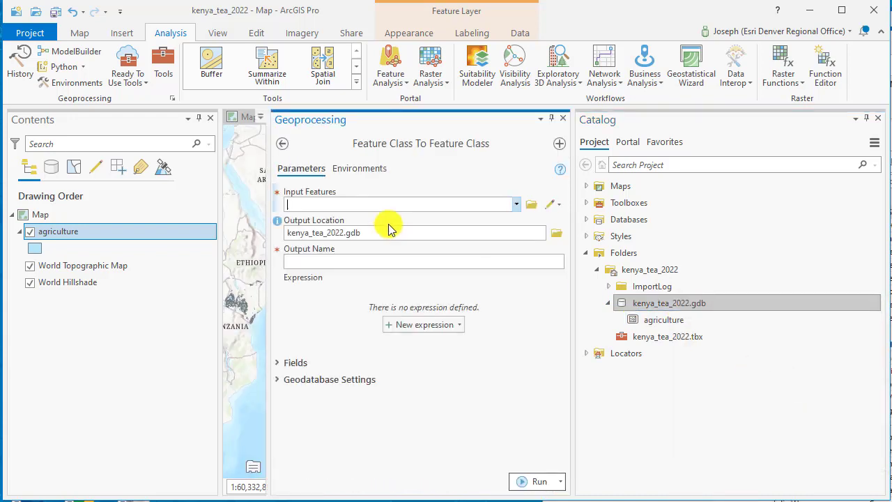
pyautogui.click(532, 204)
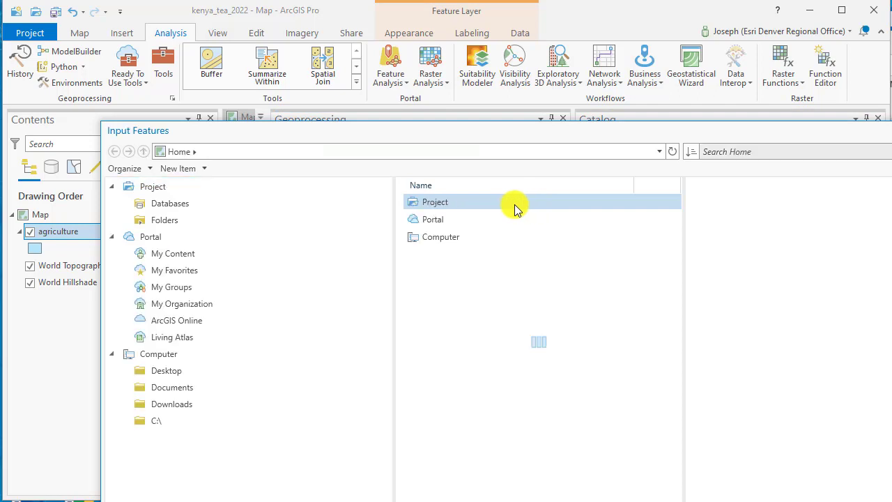
pyautogui.click(520, 151)
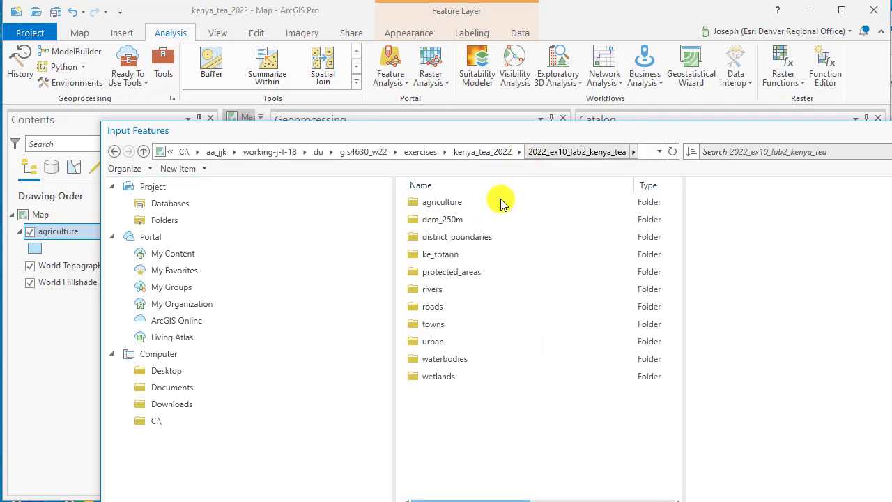
# Import ke_district_boundaries.shp from the district_boundaries folder with the output name district_boundaries
pyautogui.doubleClick(443, 237)
pyautogui.click(455, 202)
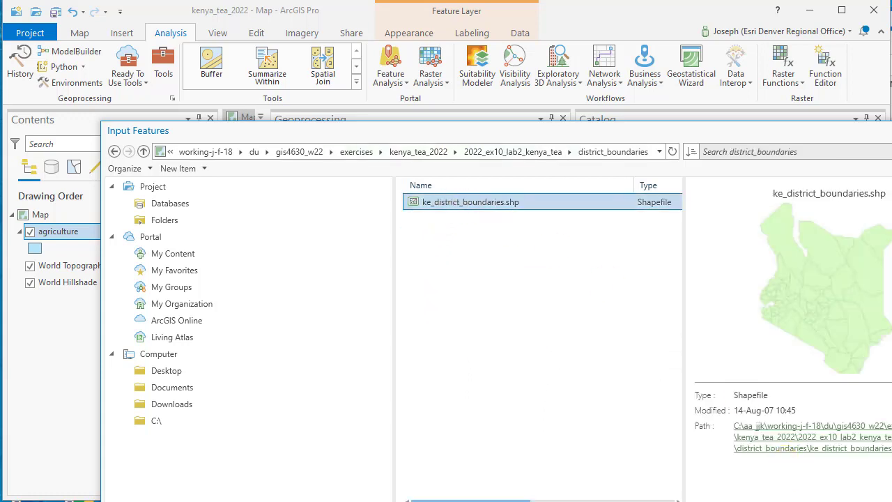
pyautogui.click(878, 501)
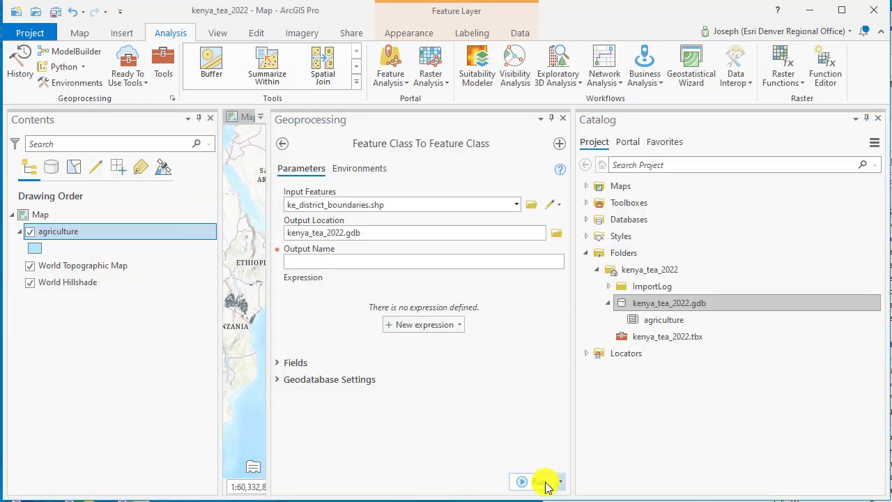
pyautogui.click(362, 266)
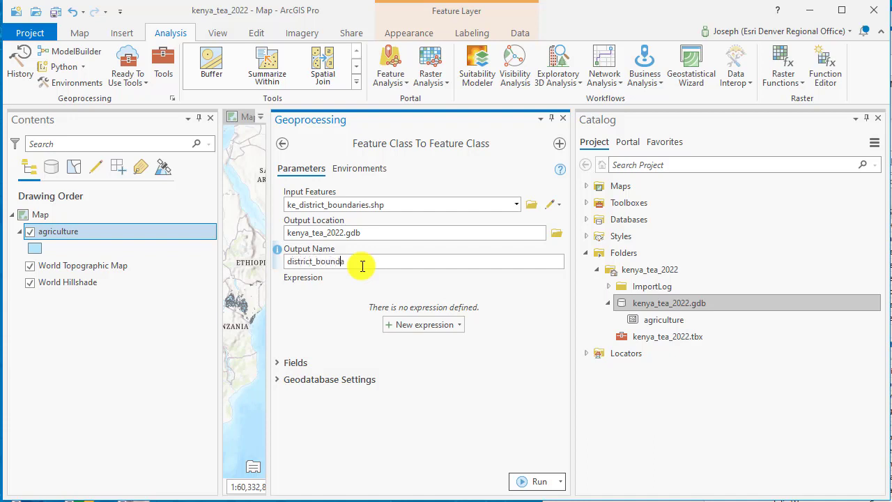
pyautogui.click(532, 481)
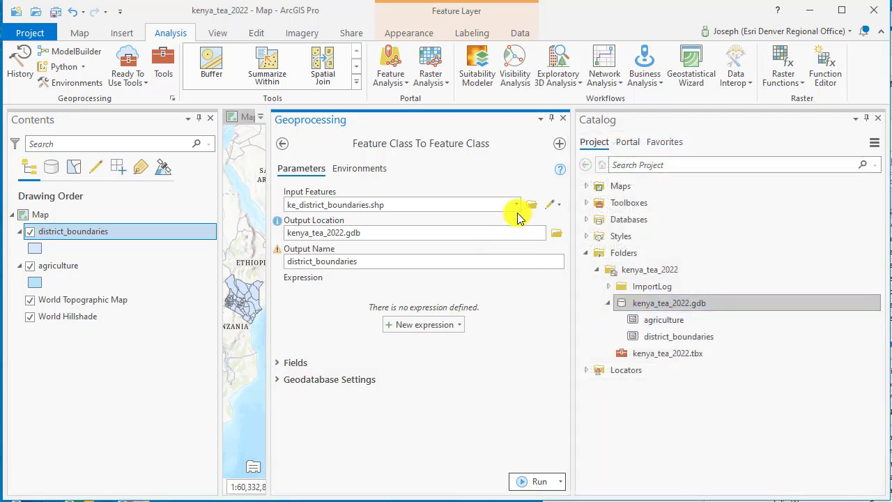
# Browse for new input features and check the dem_250m folder and its info subfolder for importable data
pyautogui.click(527, 205)
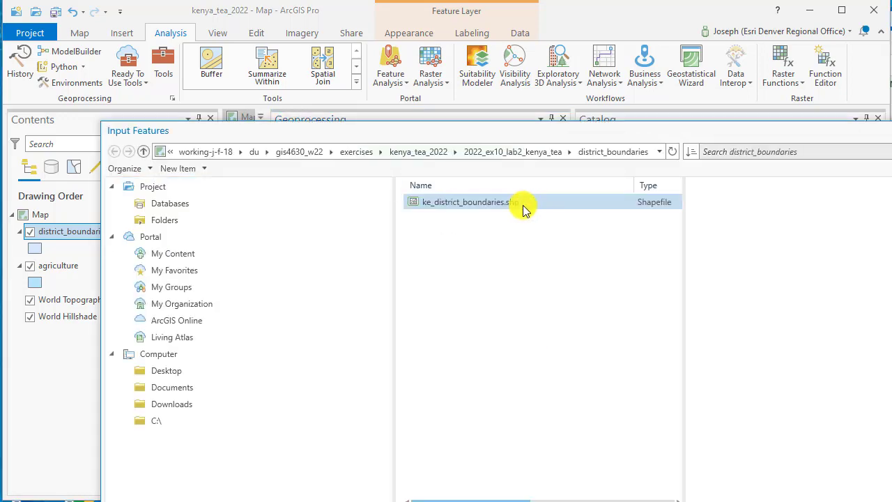
pyautogui.click(517, 153)
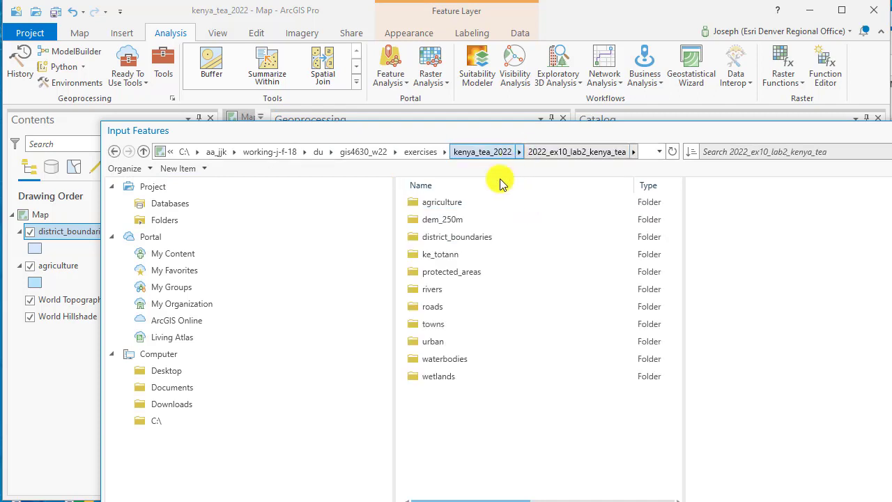
pyautogui.doubleClick(475, 218)
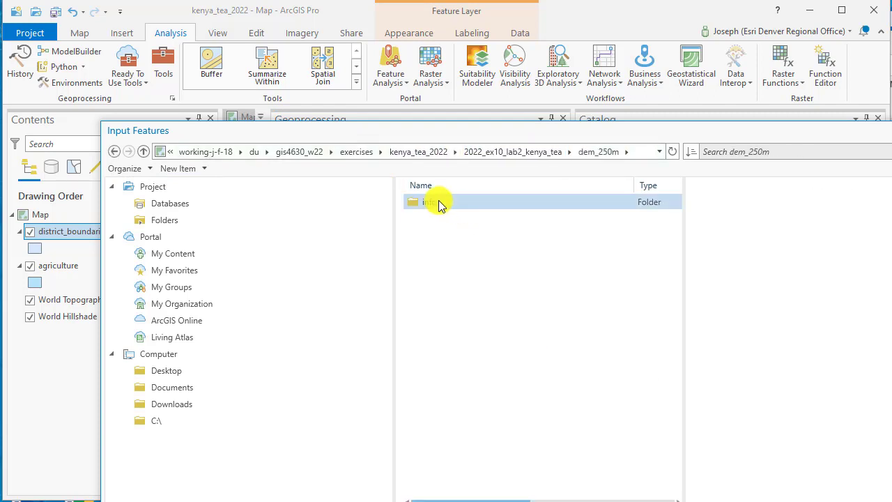
pyautogui.doubleClick(439, 200)
pyautogui.click(551, 152)
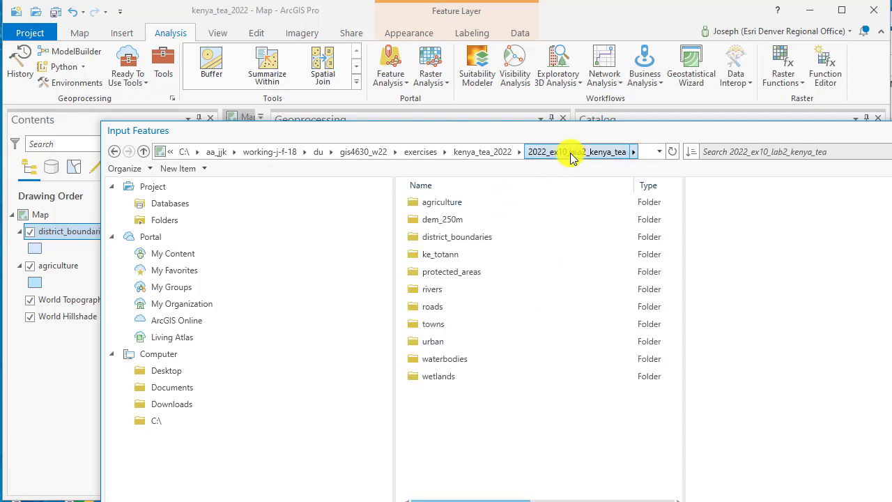
pyautogui.click(478, 219)
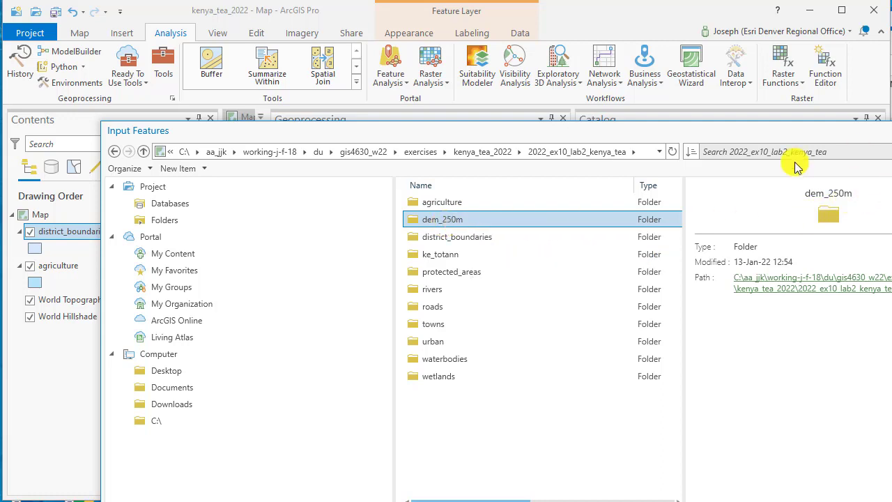
pyautogui.doubleClick(547, 220)
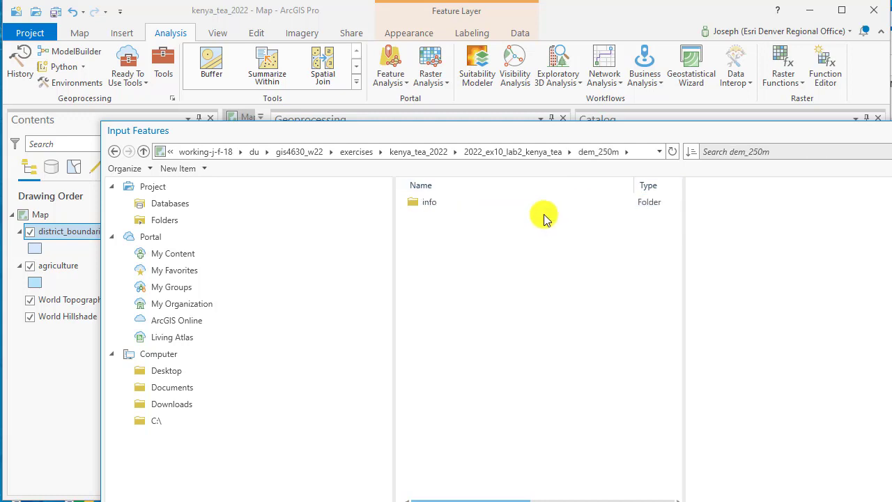
pyautogui.click(518, 149)
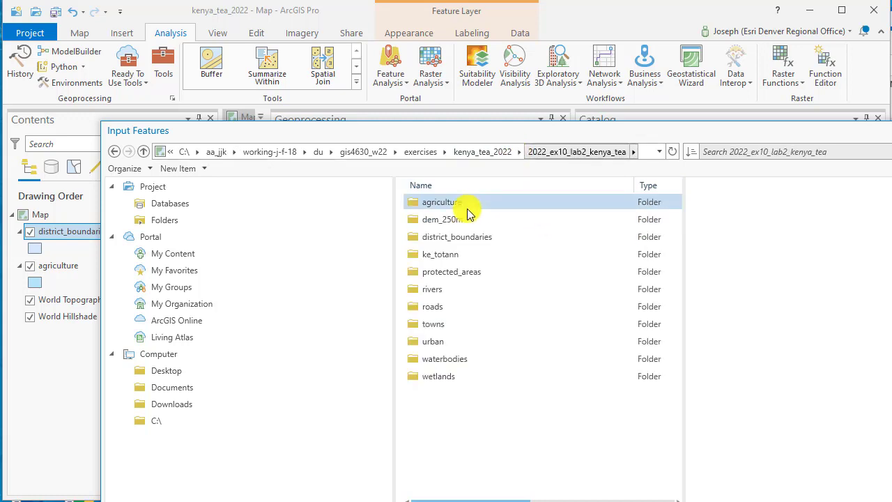
# Check the ke_totann folder and its info subfolder for importable data, and close the selection and the tool
pyautogui.doubleClick(442, 255)
pyautogui.doubleClick(429, 203)
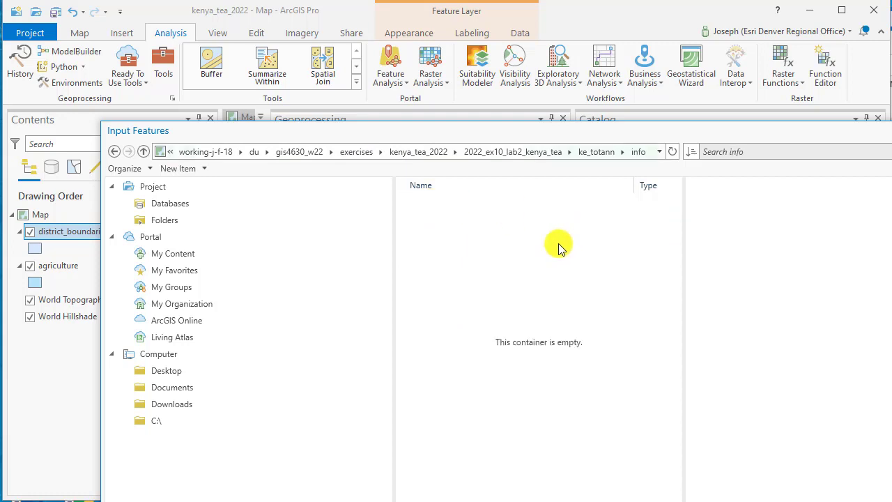
pyautogui.click(530, 155)
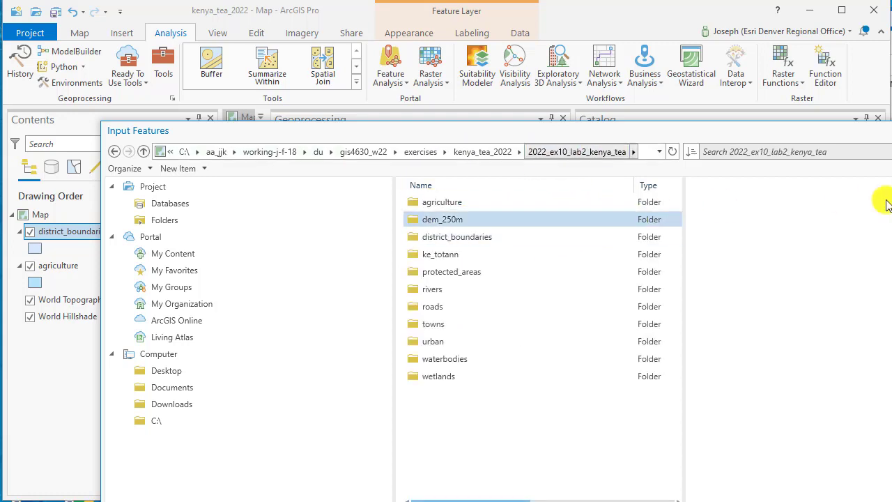
pyautogui.click(891, 130)
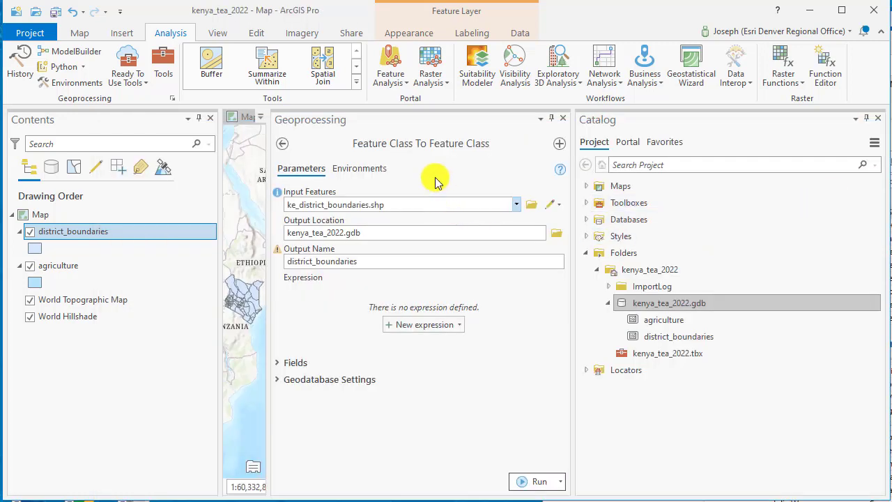
pyautogui.click(563, 118)
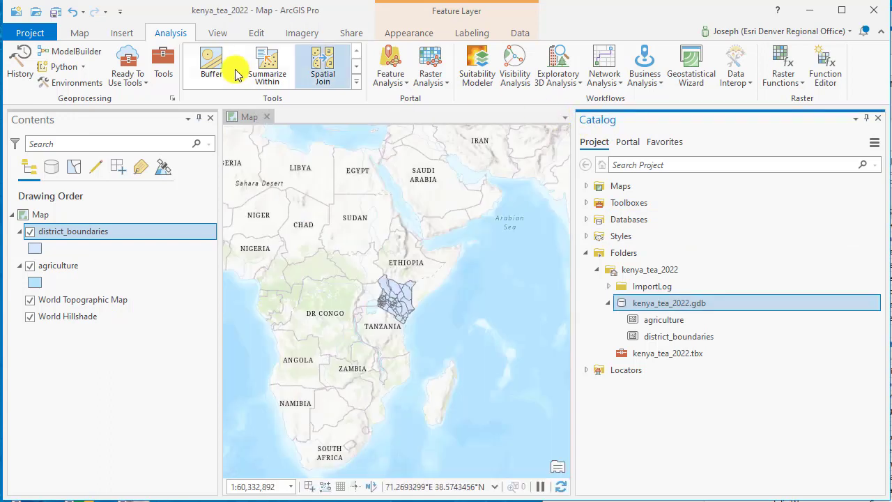
# Open the Raster To Geodatabase tool and choose the dem_250m raster from the dem_250m folder in 2022_ex10_lab2_kenya_tea as input
pyautogui.click(168, 75)
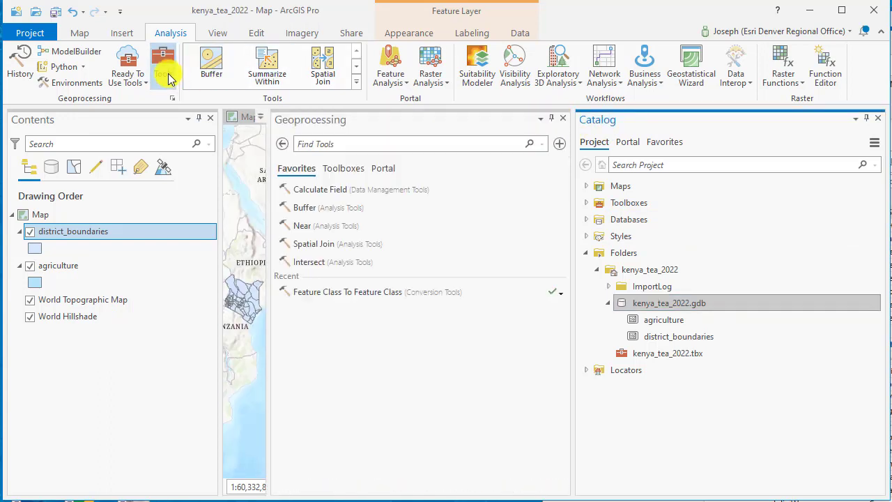
pyautogui.click(347, 144)
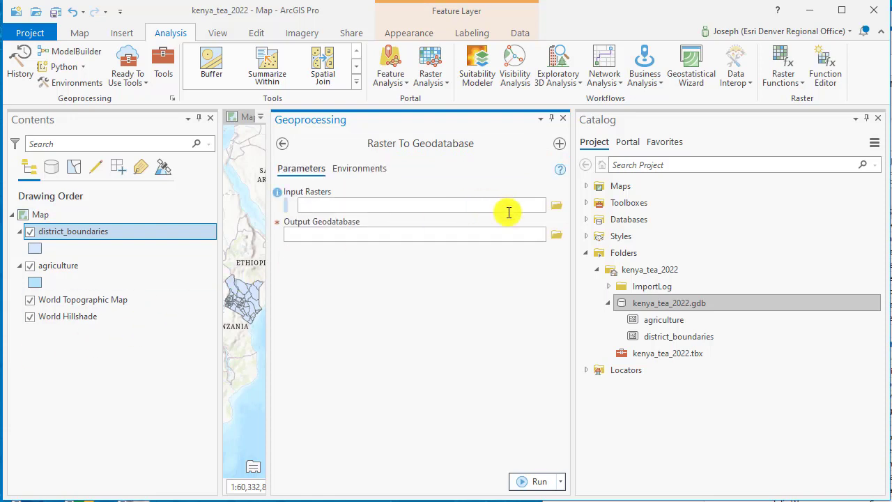
pyautogui.click(557, 207)
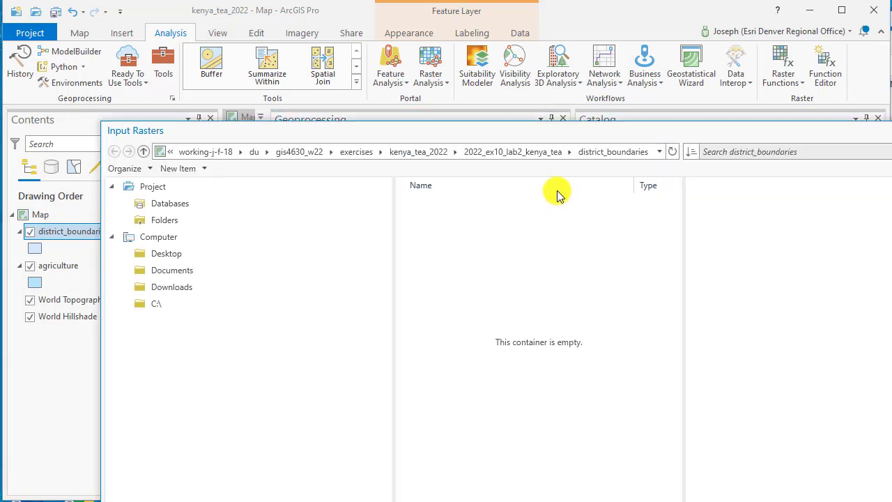
pyautogui.click(523, 155)
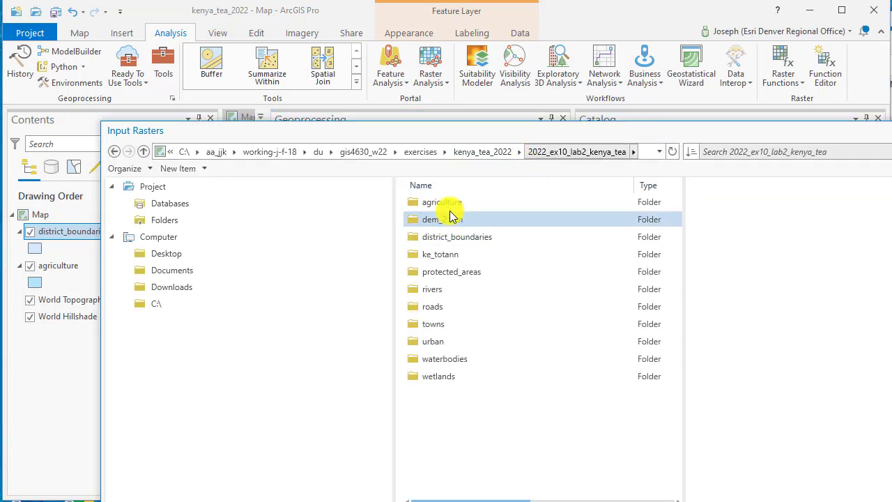
pyautogui.doubleClick(449, 206)
pyautogui.click(535, 152)
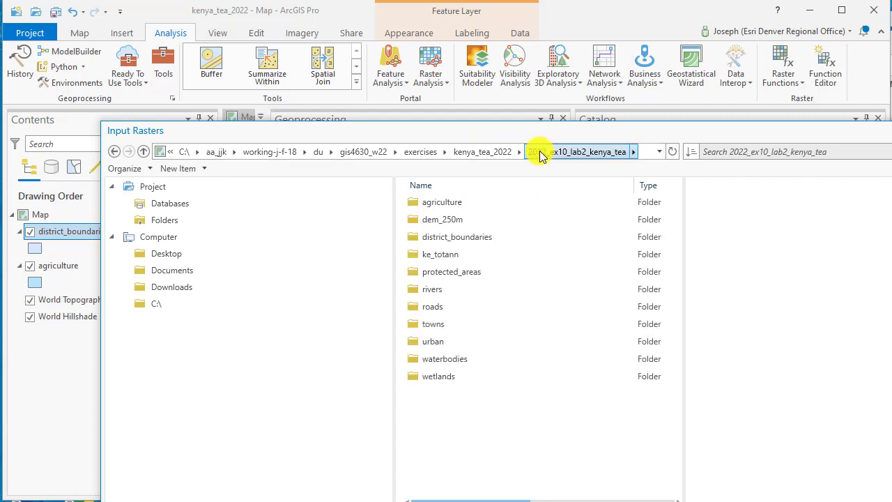
pyautogui.doubleClick(457, 219)
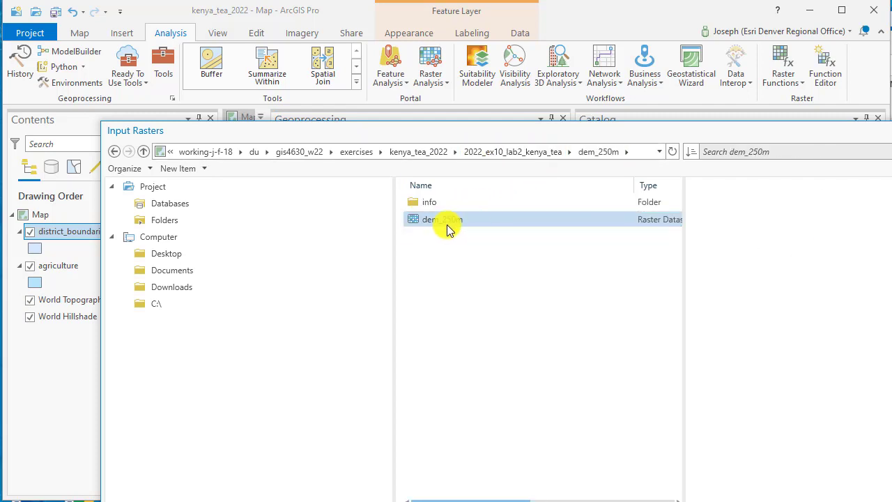
pyautogui.click(466, 227)
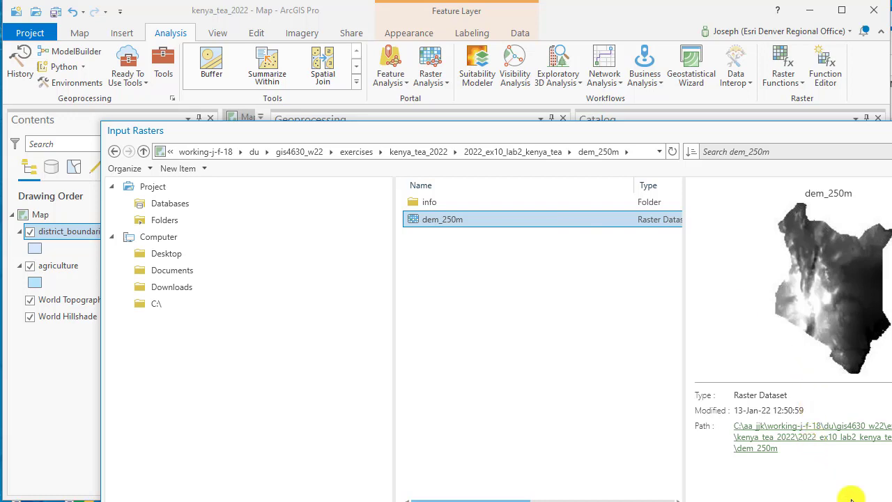
pyautogui.click(891, 501)
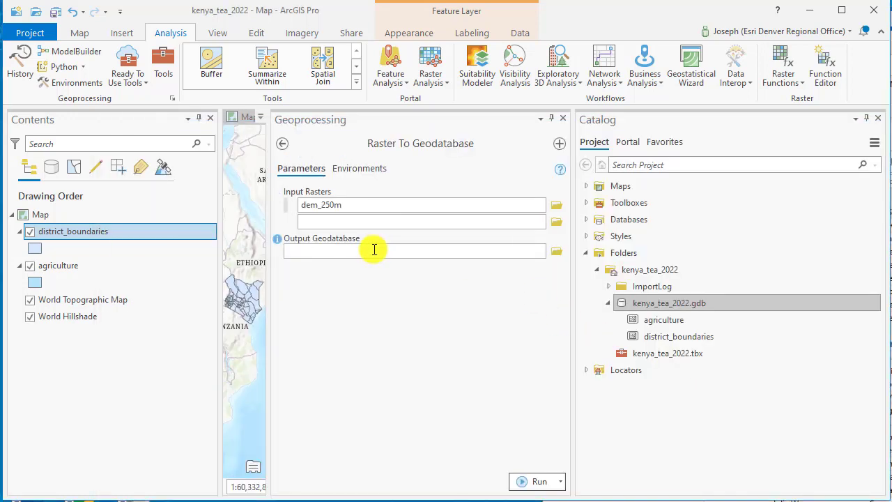
# Set the output geodatabase to kenya_tea_2022.gdb in the kenya_tea_2022 project folder and run the raster conversion
pyautogui.click(368, 250)
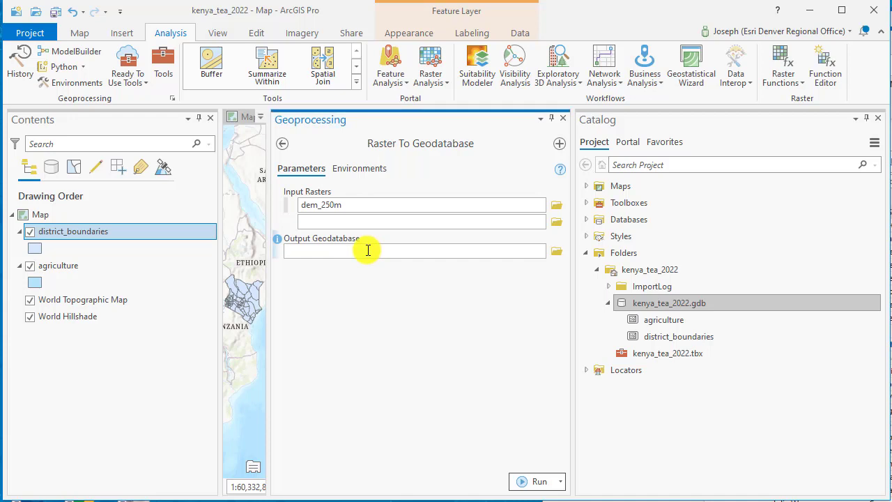
pyautogui.click(560, 253)
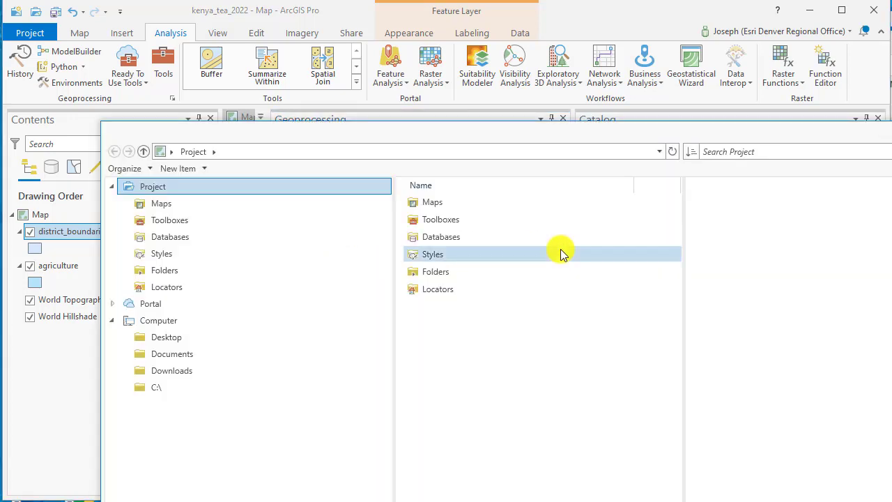
pyautogui.click(527, 152)
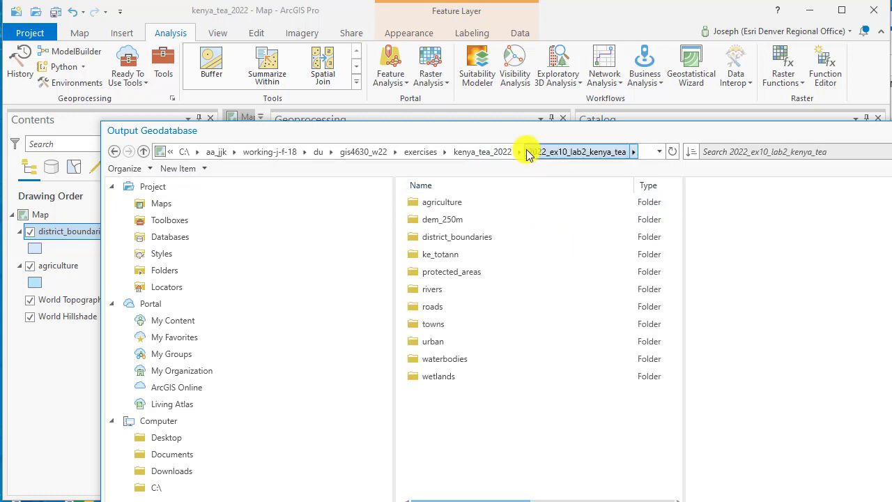
pyautogui.click(505, 152)
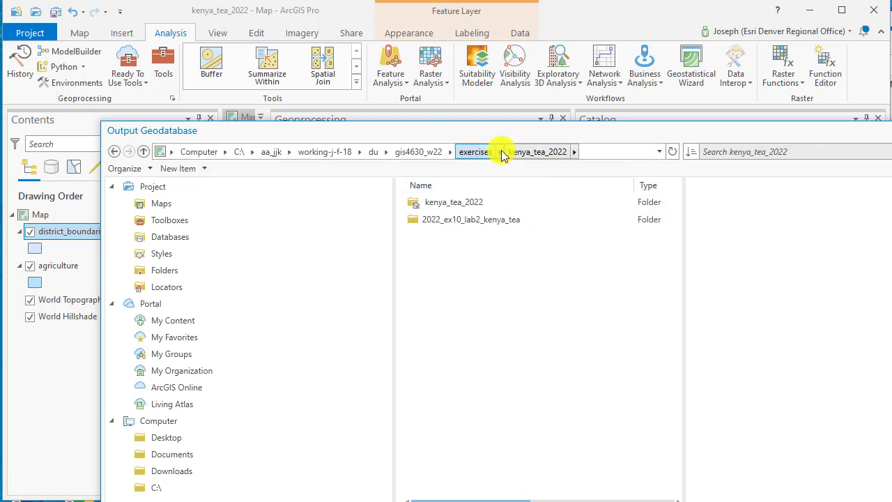
pyautogui.click(473, 206)
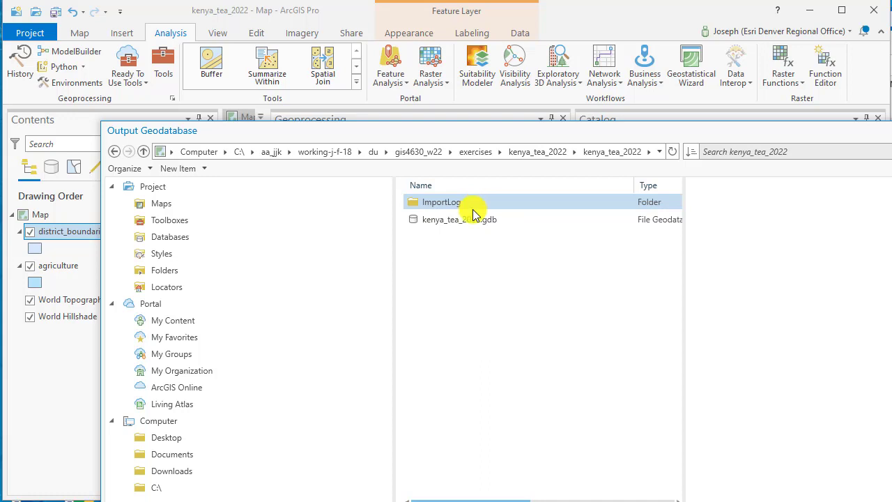
pyautogui.click(459, 219)
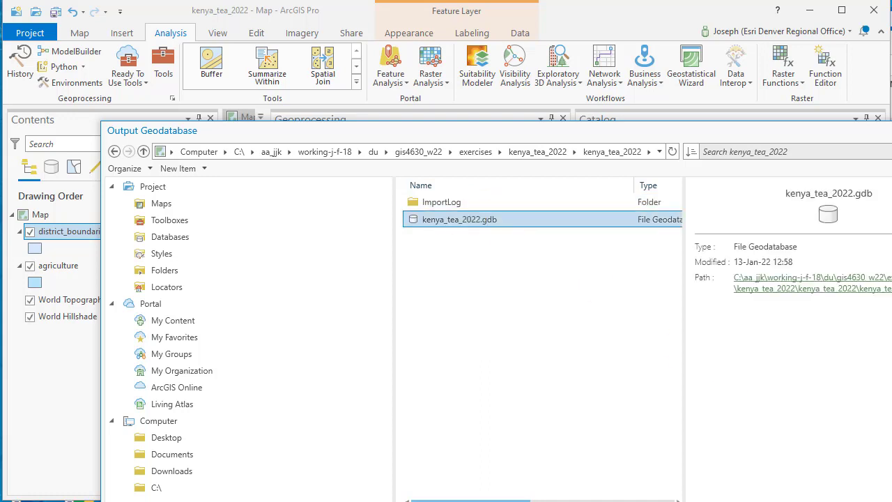
pyautogui.click(700, 500)
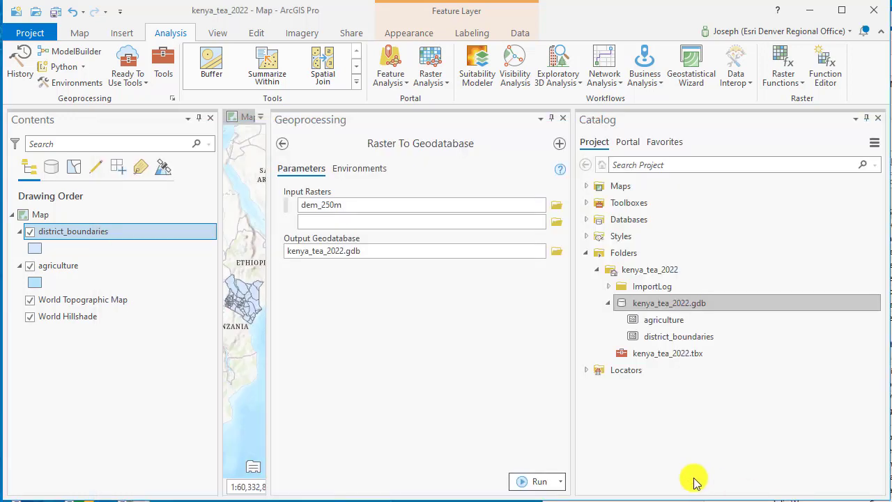
pyautogui.click(547, 484)
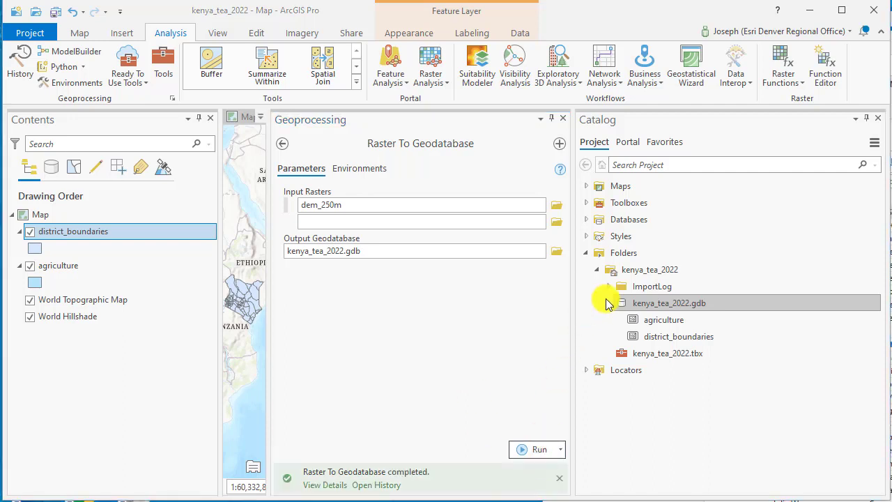
# Refresh kenya_tea_2022.gdb in the project catalog to list the imported elevation raster
pyautogui.click(608, 304)
pyautogui.click(607, 304)
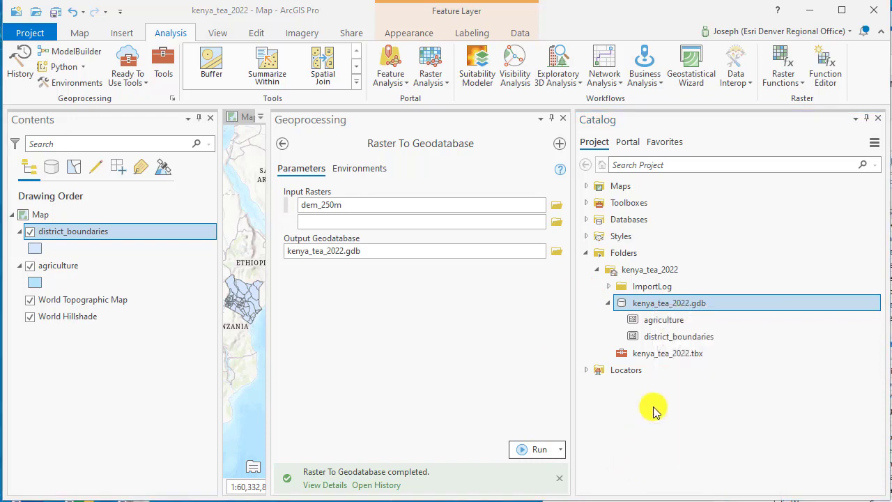
pyautogui.rightClick(655, 308)
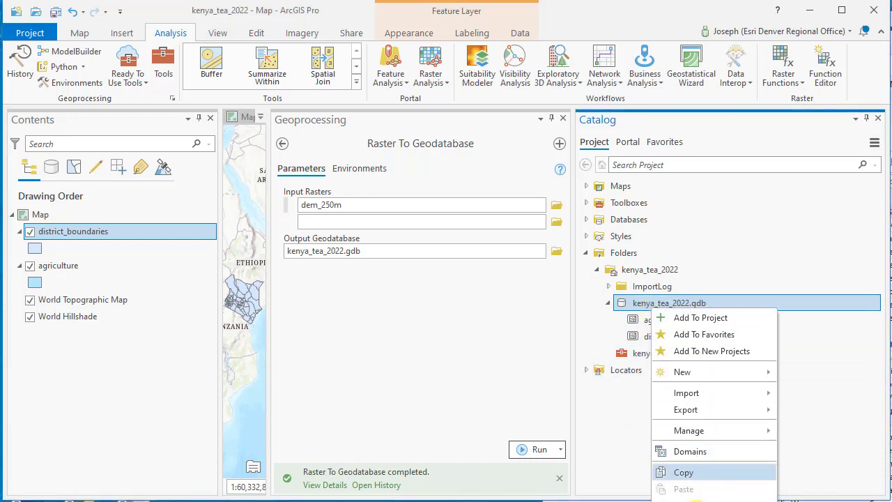
pyautogui.click(679, 501)
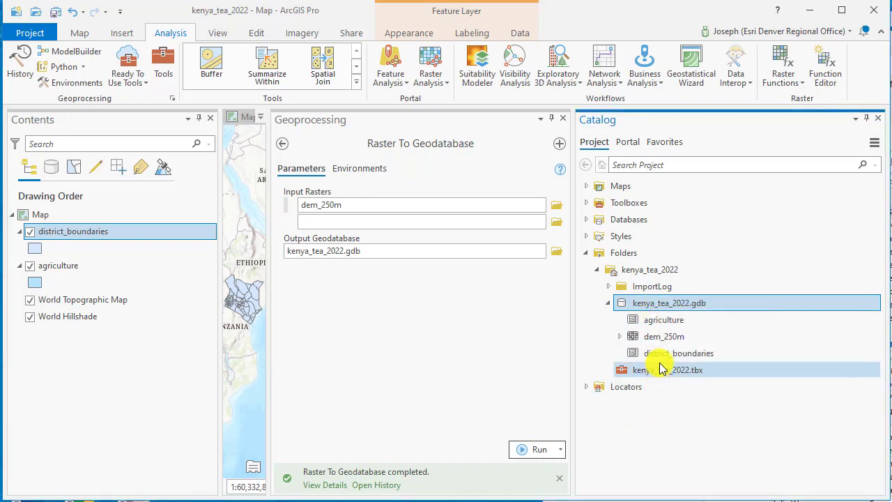
# Browse for a new input raster, going from the C:\ drive through aa_jjk, working-j-f-18 and du into gis4630_w22
pyautogui.click(556, 206)
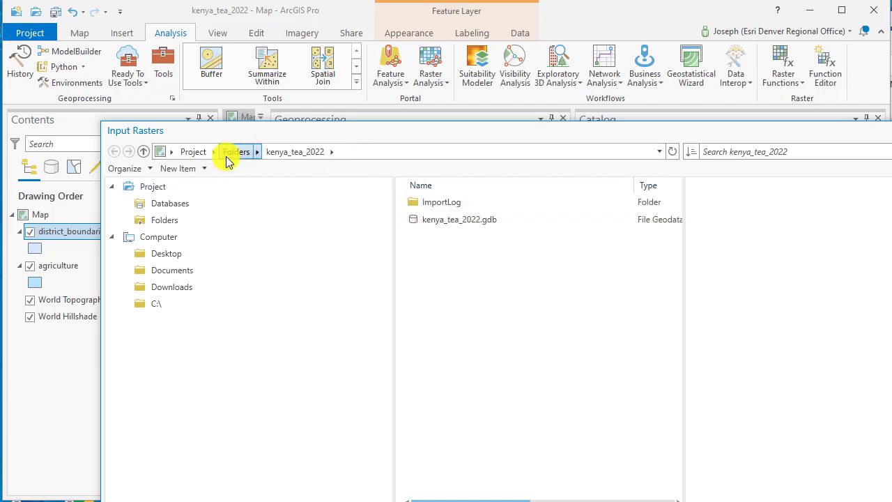
pyautogui.click(189, 305)
pyautogui.doubleClick(444, 201)
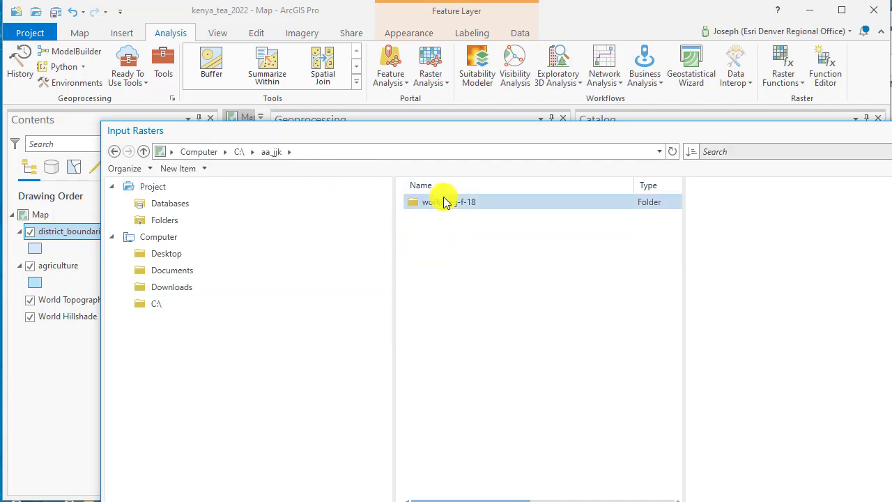
pyautogui.doubleClick(444, 202)
pyautogui.scroll(-4, 488, 339)
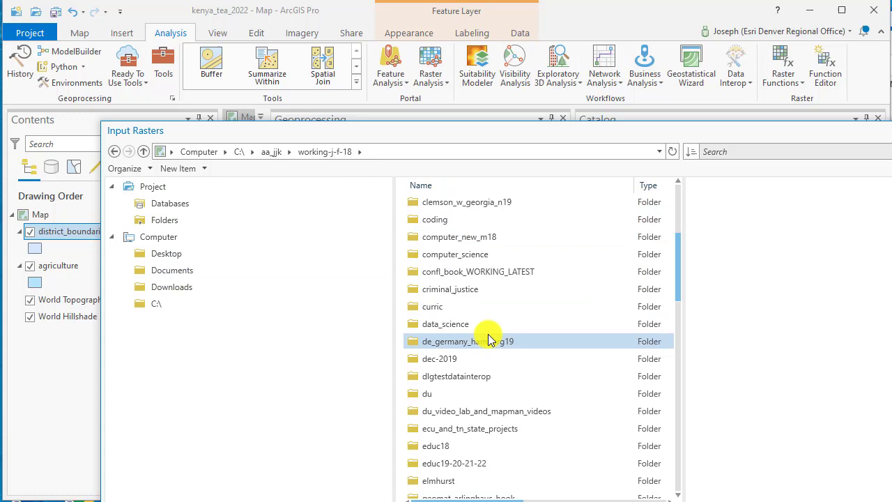
pyautogui.doubleClick(454, 397)
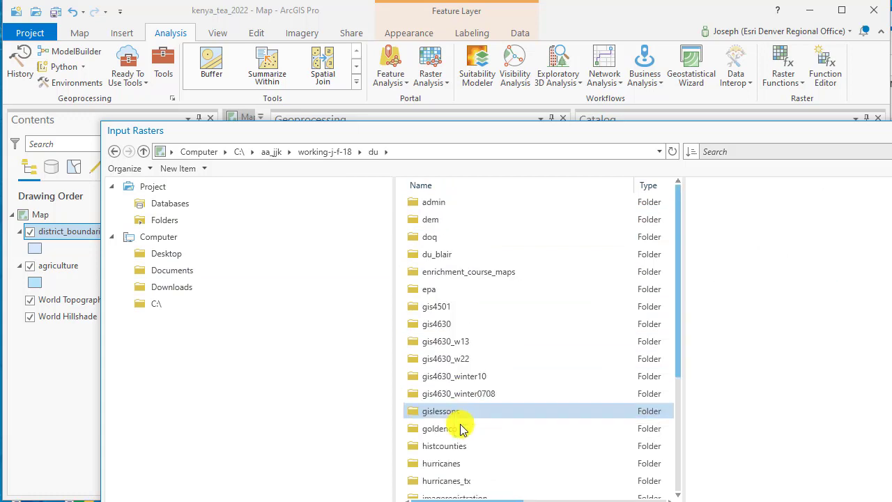
pyautogui.click(459, 361)
pyautogui.doubleClick(459, 362)
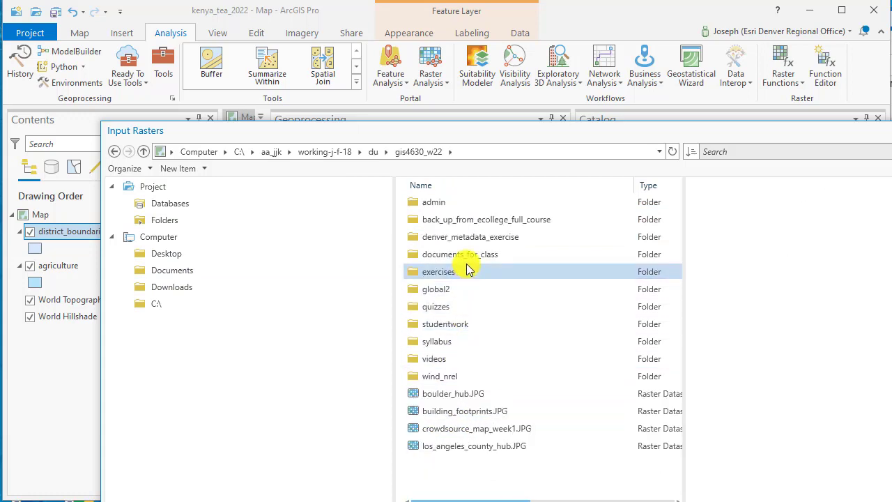
# Choose the ke_totann raster in exercises\kenya_tea_2022\2022_ex10_lab2_kenya_tea\ke_totann as the input raster
pyautogui.click(467, 272)
pyautogui.doubleClick(467, 271)
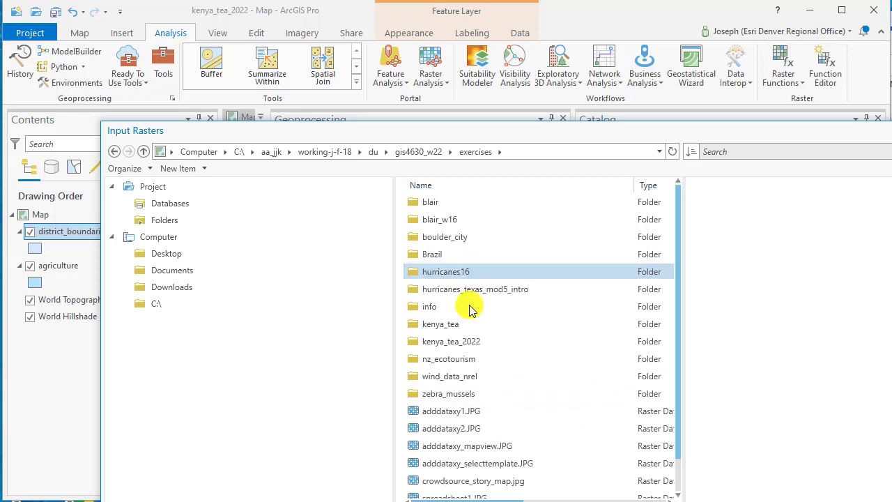
pyautogui.click(470, 342)
pyautogui.doubleClick(470, 342)
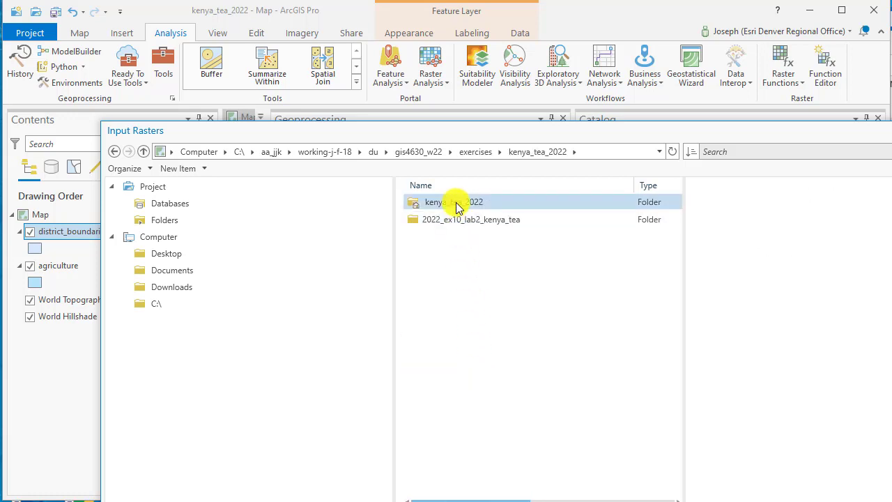
pyautogui.click(456, 224)
pyautogui.doubleClick(456, 224)
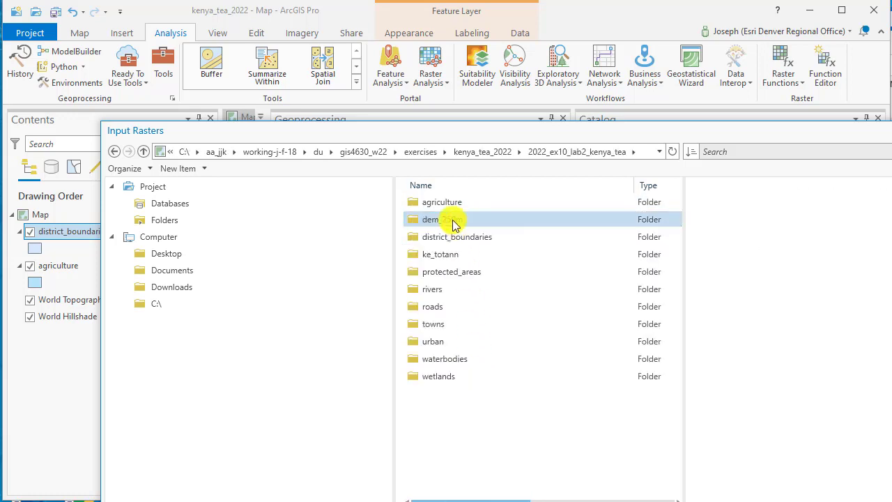
pyautogui.doubleClick(456, 255)
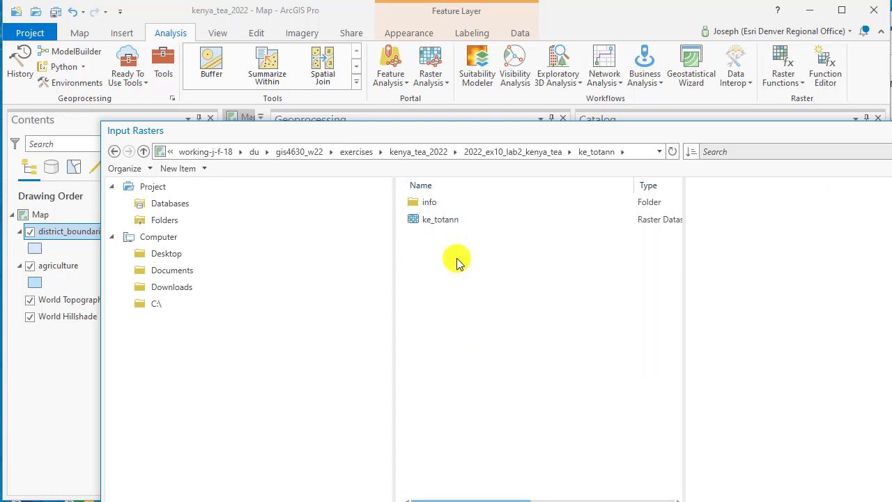
pyautogui.click(452, 221)
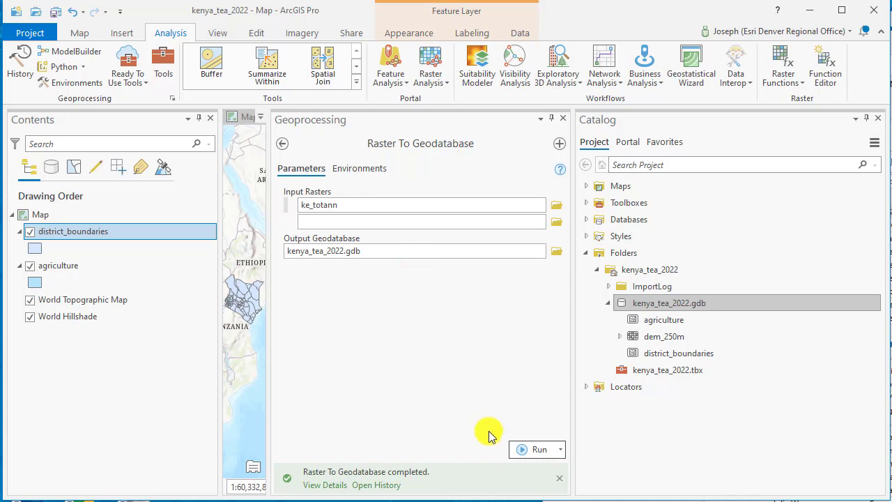
# Run Raster To Geodatabase for ke_totann and refresh kenya_tea_2022.gdb in the project catalog
pyautogui.click(527, 450)
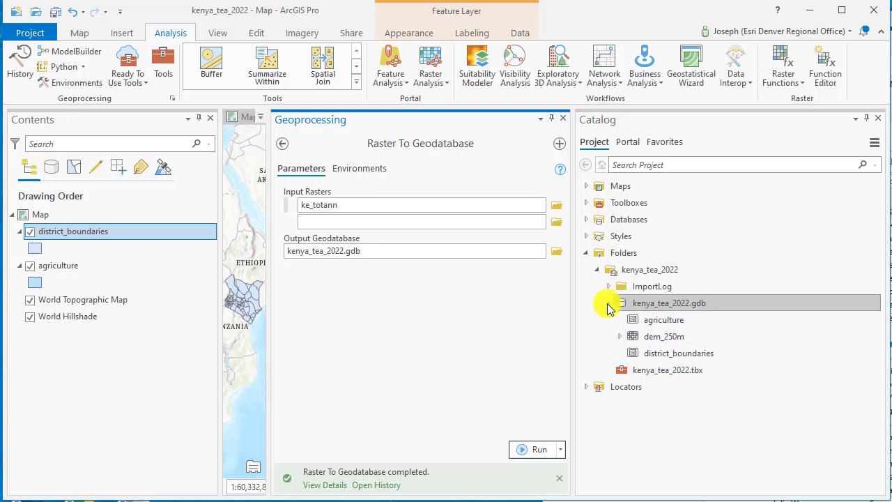
pyautogui.rightClick(609, 303)
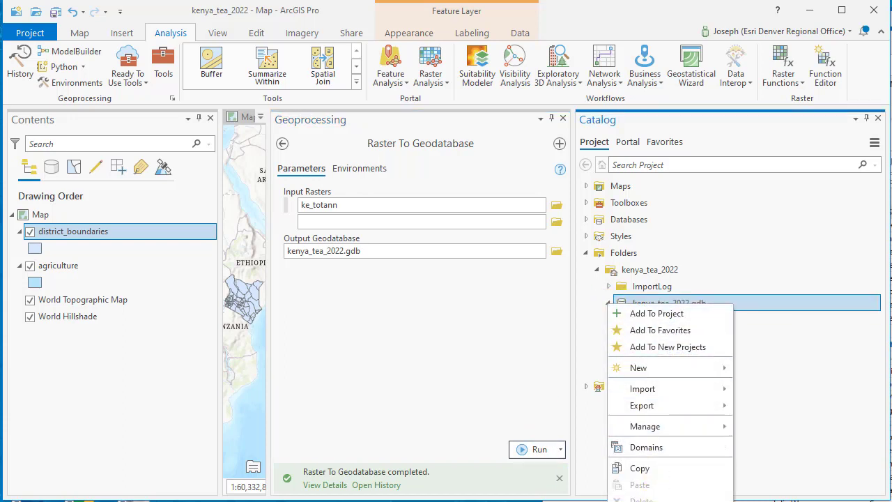
pyautogui.click(643, 500)
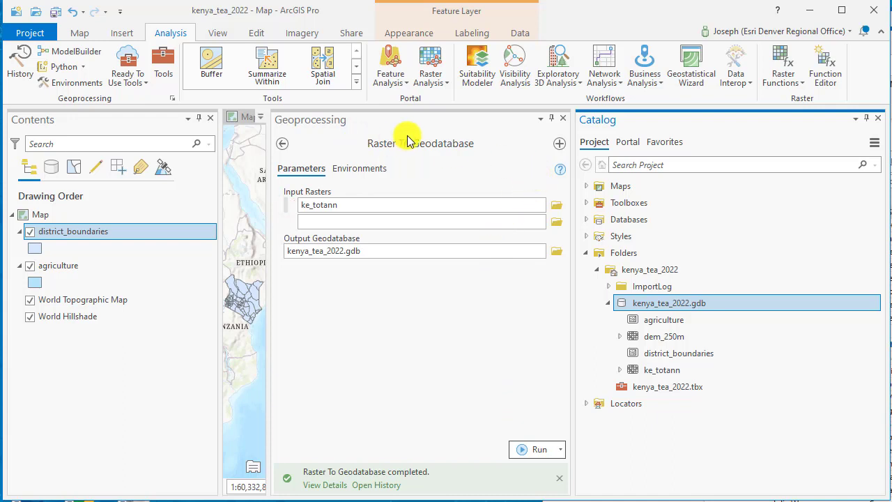
# Close the raster conversion tool and open the Feature Class To Feature Class tool from the recent tools
pyautogui.click(562, 119)
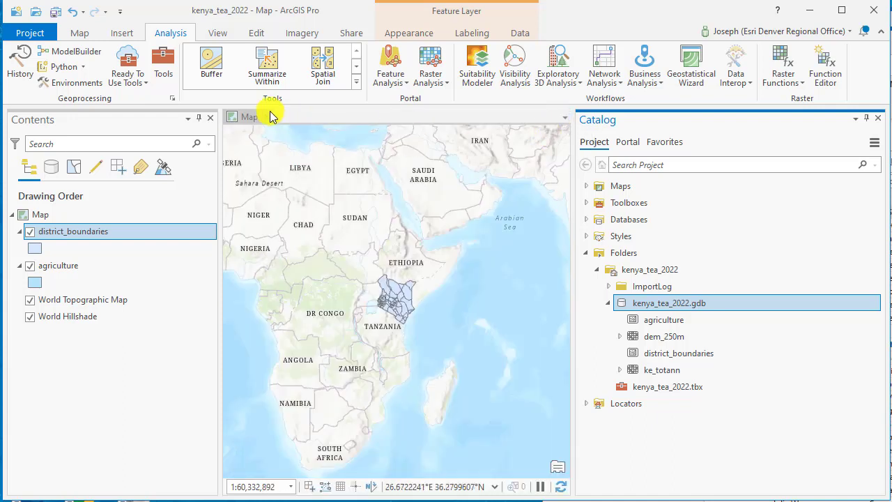
pyautogui.click(164, 76)
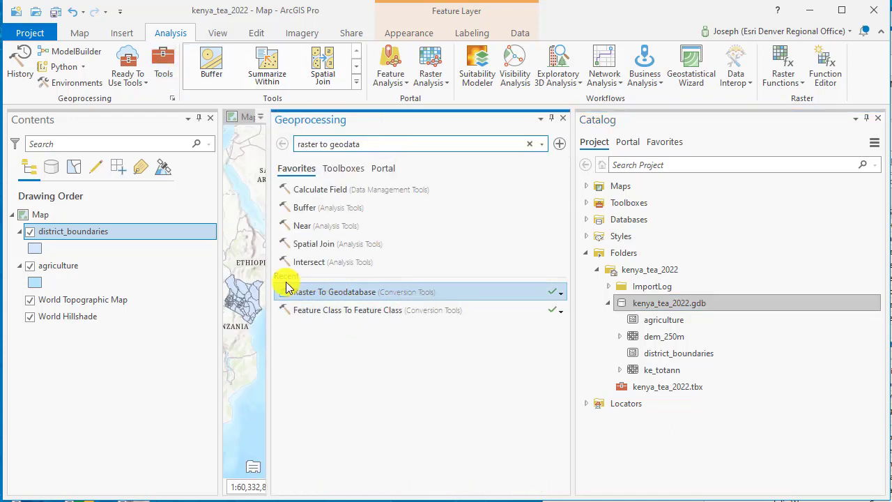
pyautogui.click(342, 312)
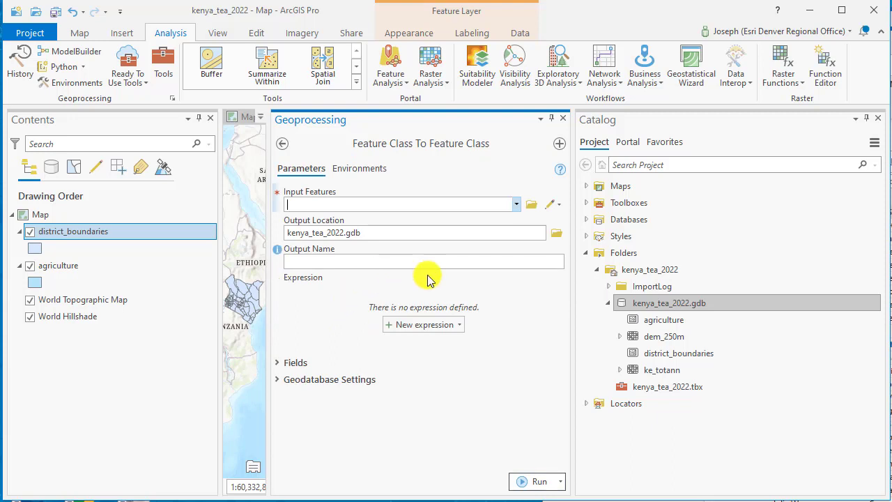
# Choose ke_protected-areas.shp from the protected_areas folder of 2022_ex10_lab2_kenya_tea as the input features and start editing the output name
pyautogui.click(529, 207)
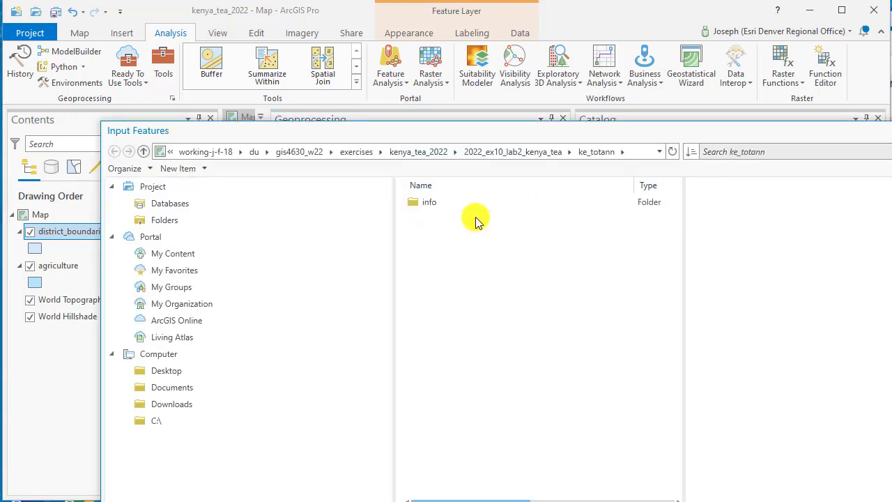
pyautogui.click(496, 153)
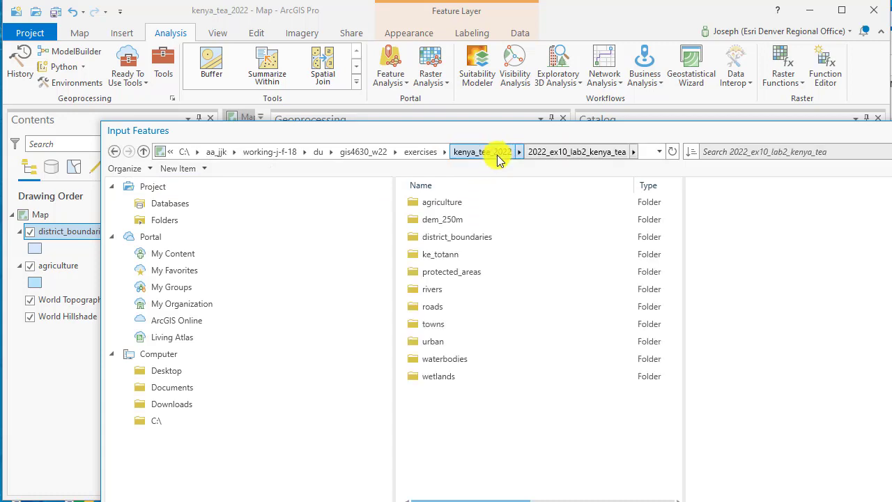
pyautogui.doubleClick(463, 274)
pyautogui.click(457, 204)
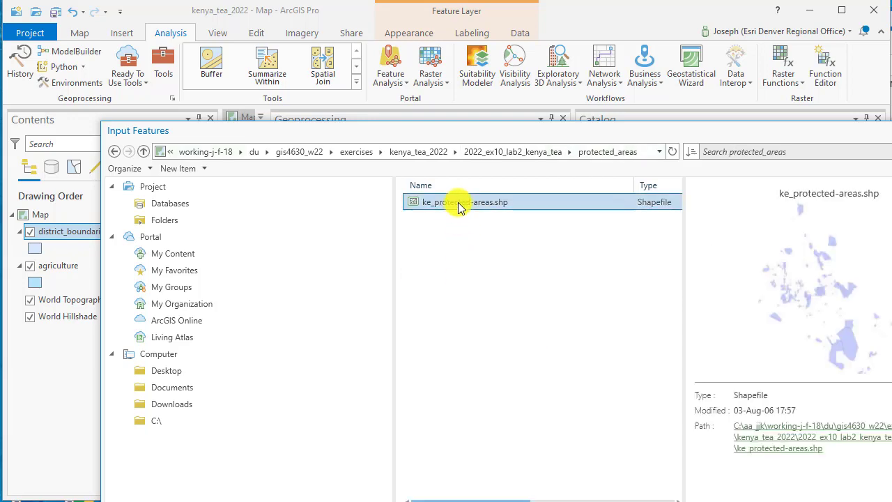
pyautogui.click(793, 491)
pyautogui.click(385, 260)
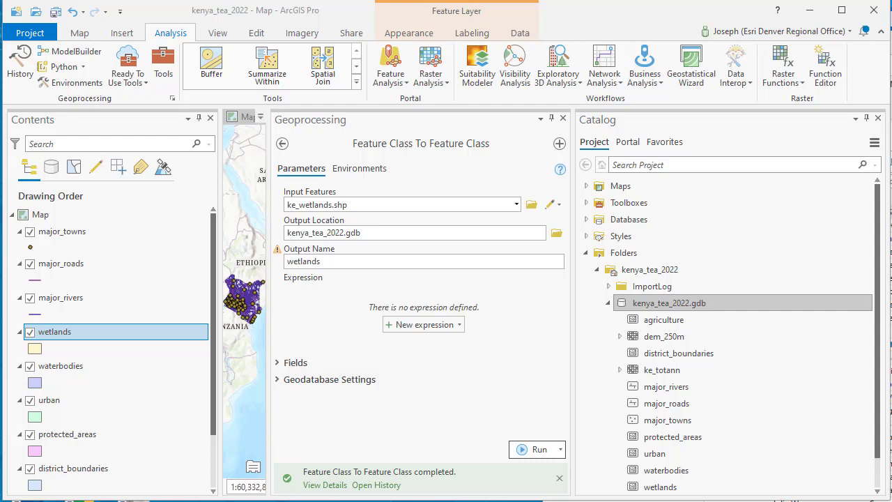
# Examine the spatial reference in the properties of the agriculture feature class in kenya_tea_2022.gdb
pyautogui.rightClick(695, 322)
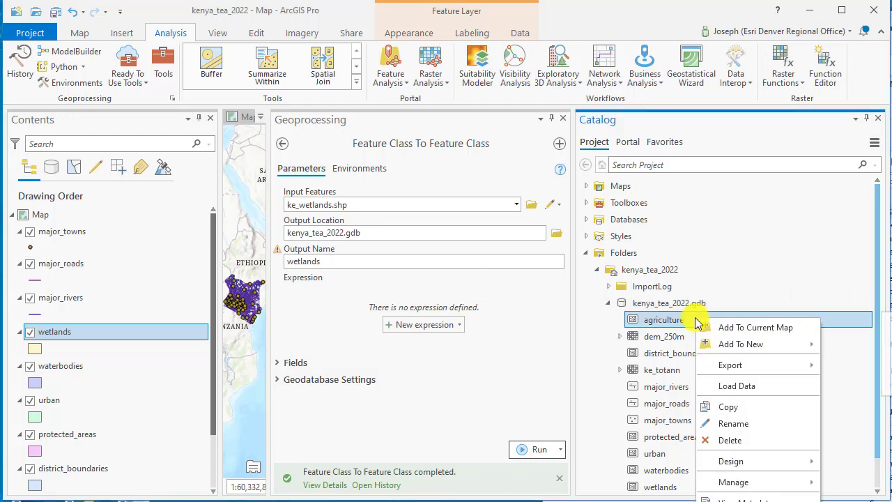
pyautogui.click(736, 500)
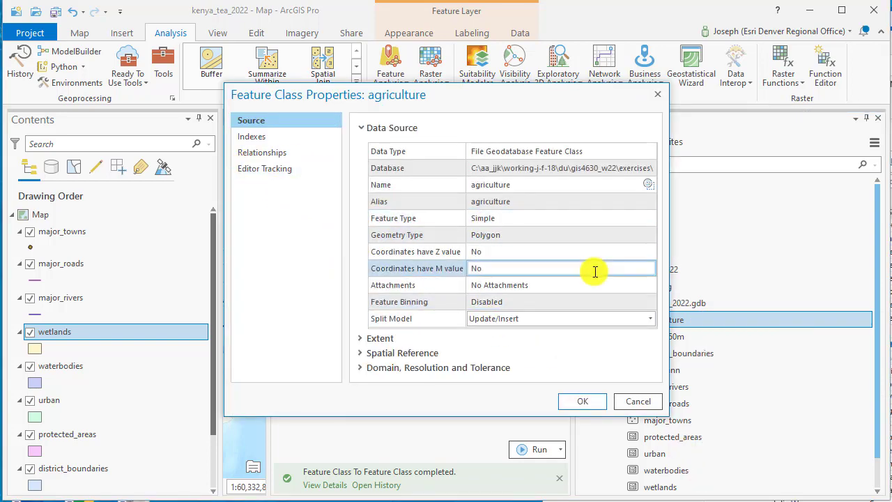
pyautogui.click(363, 352)
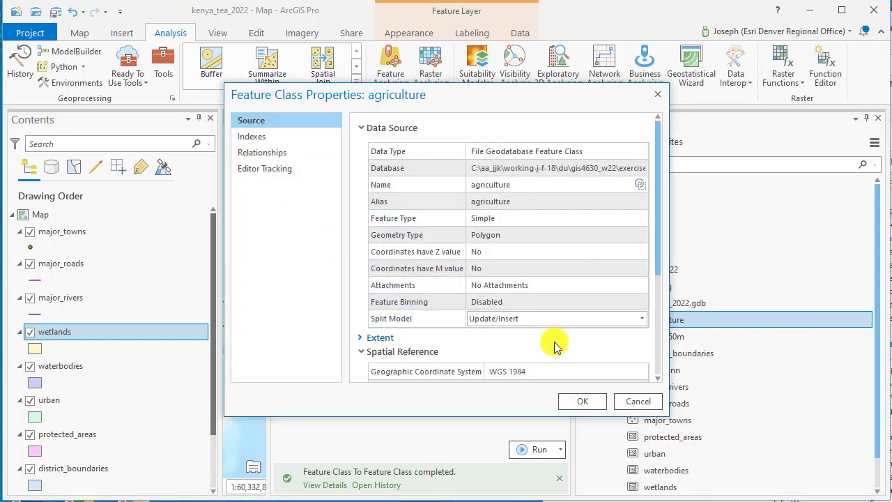
pyautogui.scroll(-4, 556, 327)
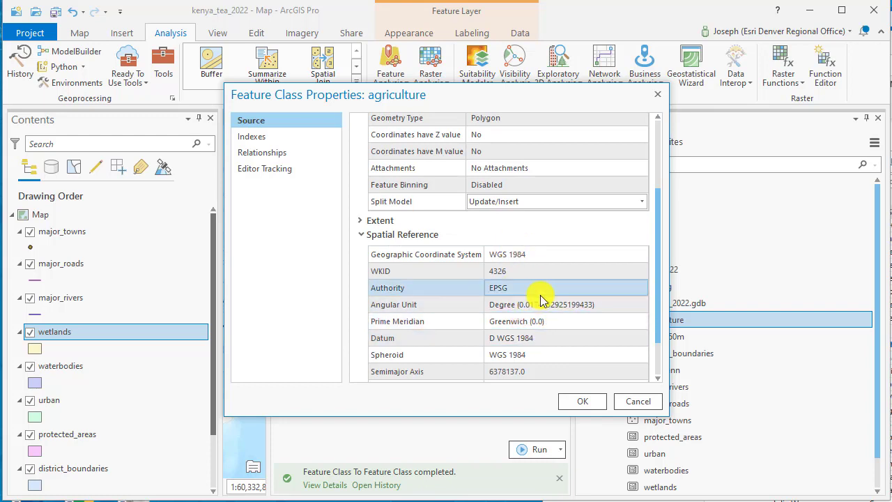
pyautogui.click(639, 401)
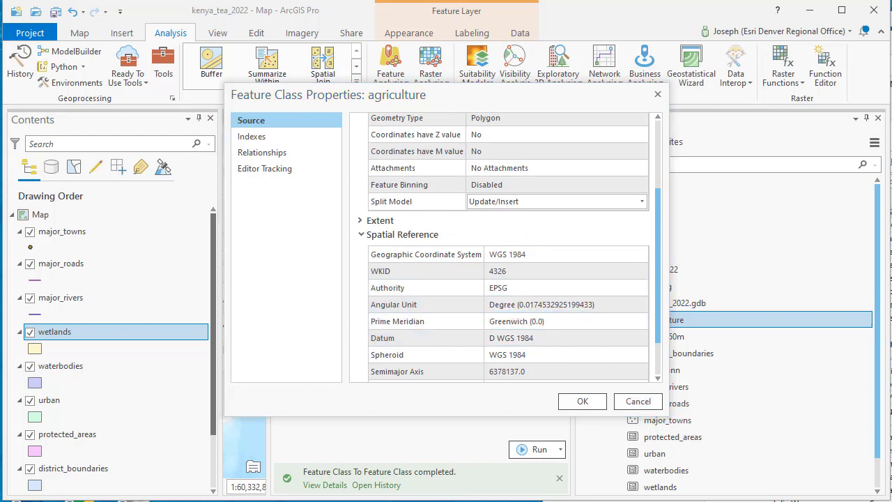
pyautogui.click(659, 95)
# Check the spatial reference of the district_boundaries feature class in its properties
pyautogui.rightClick(677, 354)
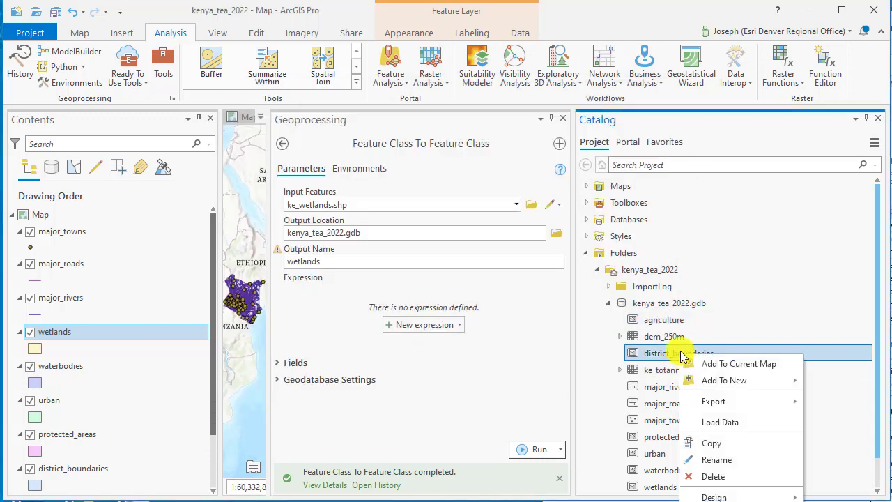
pyautogui.click(717, 501)
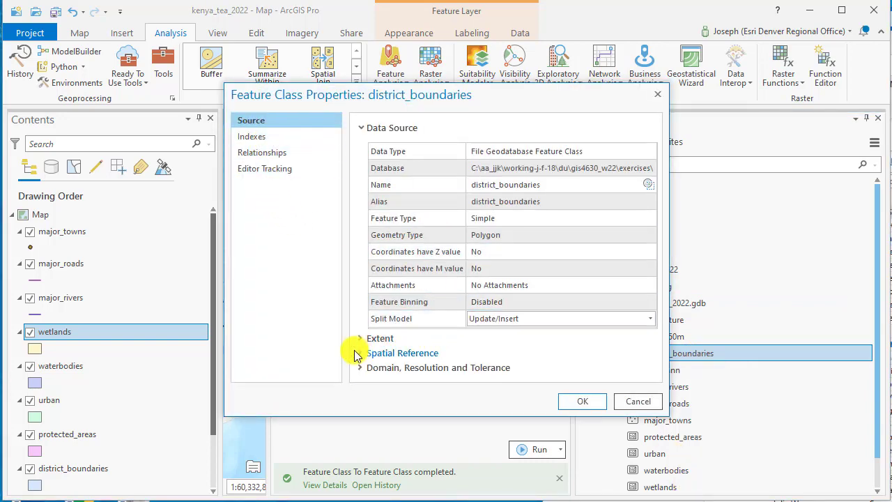
pyautogui.click(362, 353)
pyautogui.scroll(-3, 474, 324)
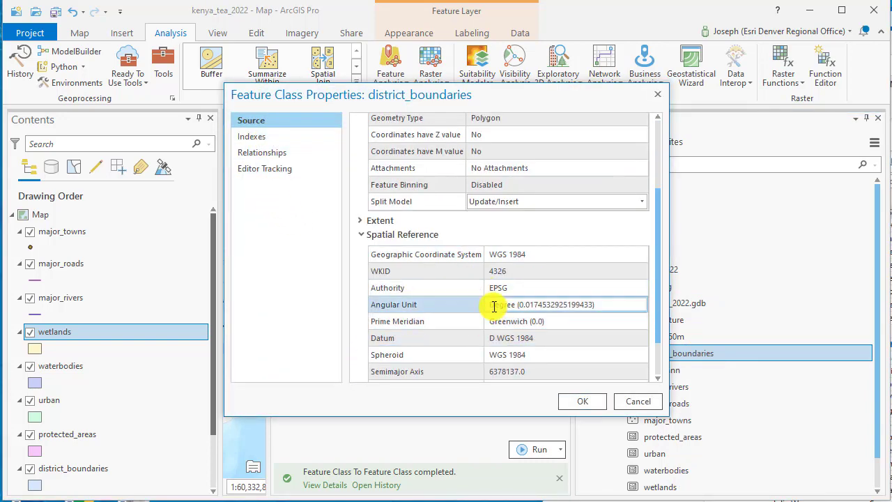
pyautogui.click(625, 399)
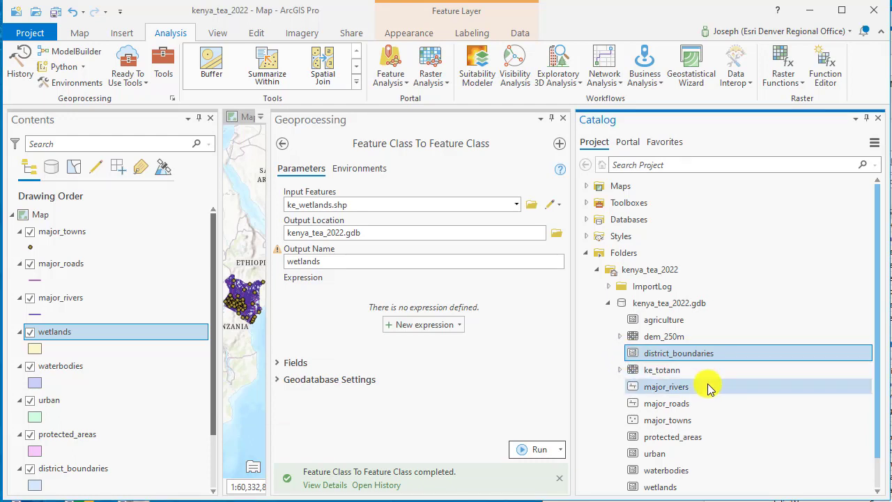
# Examine the spatial reference of the dem_250m raster in its dataset properties, including its projected coordinate system and linear unit
pyautogui.rightClick(669, 340)
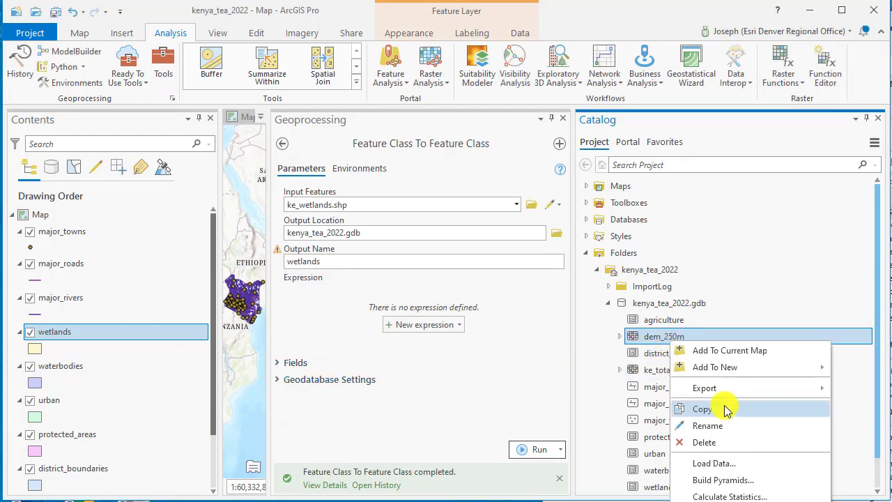
pyautogui.click(713, 501)
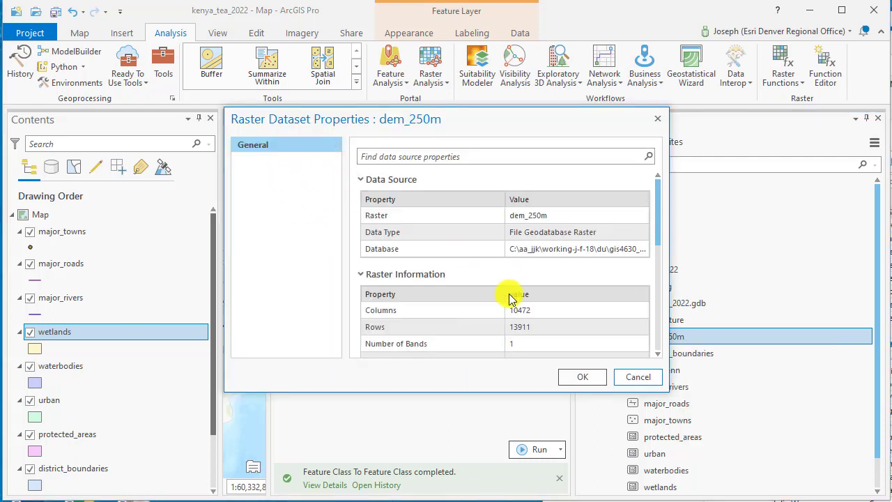
pyautogui.scroll(-4, 508, 292)
pyautogui.scroll(-3, 480, 220)
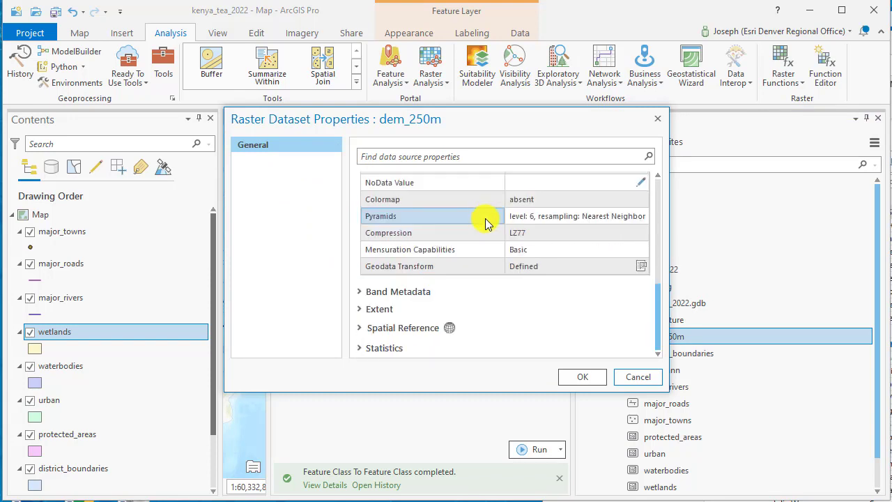
pyautogui.click(360, 328)
pyautogui.scroll(-2, 492, 305)
pyautogui.scroll(-2, 492, 304)
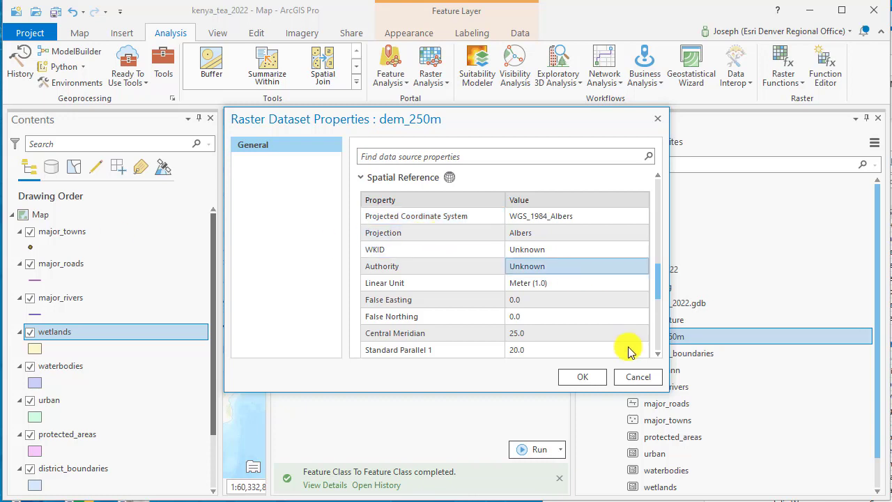
pyautogui.click(632, 382)
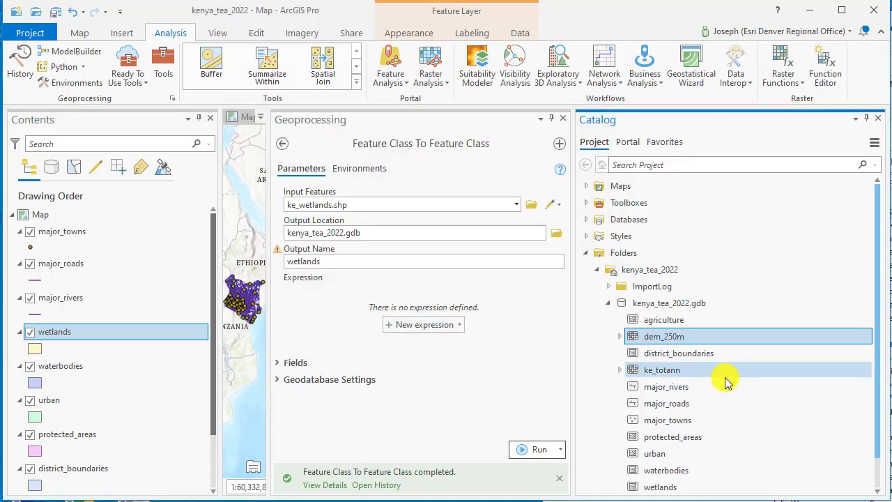
# Close the Feature Class To Feature Class tool, search the geoprocessing tools for "project" and open the Project tool
pyautogui.click(562, 119)
pyautogui.click(160, 74)
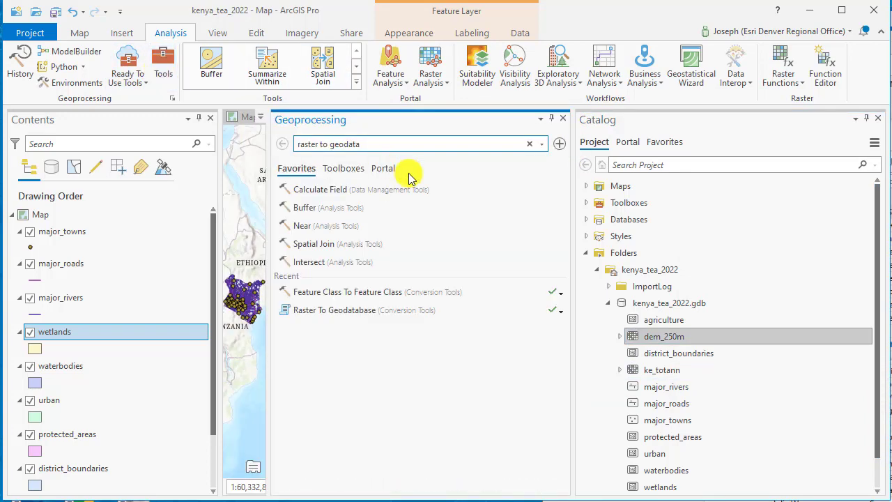
pyautogui.moveTo(364, 144); pyautogui.dragTo(279, 152)
pyautogui.write('project')
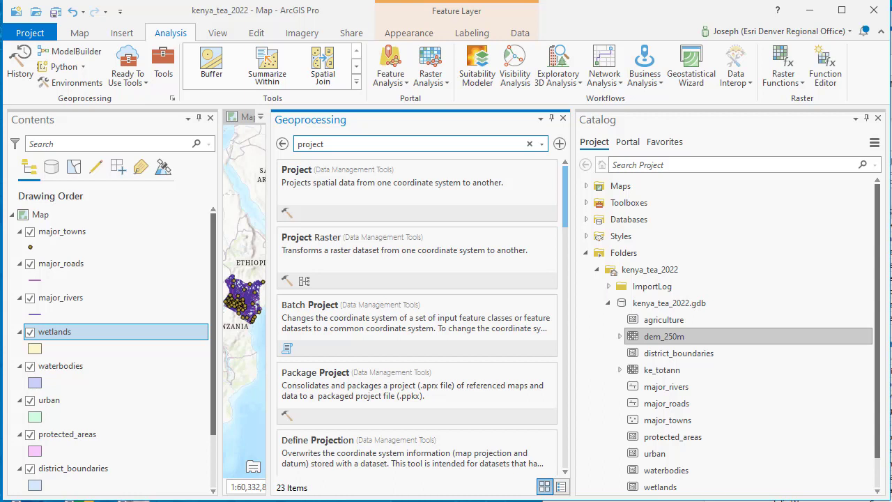
pyautogui.click(399, 188)
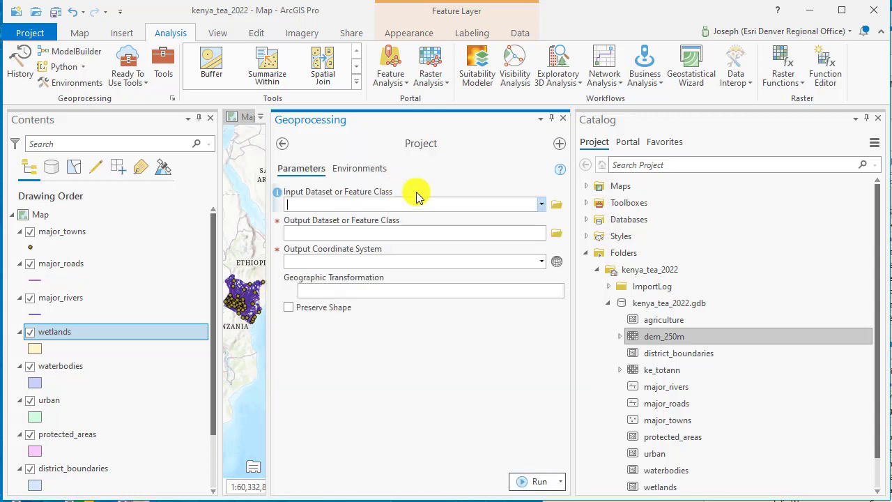
# Set agriculture as the input dataset and rename the output feature class agriculture_alb in kenya_tea_2022.gdb
pyautogui.click(541, 205)
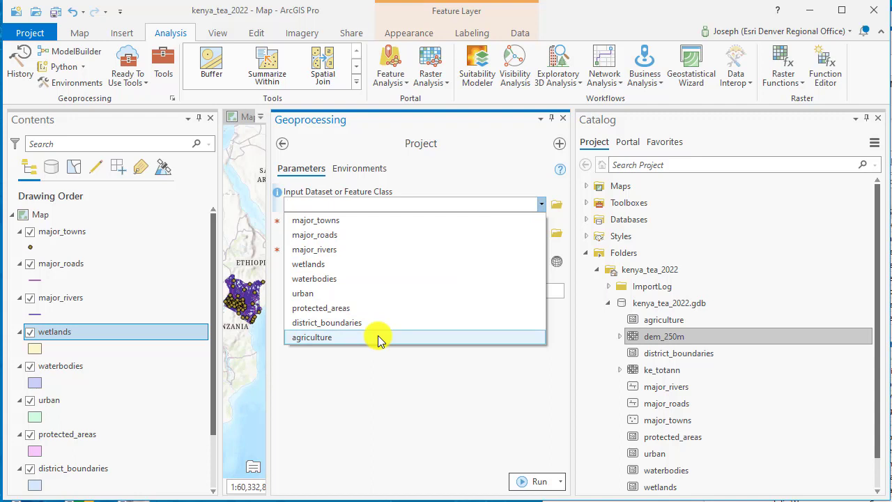
pyautogui.click(380, 337)
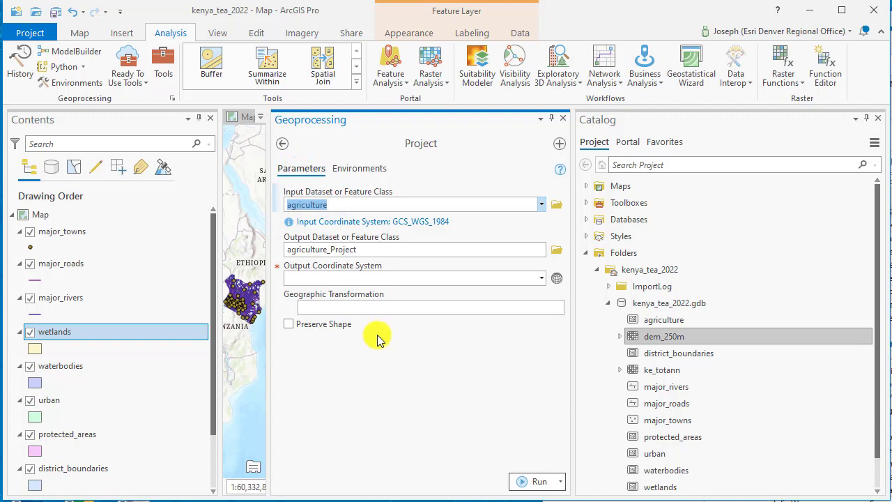
pyautogui.click(399, 250)
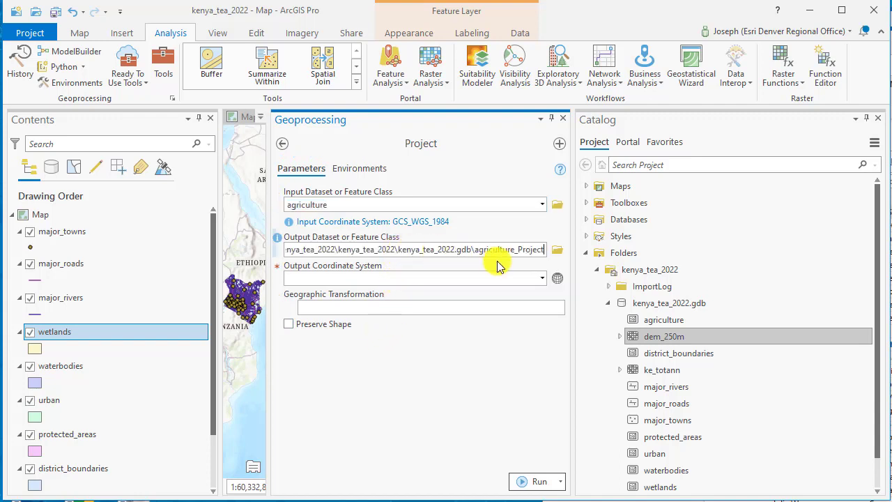
pyautogui.press('BackSpace')
pyautogui.press('BackSpace')
pyautogui.press('BackSpace')
pyautogui.press('BackSpace')
pyautogui.press('BackSpace')
pyautogui.press('BackSpace')
pyautogui.press('BackSpace')
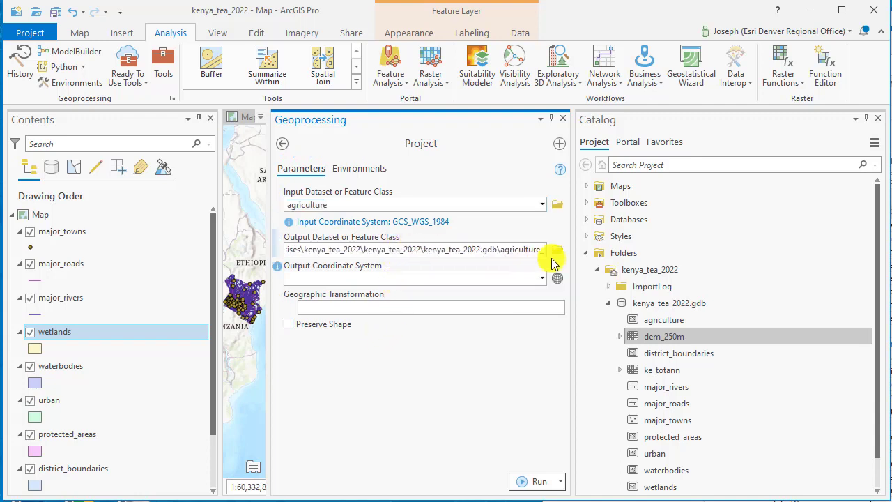
pyautogui.write('alb')
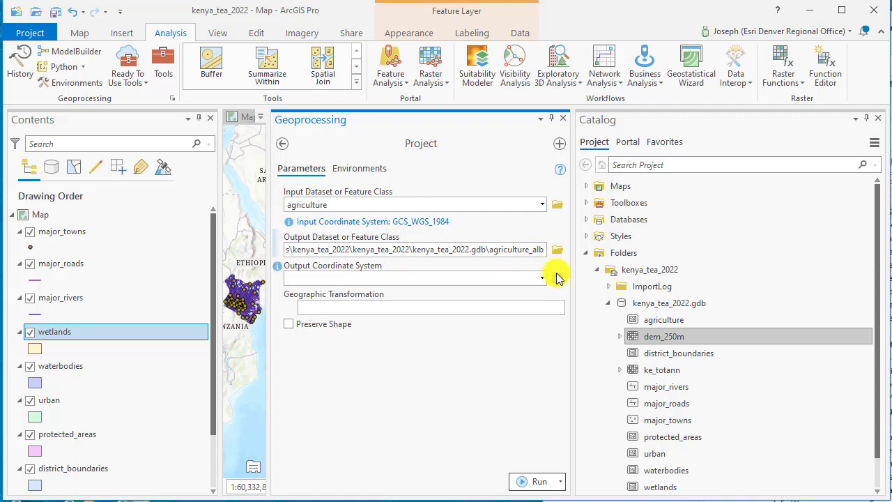
# Search the output coordinate systems for "africa" and expand the projected Continental group down to Africa
pyautogui.click(557, 280)
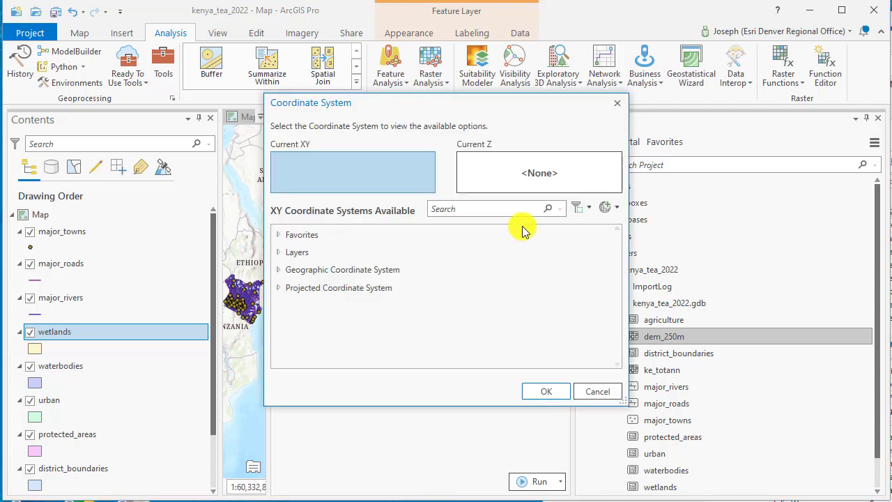
pyautogui.click(496, 209)
pyautogui.write('africa')
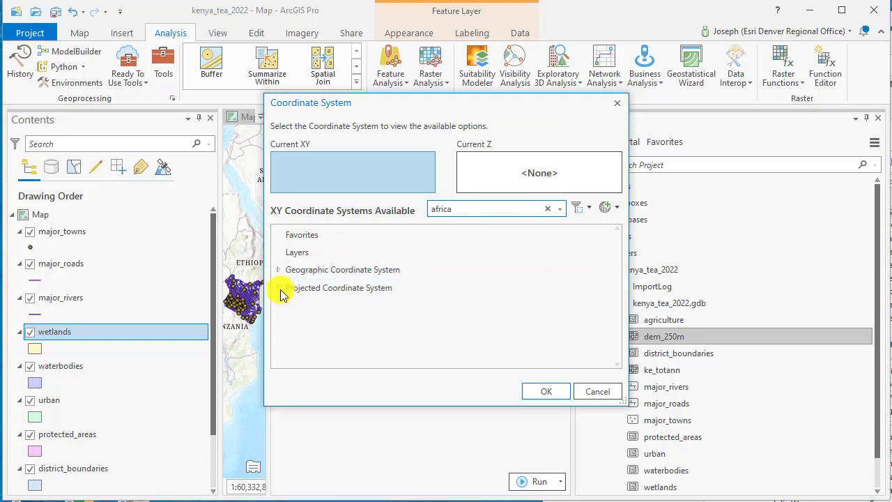
pyautogui.click(304, 287)
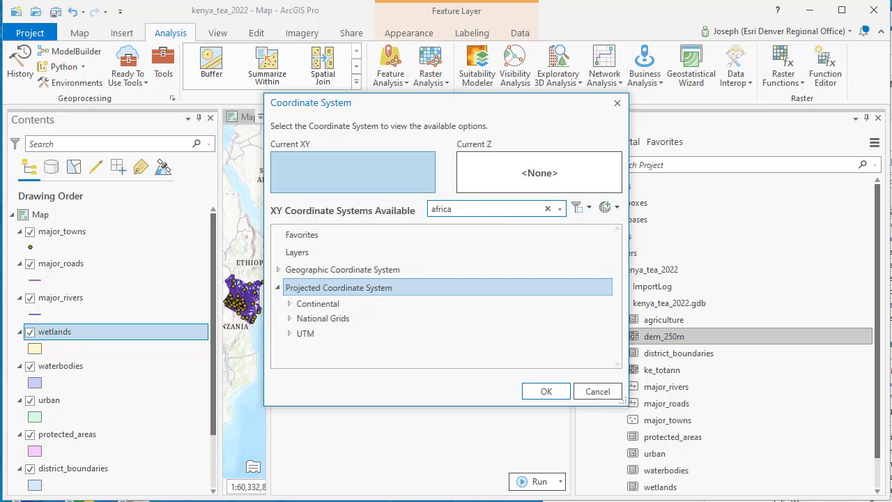
pyautogui.click(289, 304)
pyautogui.click(301, 318)
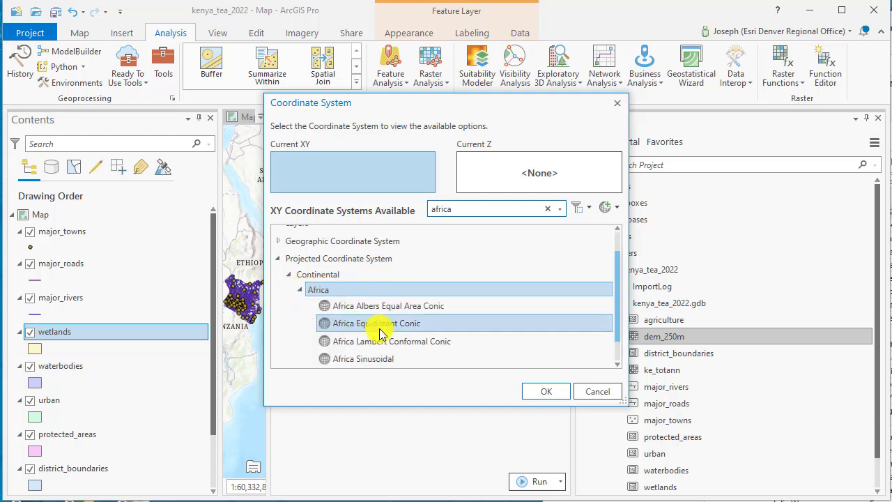
# Add Africa Albers Equal Area Conic to the favorites and accept it as the output coordinate system
pyautogui.click(385, 309)
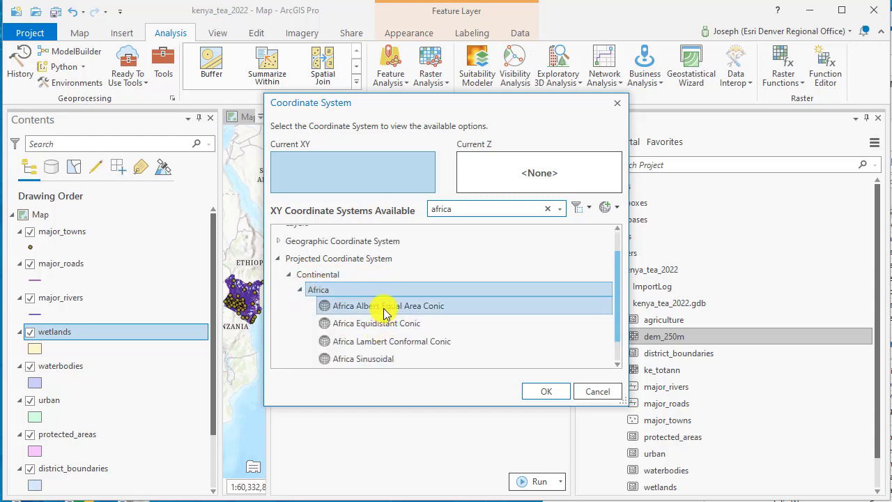
pyautogui.rightClick(474, 309)
pyautogui.click(491, 318)
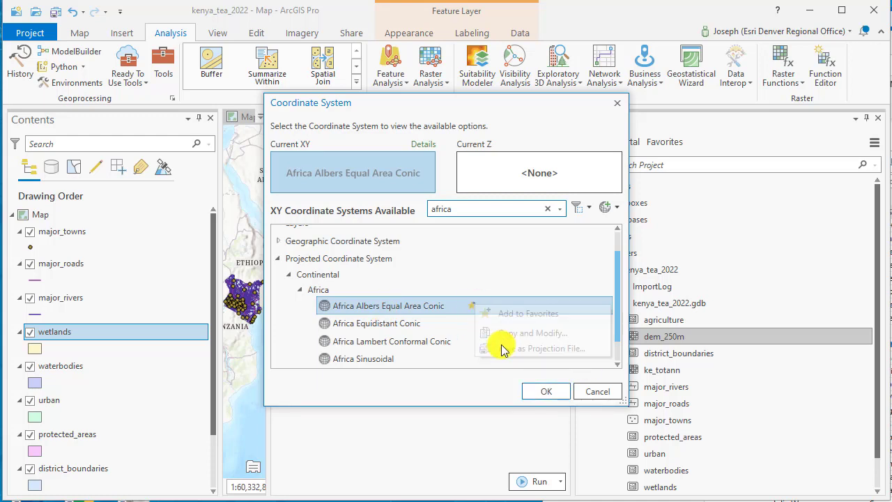
pyautogui.click(532, 390)
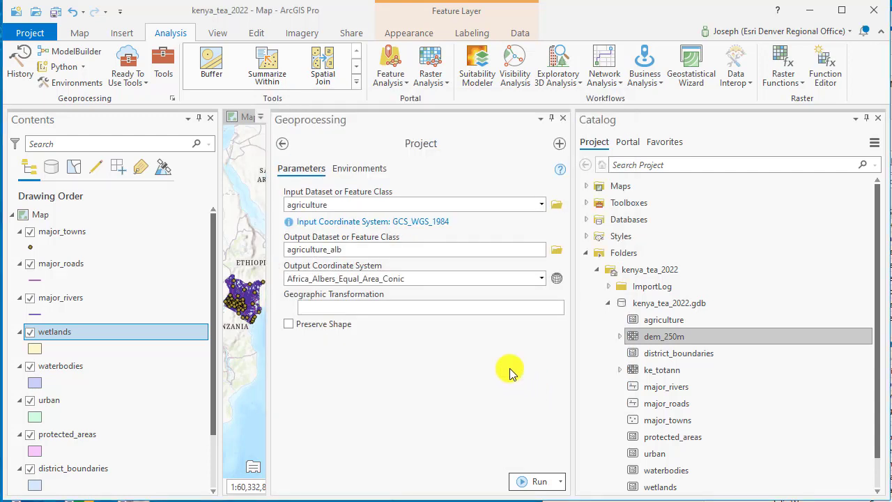
# Run the Project tool to produce agriculture_alb and close the geoprocessing tool
pyautogui.click(535, 481)
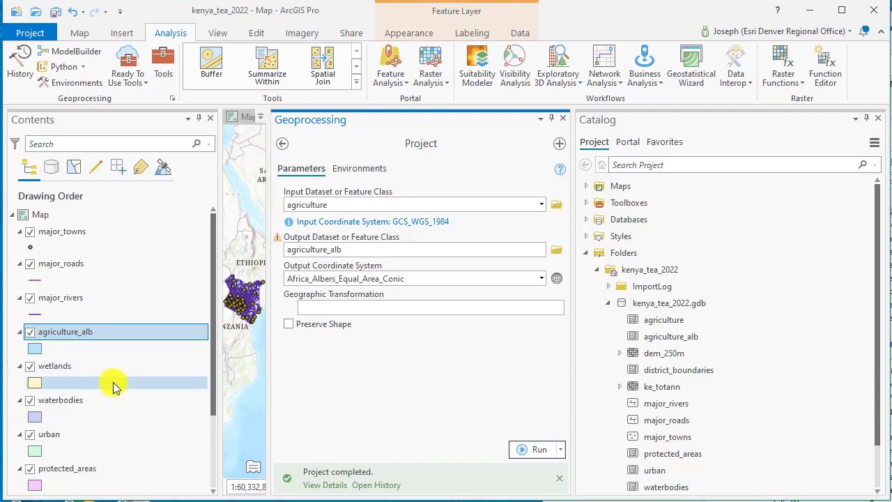
pyautogui.click(563, 118)
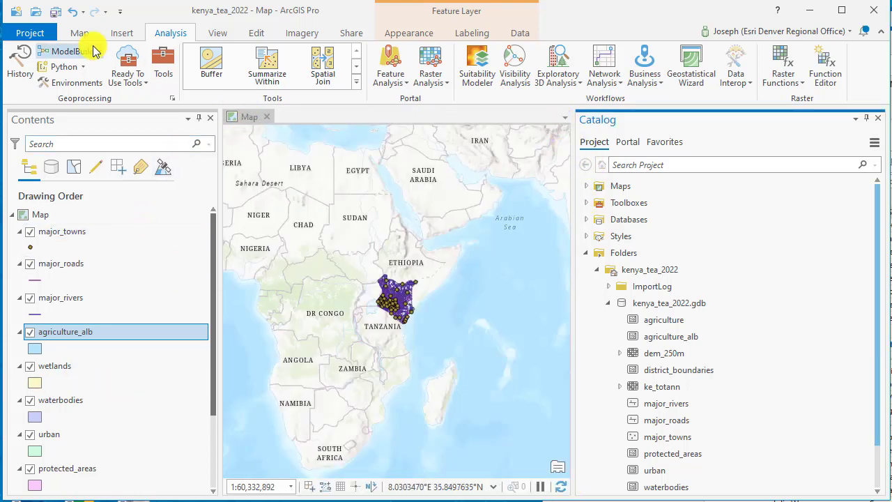
# Insert a new map into the project and widen the map view
pyautogui.click(120, 33)
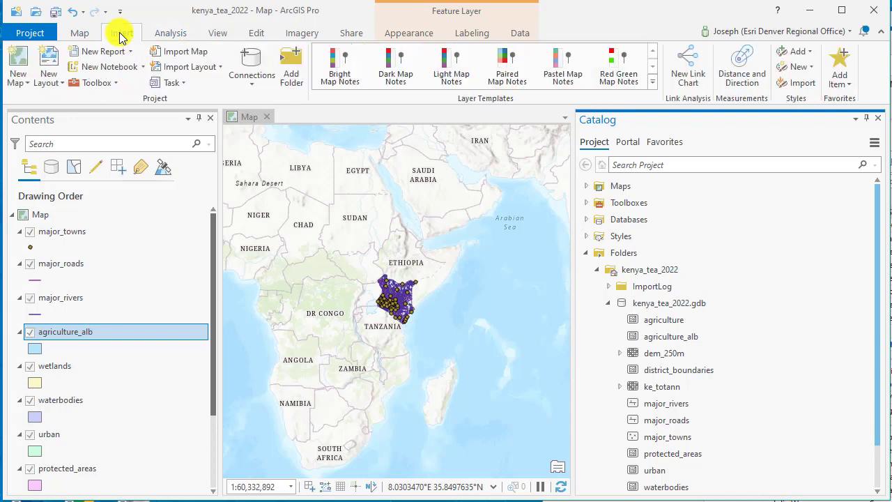
pyautogui.click(20, 80)
pyautogui.click(24, 105)
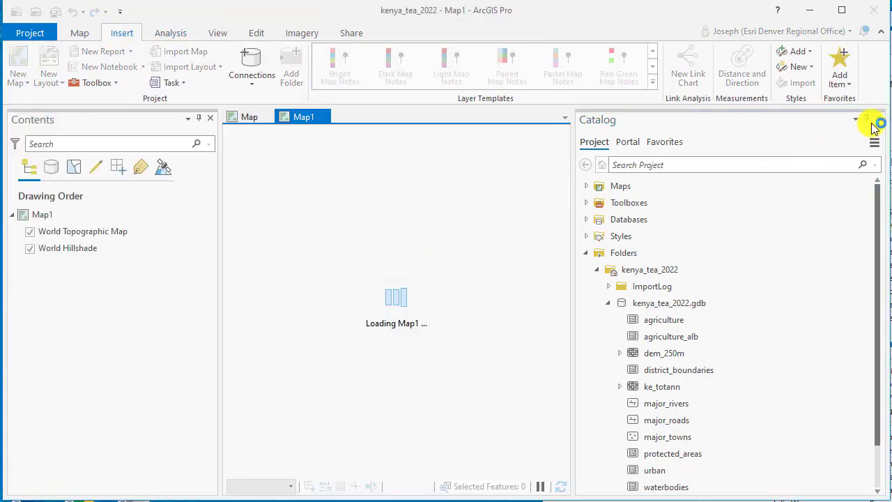
pyautogui.moveTo(574, 249); pyautogui.dragTo(719, 272)
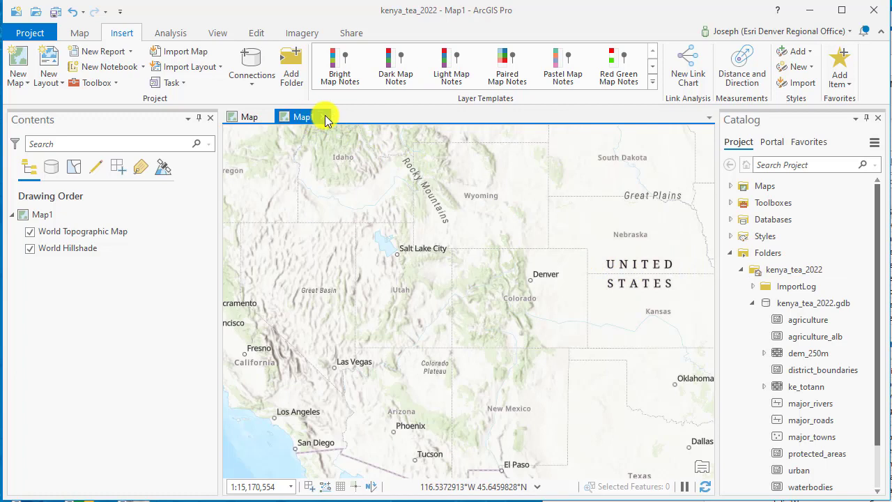
# Rename the new map Map_Alb in its map properties
pyautogui.rightClick(305, 120)
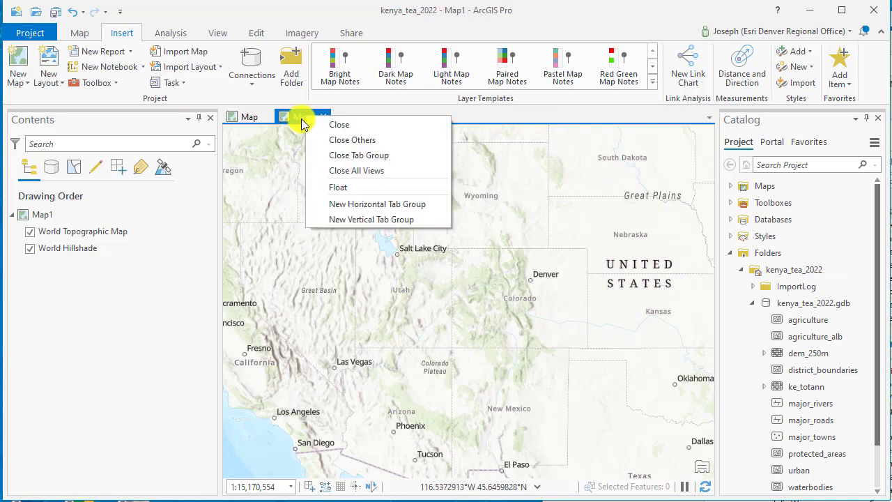
pyautogui.click(309, 120)
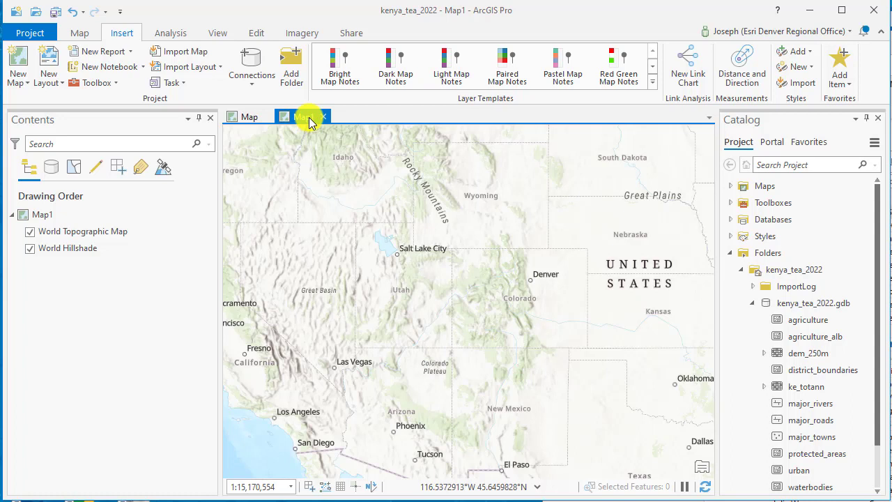
pyautogui.click(23, 214)
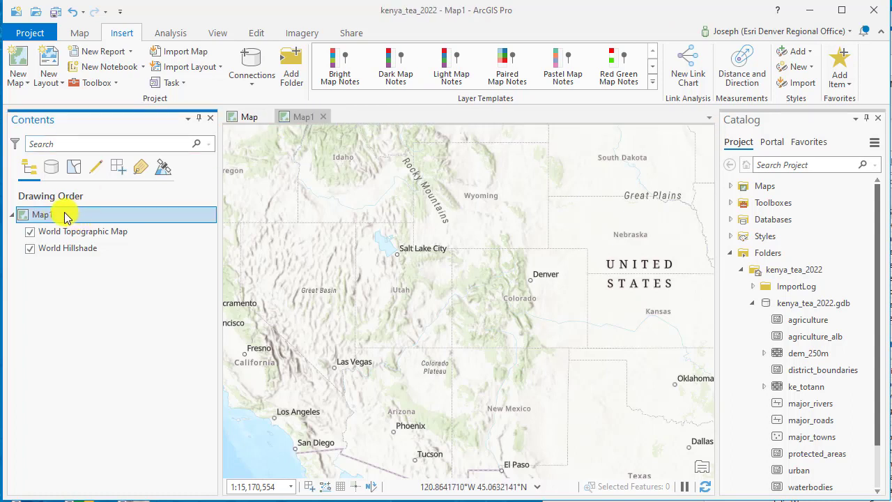
pyautogui.click(49, 216)
pyautogui.rightClick(46, 218)
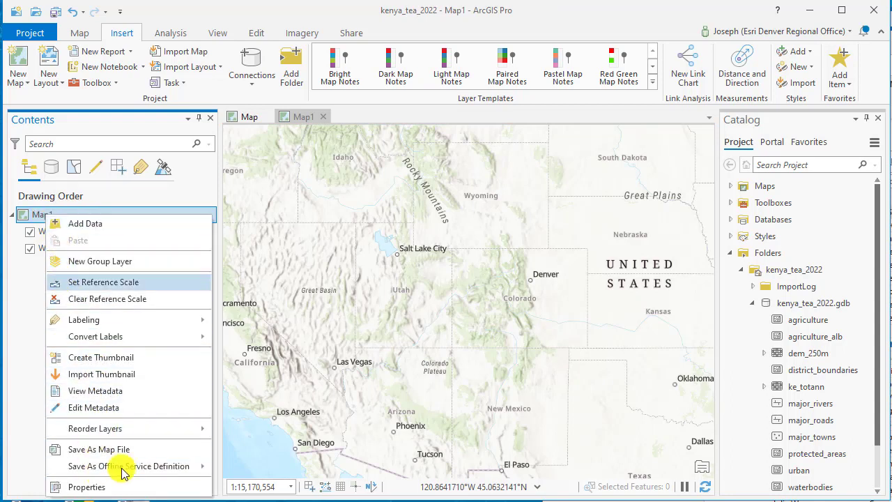
pyautogui.click(86, 486)
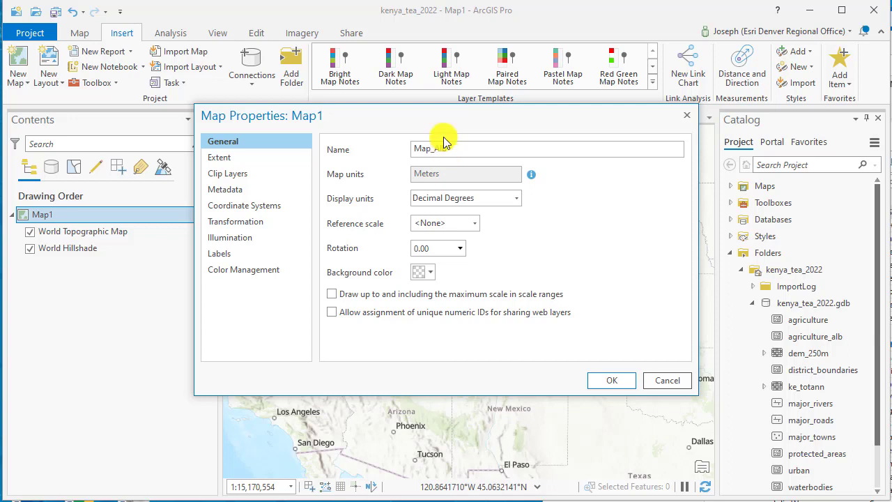
pyautogui.click(607, 379)
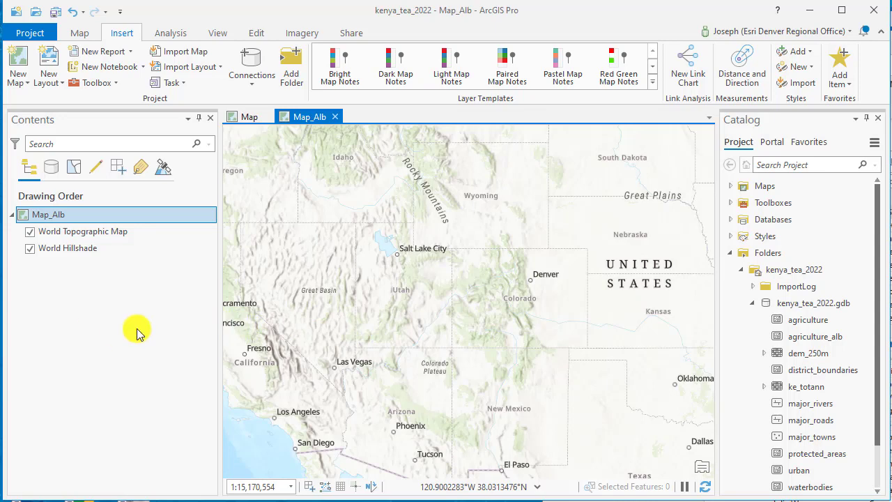
# Copy the agriculture_alb layer from Map and paste it into Map_Alb
pyautogui.click(246, 116)
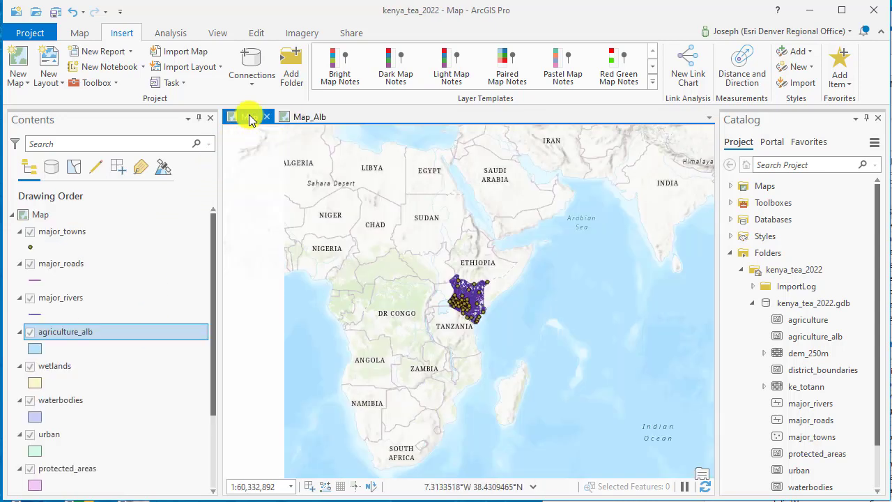
pyautogui.rightClick(95, 337)
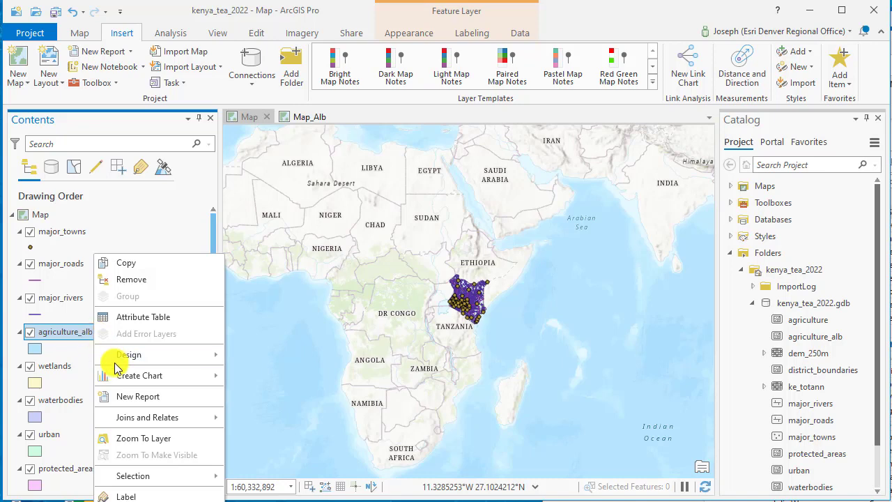
pyautogui.click(159, 262)
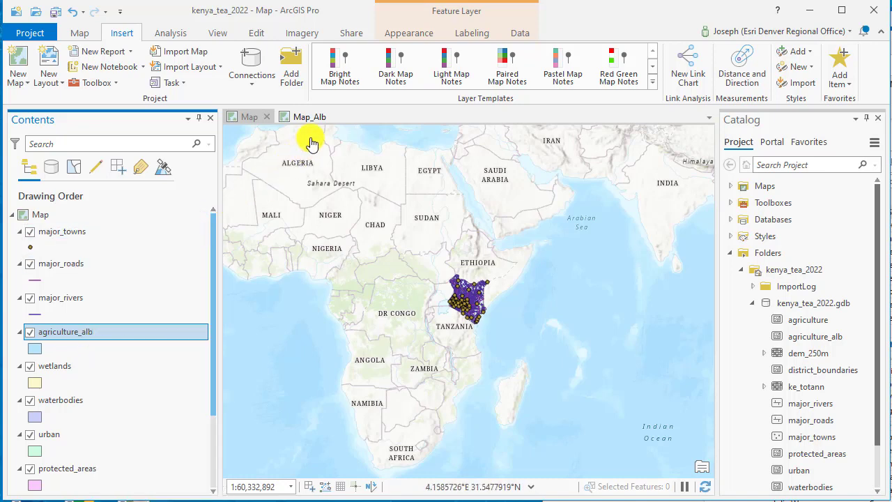
pyautogui.click(309, 117)
pyautogui.rightClick(327, 200)
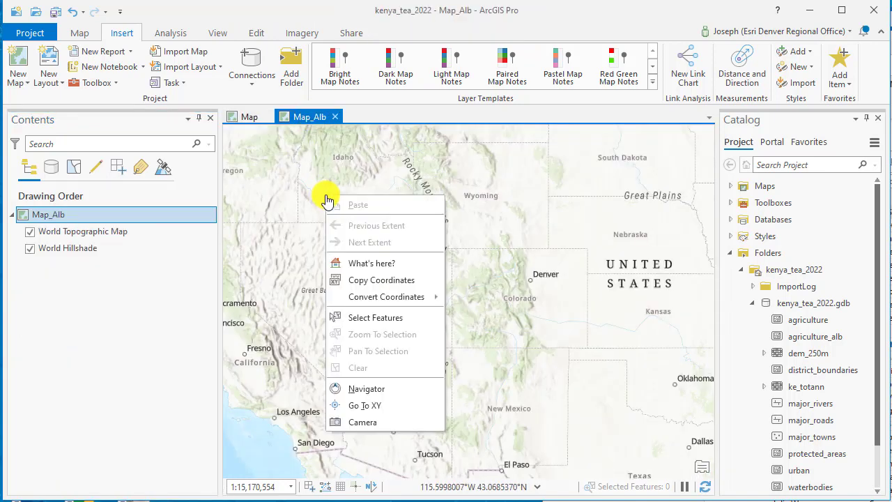
pyautogui.rightClick(123, 221)
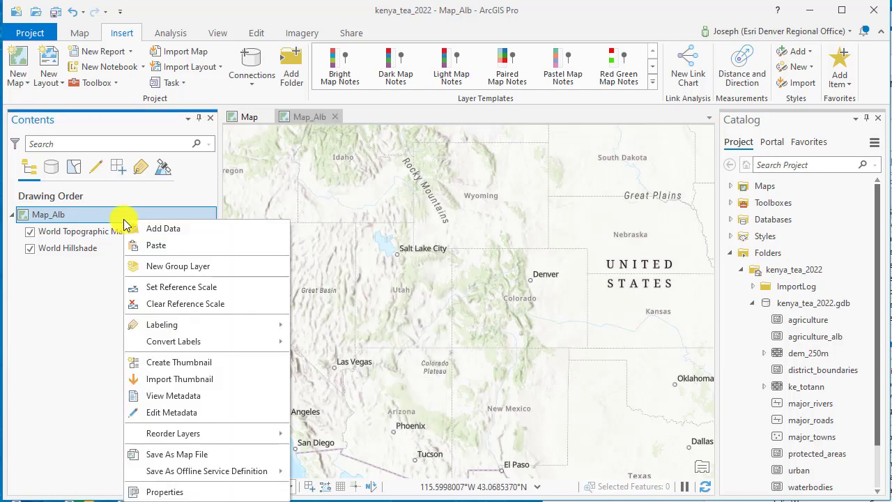
pyautogui.click(126, 245)
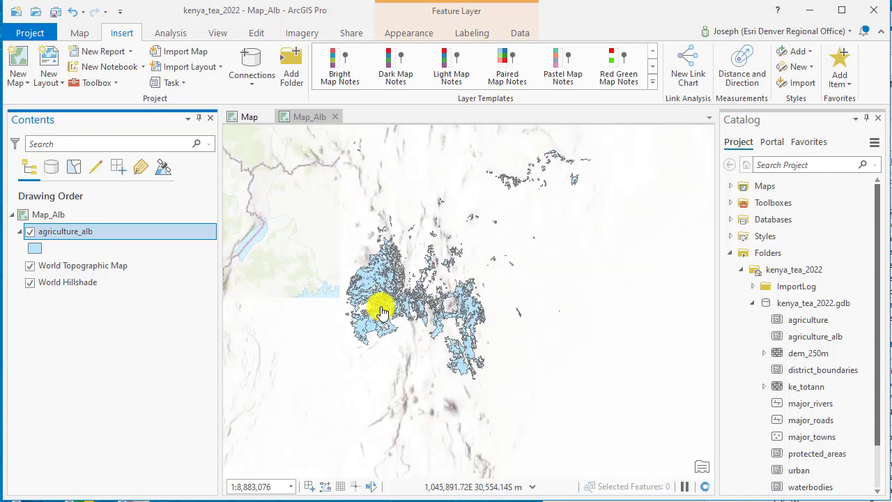
# Compare how the world and Kenya are drawn in Map_Alb and in Map, at both world and regional scale
pyautogui.scroll(-2, 382, 313)
pyautogui.scroll(-10, 382, 313)
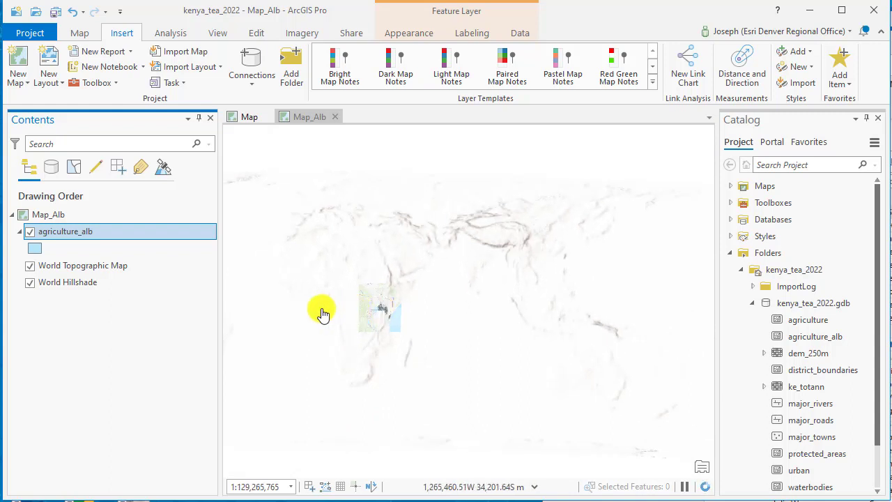
pyautogui.moveTo(346, 318); pyautogui.dragTo(408, 342)
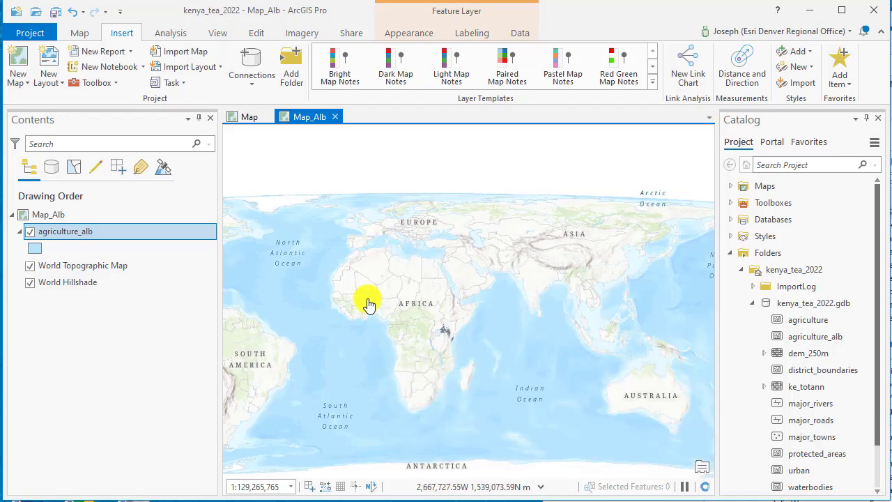
pyautogui.click(245, 117)
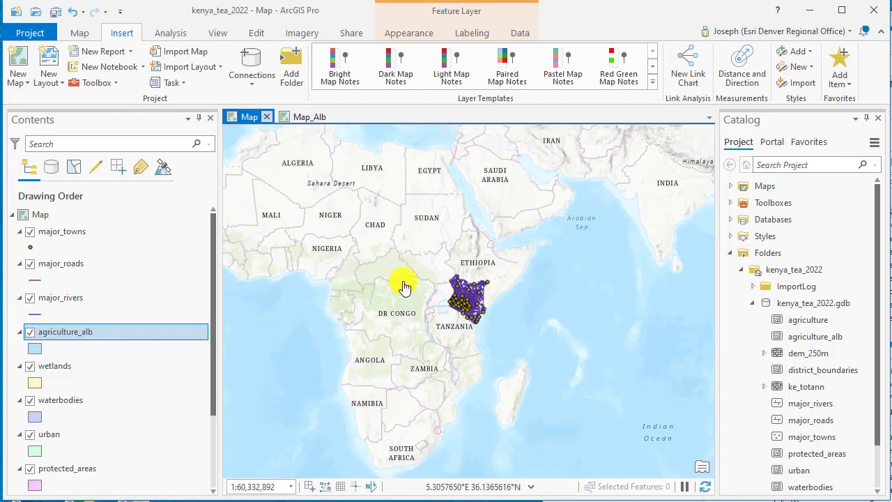
pyautogui.scroll(-3, 404, 288)
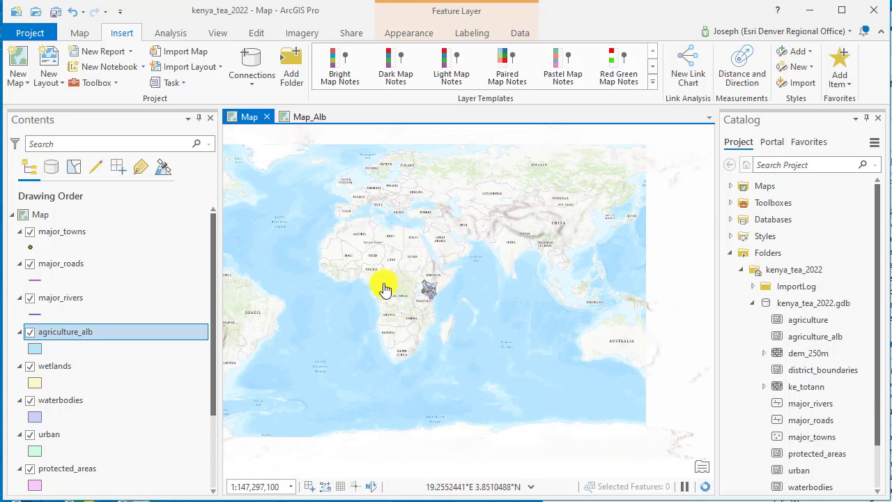
pyautogui.moveTo(385, 289); pyautogui.dragTo(464, 329)
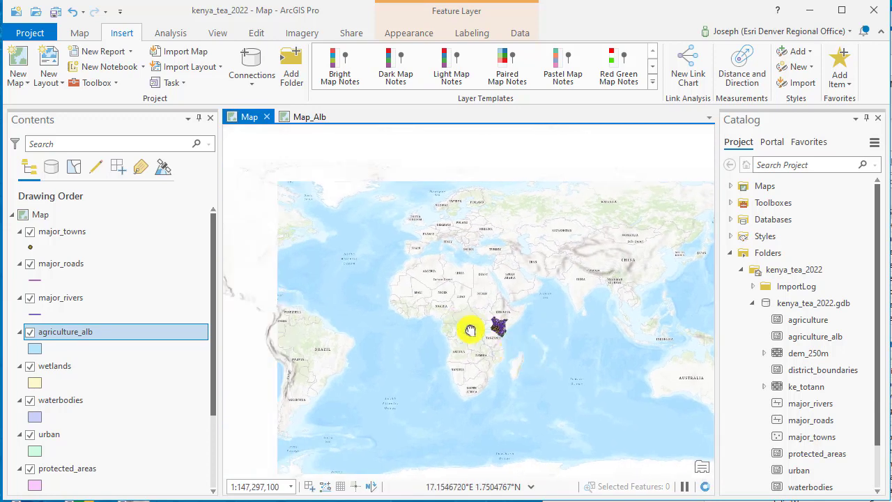
pyautogui.click(297, 120)
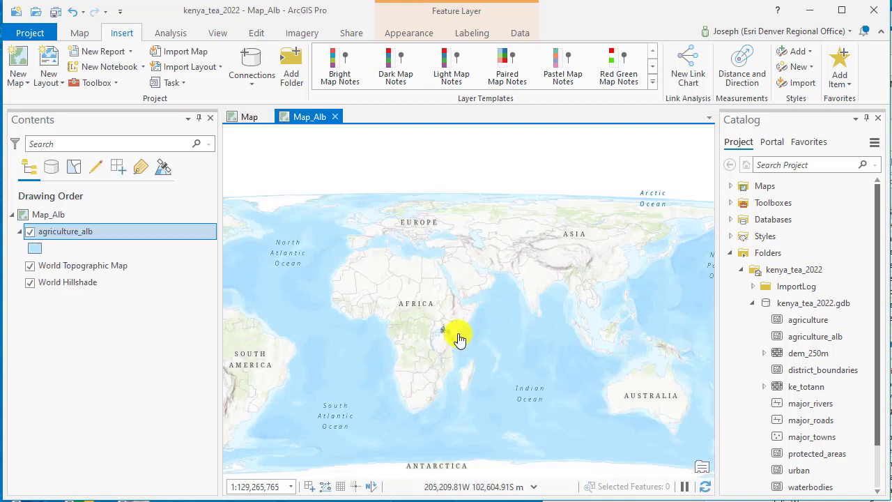
pyautogui.scroll(5, 460, 338)
pyautogui.moveTo(398, 332); pyautogui.dragTo(673, 382)
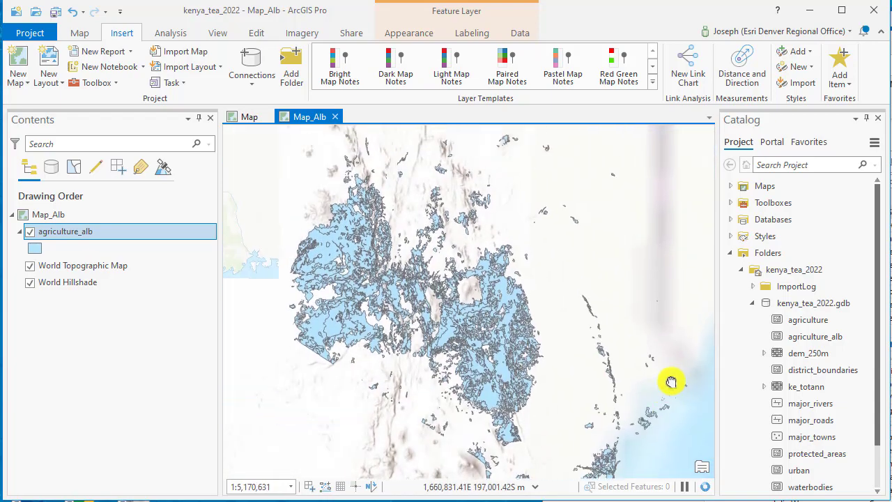
pyautogui.click(251, 117)
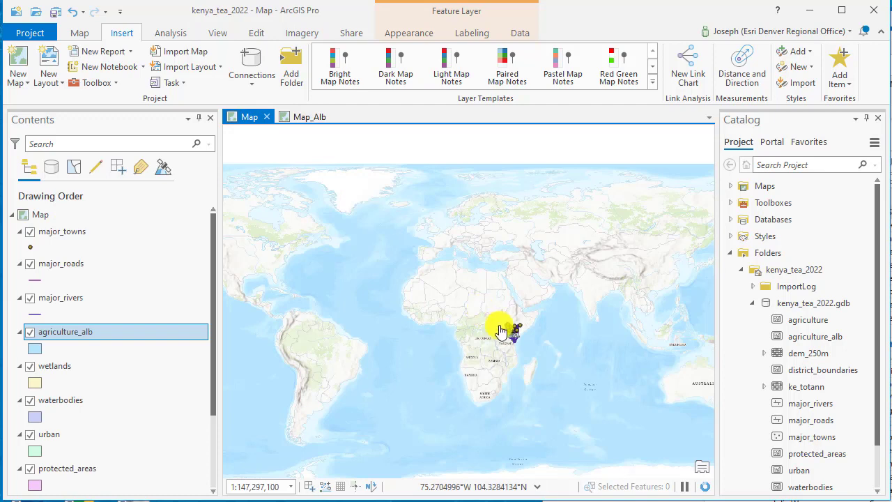
pyautogui.scroll(2, 508, 331)
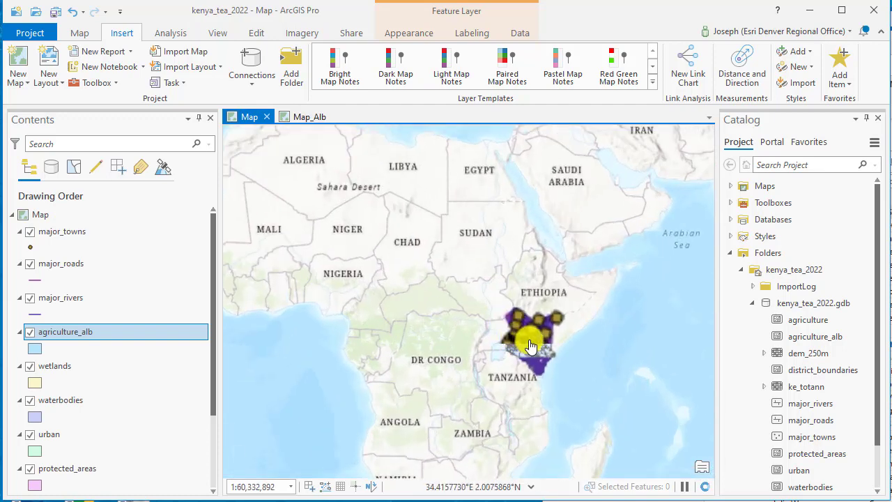
pyautogui.scroll(1, 529, 345)
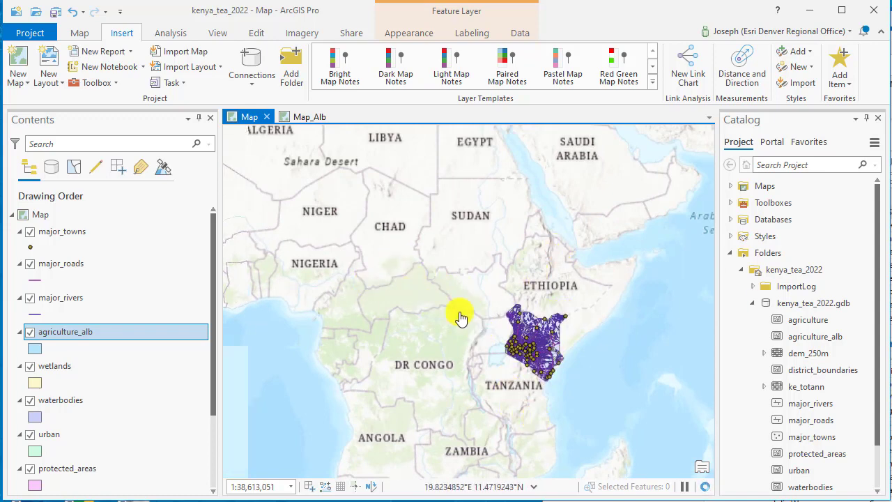
pyautogui.click(307, 118)
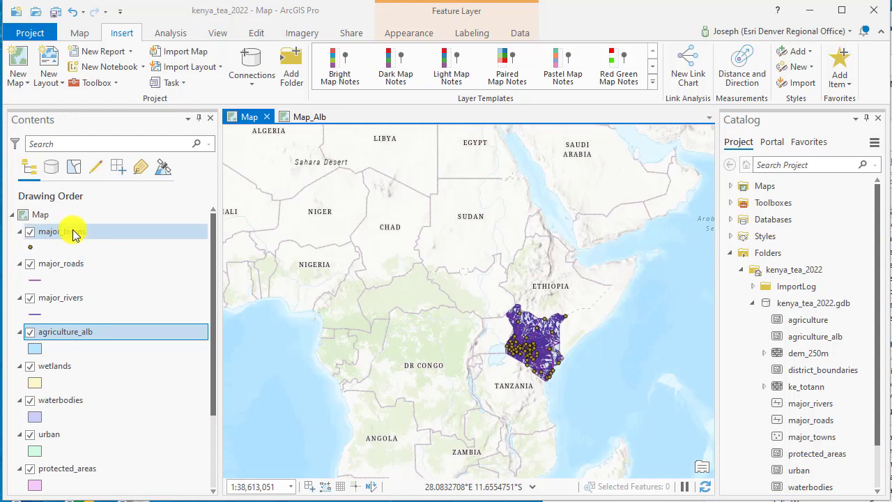
# Select the major_towns layer in Map and check which layers Map_Alb already holds
pyautogui.click(62, 231)
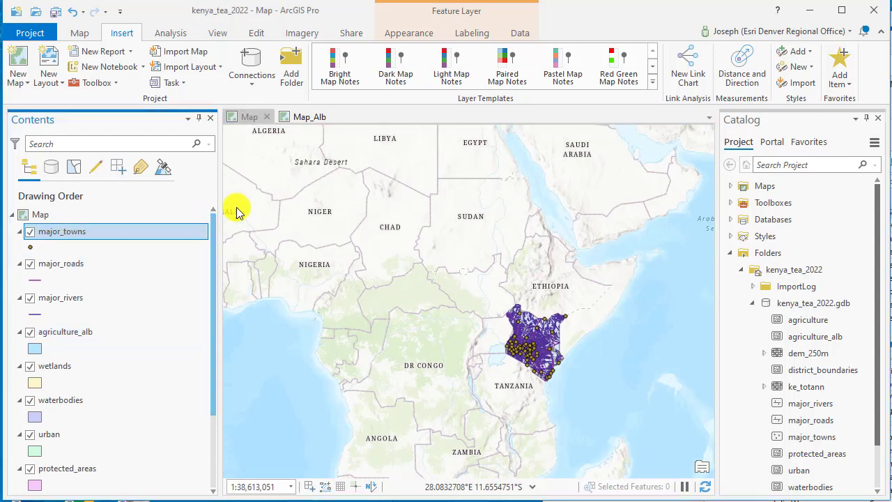
pyautogui.click(311, 116)
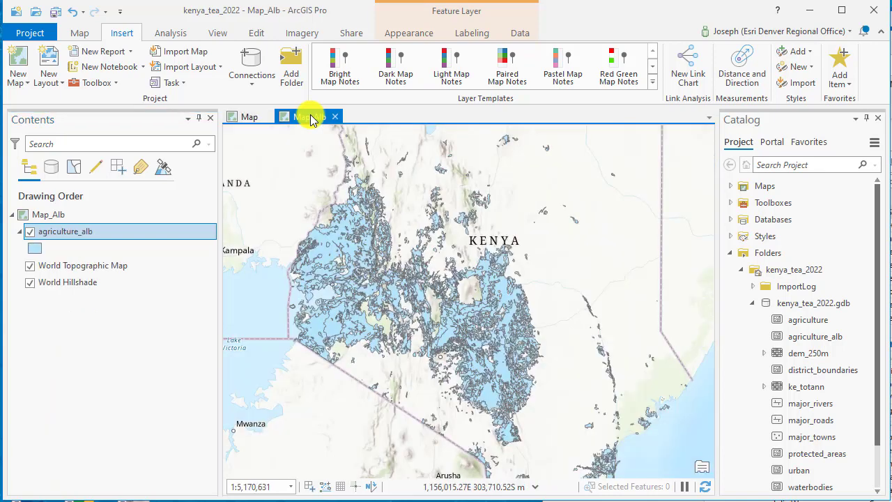
pyautogui.click(255, 123)
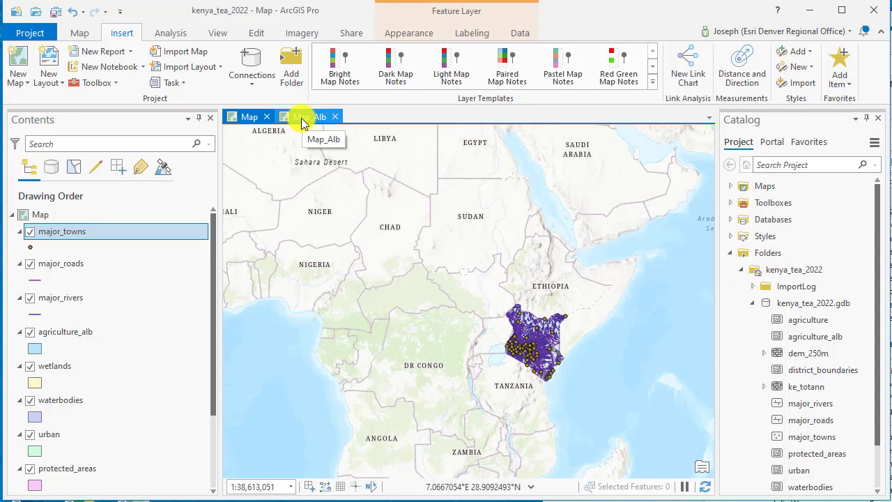
pyautogui.moveTo(119, 237); pyautogui.dragTo(310, 116)
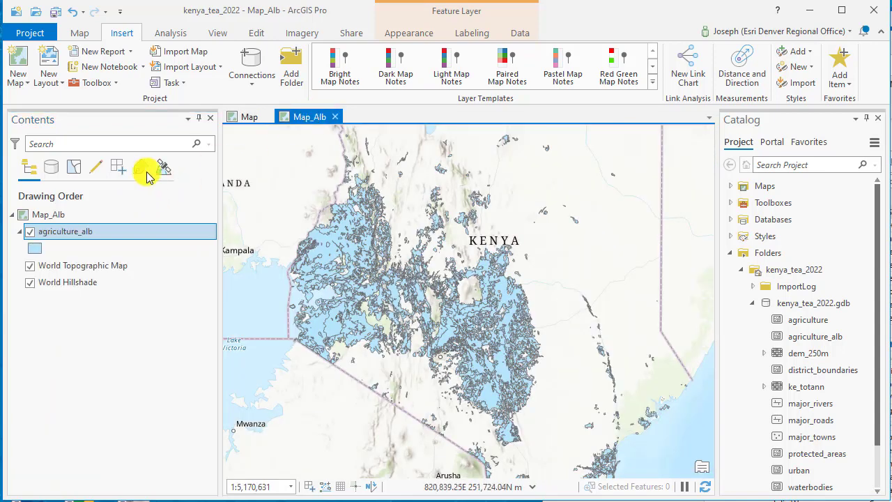
pyautogui.click(244, 121)
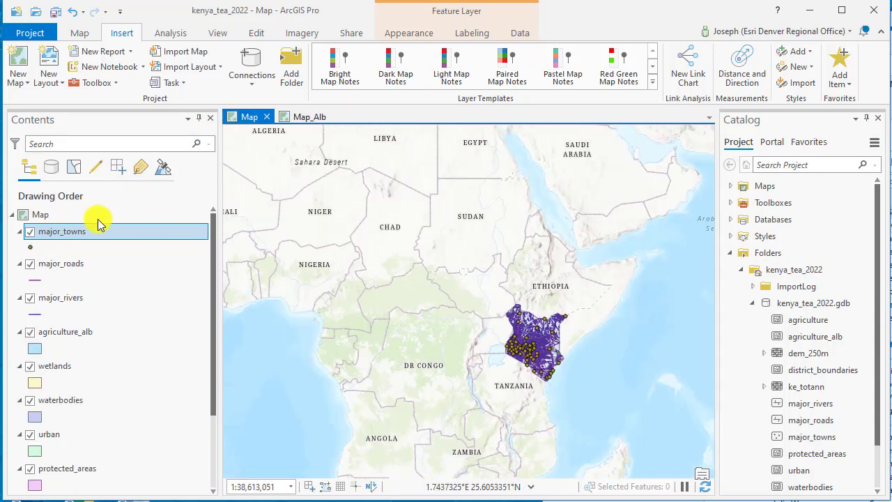
# Add major_roads, major_rivers, wetlands, waterbodies, urban, protected_areas and district_boundaries to the layer selection in Map
pyautogui.keyDown('ctrl'); pyautogui.click(73, 270); pyautogui.keyUp('ctrl')
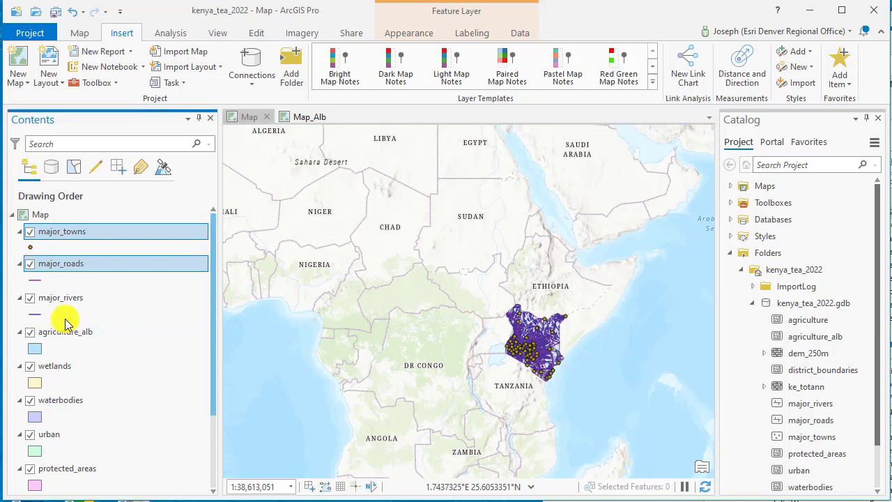
pyautogui.keyDown('ctrl'); pyautogui.click(64, 301); pyautogui.keyUp('ctrl')
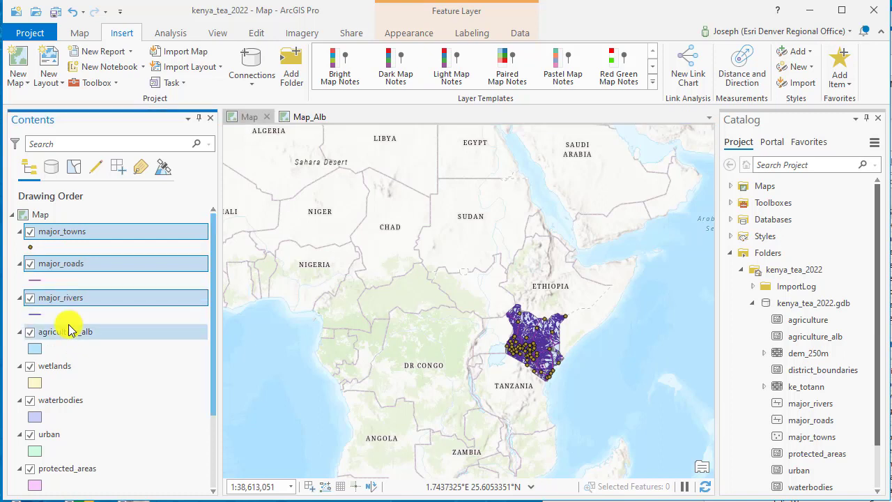
pyautogui.keyDown('ctrl'); pyautogui.click(72, 369); pyautogui.keyUp('ctrl')
pyautogui.keyDown('ctrl'); pyautogui.click(93, 400); pyautogui.keyUp('ctrl')
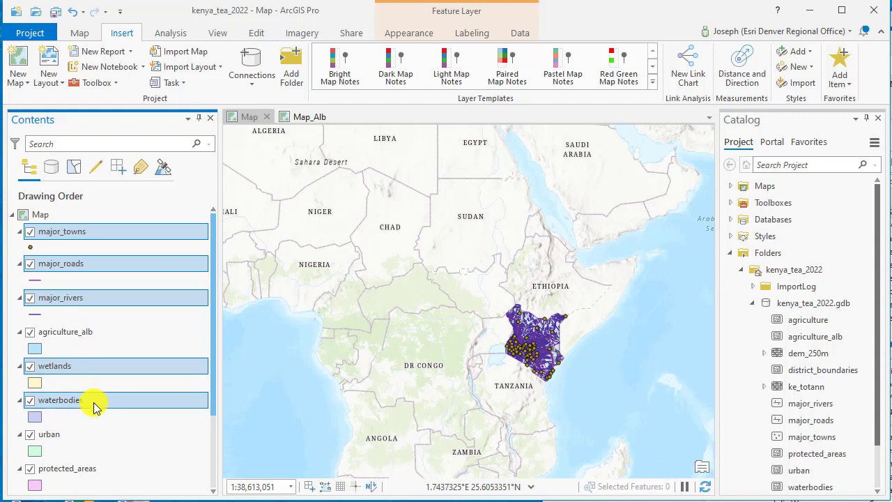
pyautogui.keyDown('ctrl'); pyautogui.click(95, 435); pyautogui.keyUp('ctrl')
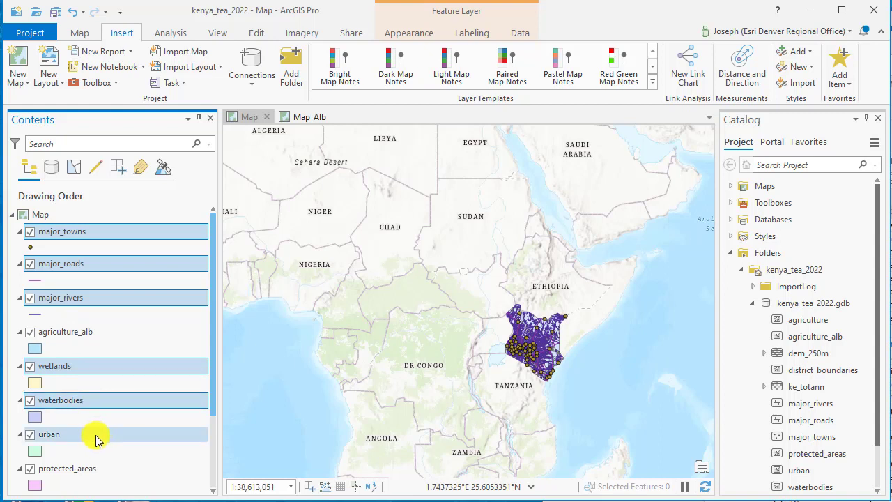
pyautogui.scroll(-1, 96, 435)
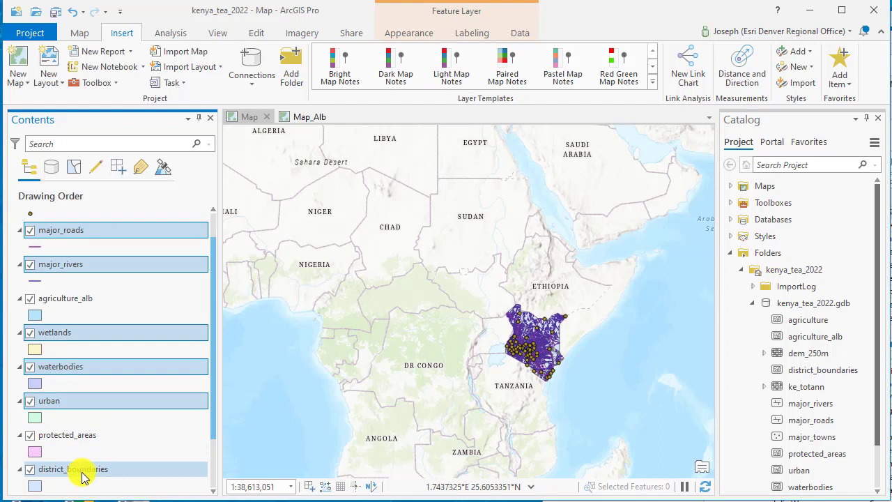
pyautogui.keyDown('ctrl'); pyautogui.click(85, 435); pyautogui.keyUp('ctrl')
pyautogui.keyDown('ctrl'); pyautogui.click(101, 471); pyautogui.keyUp('ctrl')
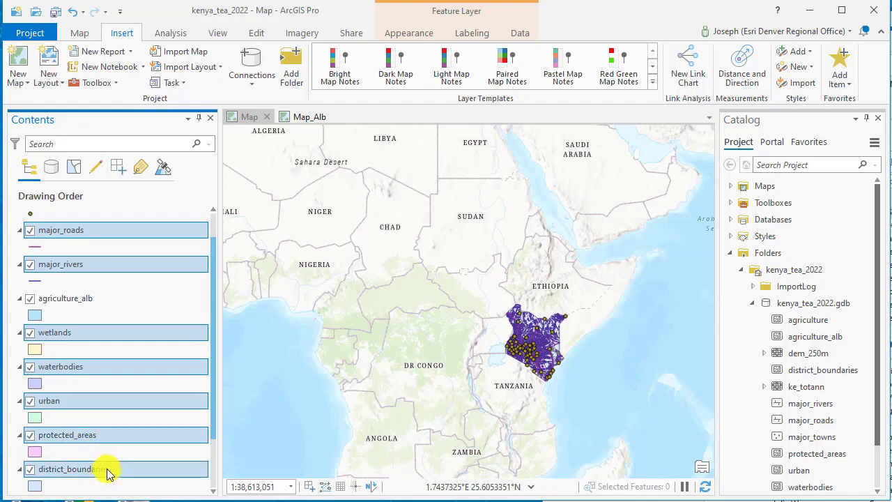
pyautogui.scroll(-2, 101, 472)
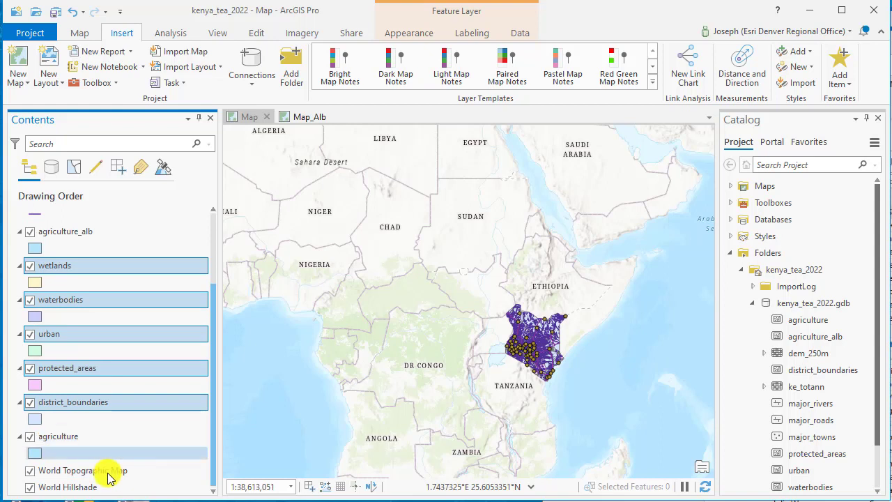
pyautogui.scroll(3, 103, 464)
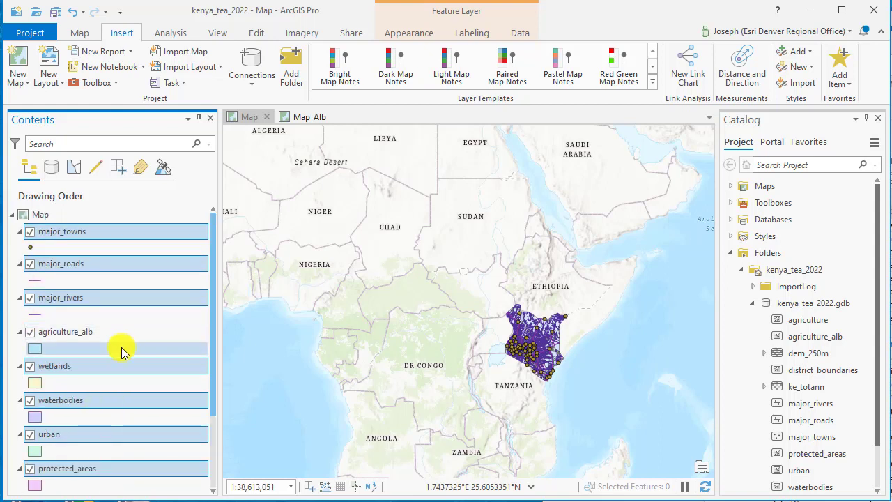
pyautogui.scroll(-3, 118, 350)
pyautogui.scroll(3, 122, 354)
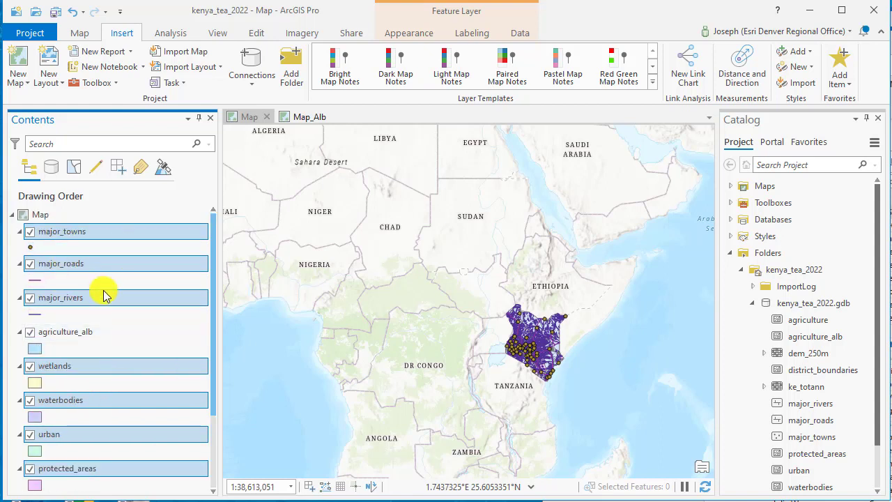
# Copy the selected layers from Map and paste them into Map_Alb
pyautogui.rightClick(103, 233)
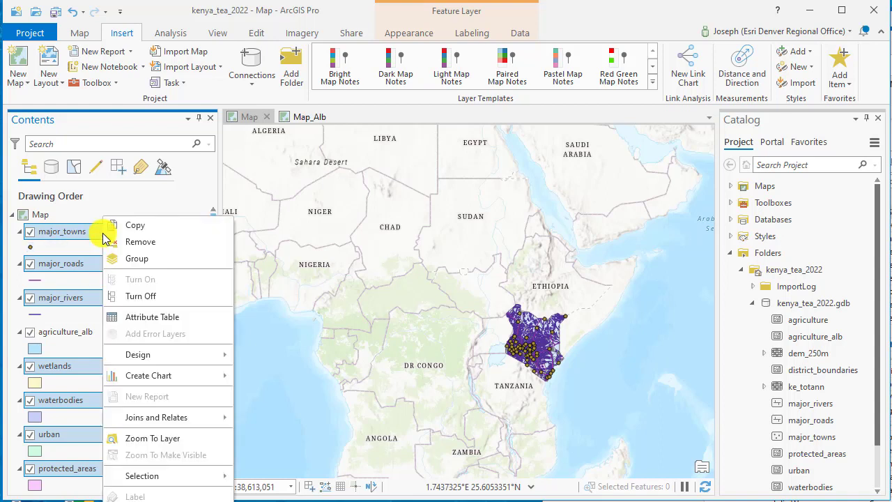
pyautogui.click(137, 232)
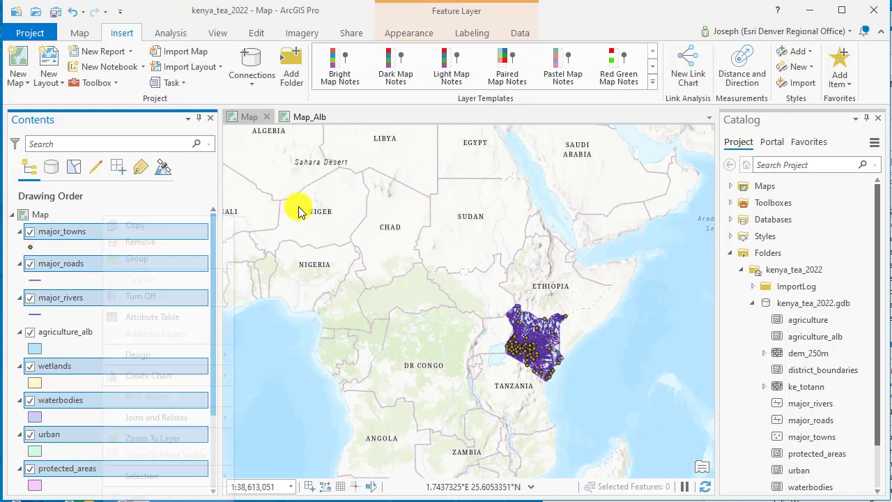
pyautogui.click(311, 116)
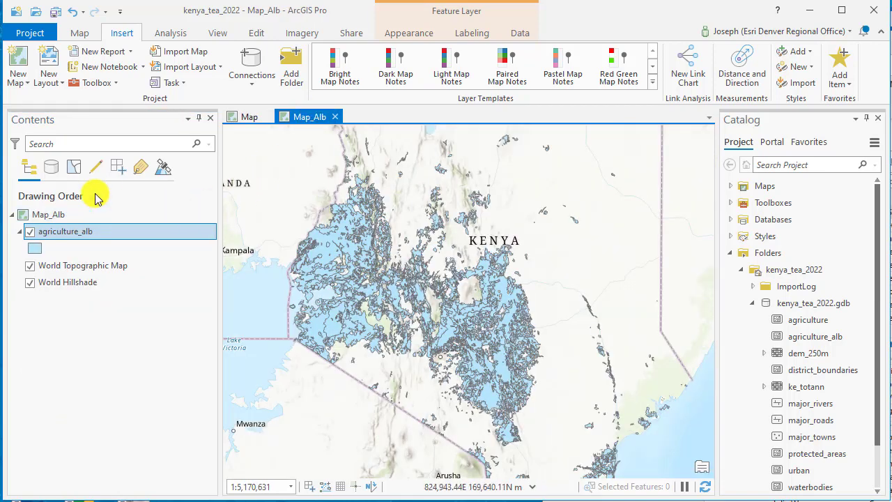
pyautogui.click(55, 217)
pyautogui.rightClick(55, 217)
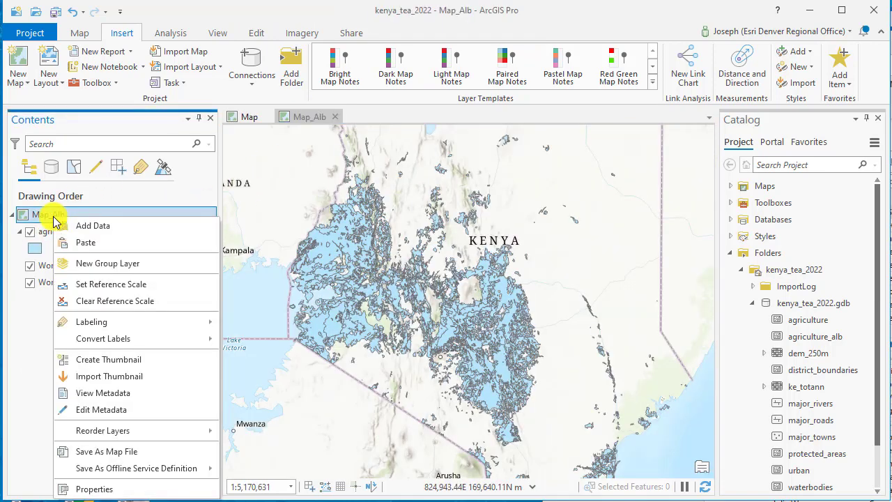
pyautogui.click(87, 244)
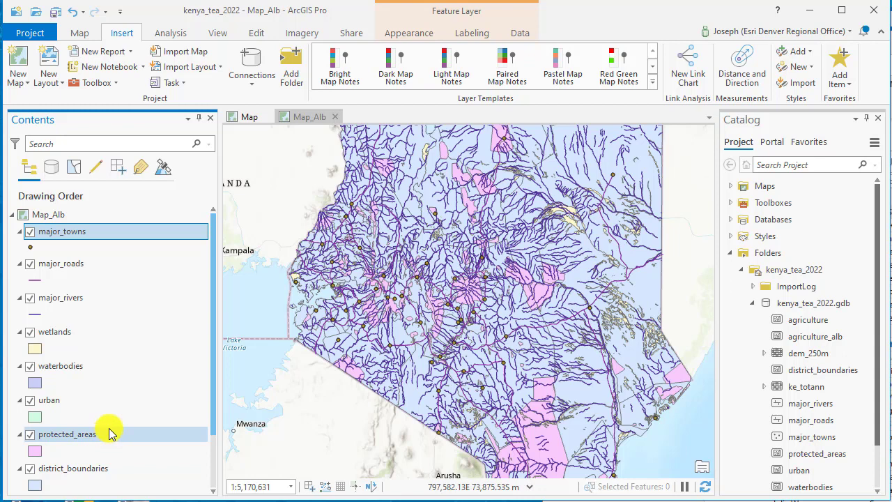
# Review the layer list in Map_Alb and view the full extents of the wetlands and major_rivers layers
pyautogui.scroll(-2, 145, 451)
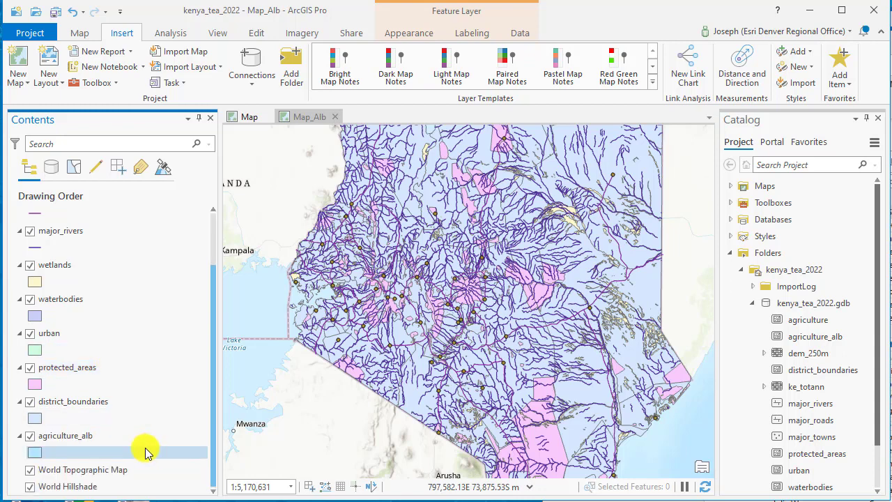
pyautogui.scroll(2, 145, 451)
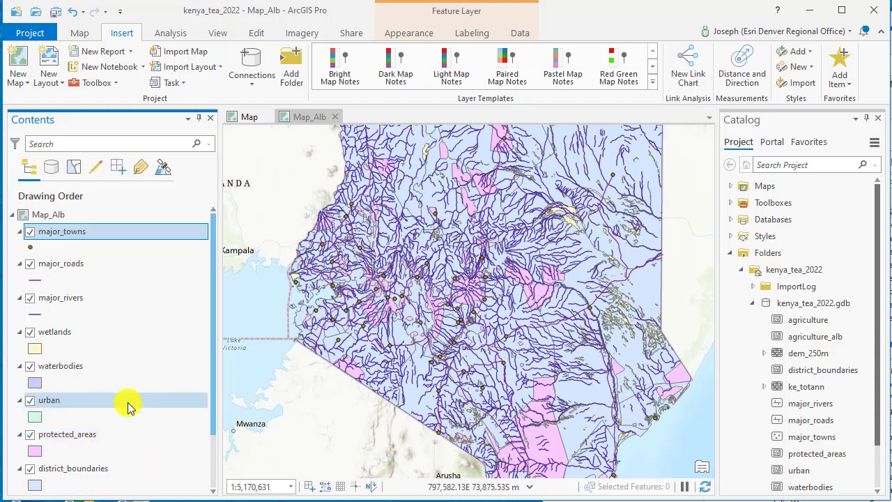
pyautogui.click(75, 369)
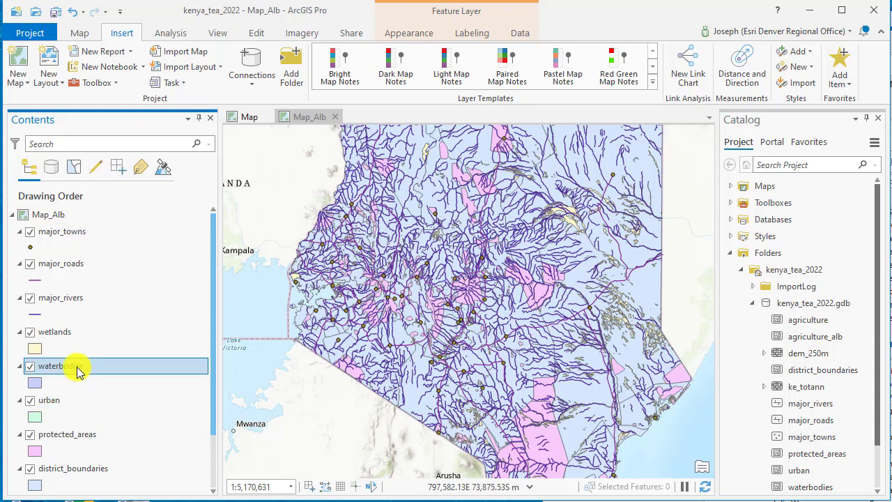
pyautogui.rightClick(64, 337)
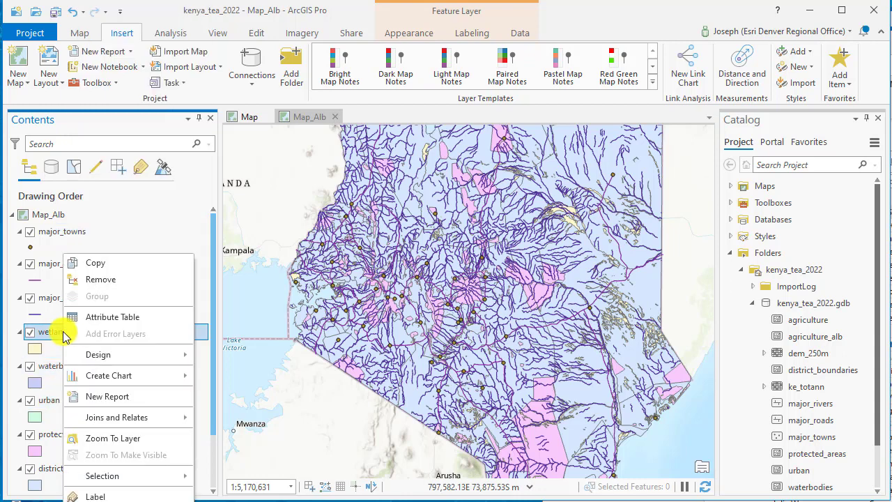
pyautogui.click(128, 440)
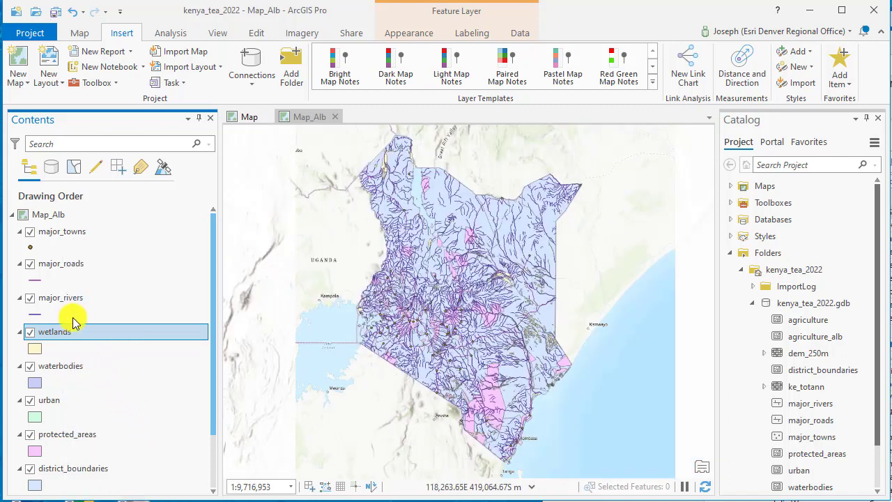
pyautogui.click(61, 308)
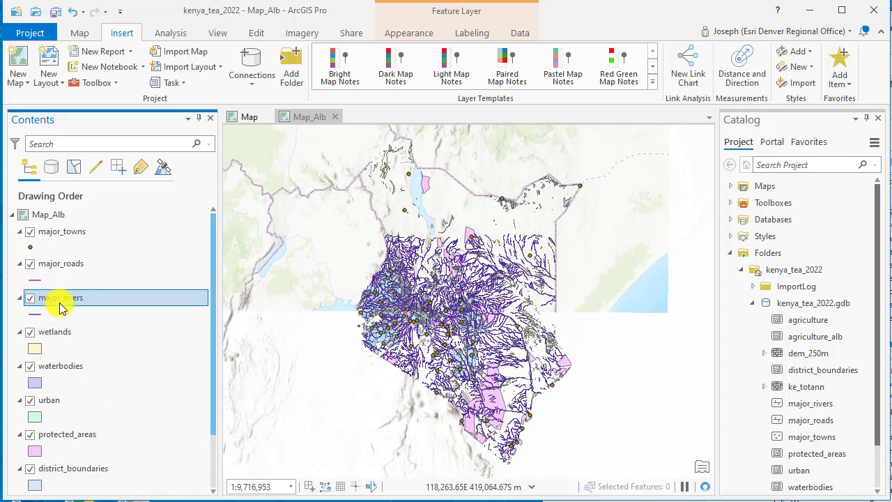
pyautogui.rightClick(61, 309)
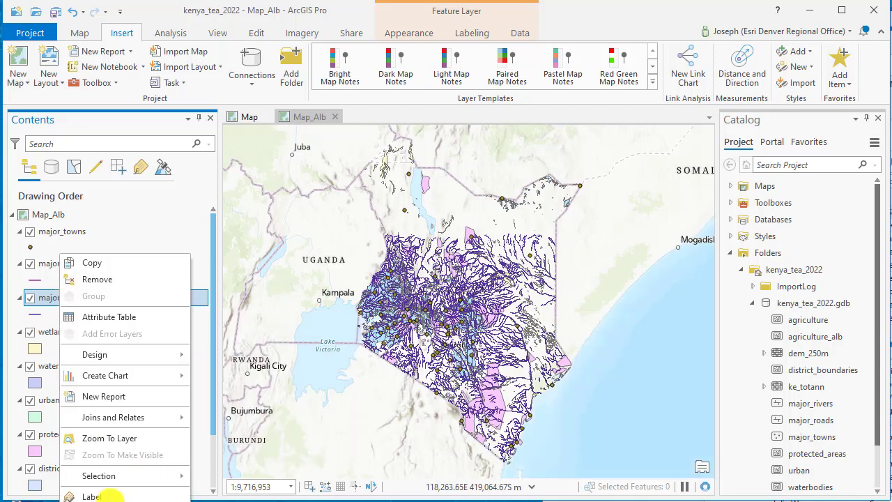
pyautogui.click(109, 444)
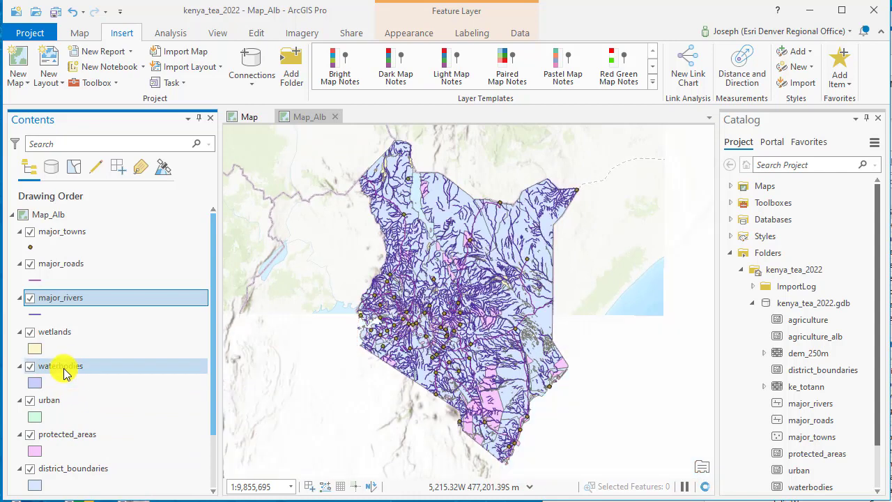
# Zoom to the waterbodies layer in Map_Alb and examine its location relative to the surrounding map at smaller scales
pyautogui.click(64, 368)
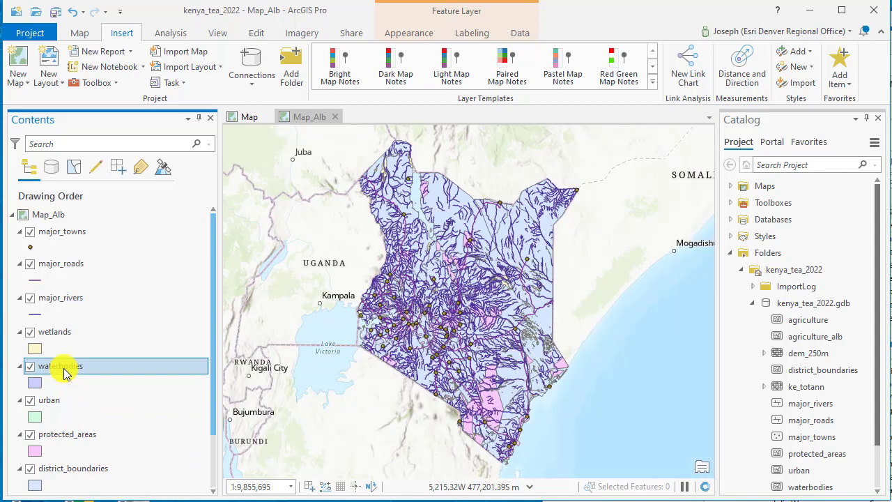
pyautogui.rightClick(63, 368)
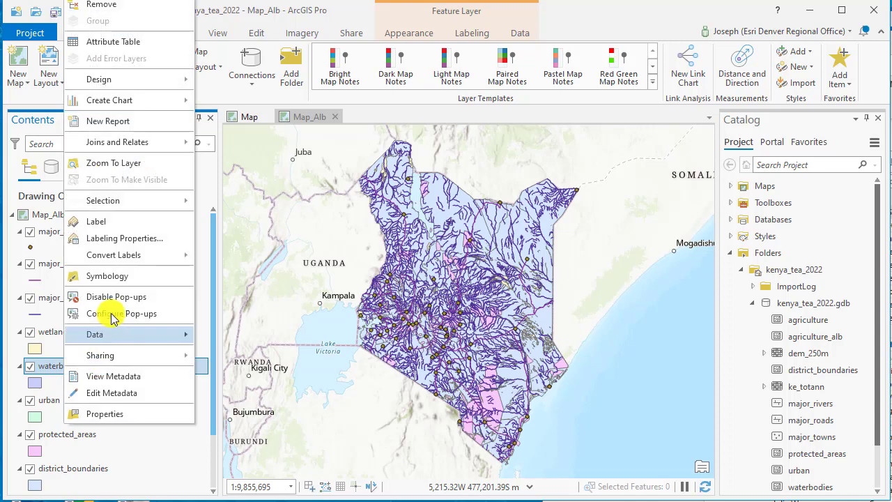
pyautogui.click(102, 166)
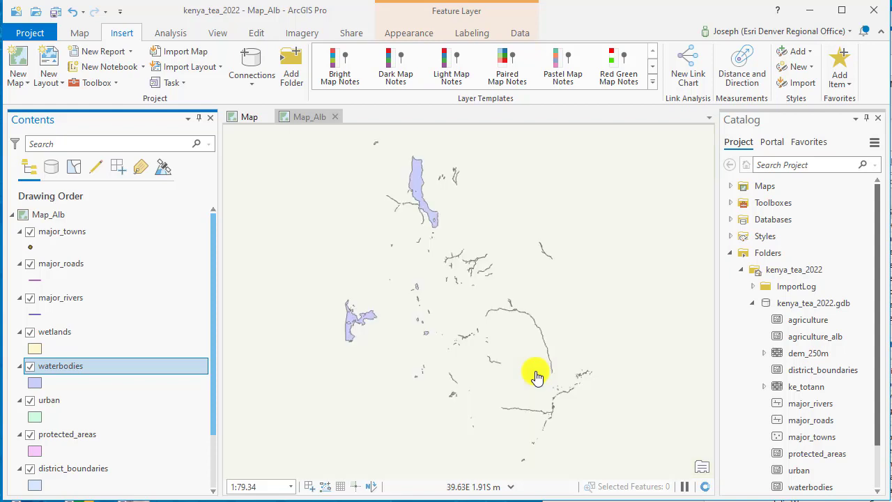
pyautogui.scroll(-5, 537, 376)
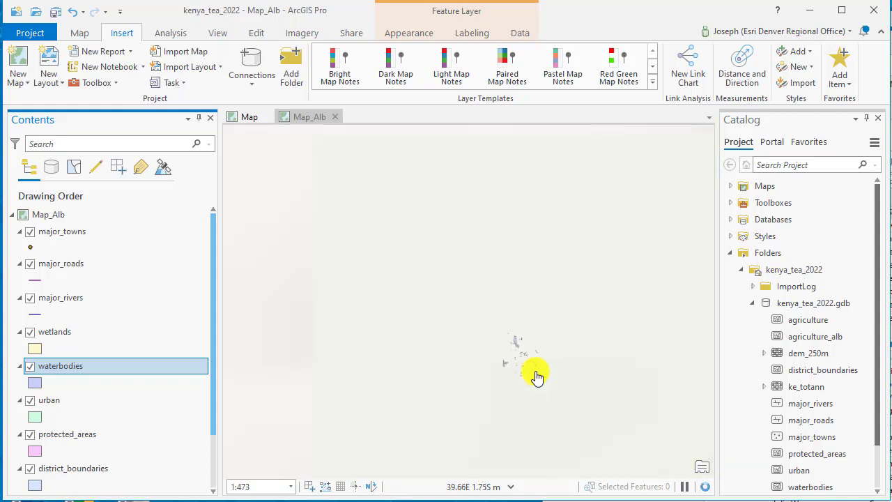
pyautogui.scroll(-3, 537, 377)
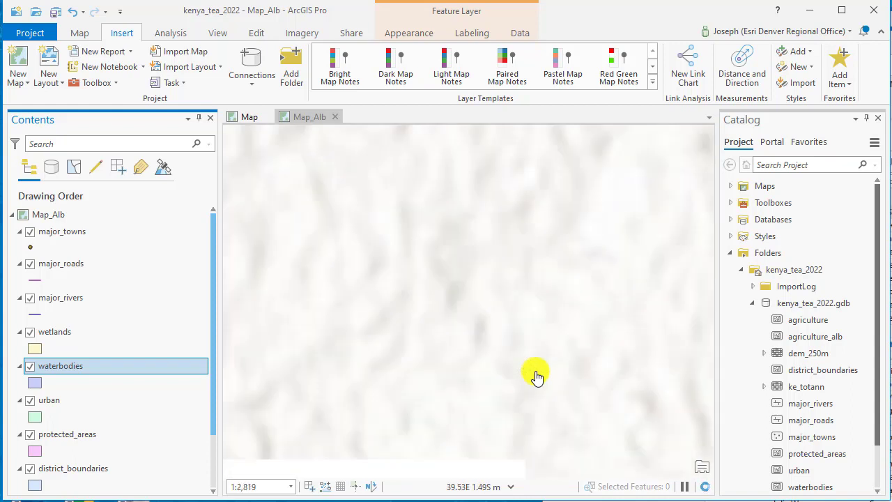
pyautogui.scroll(-4, 536, 376)
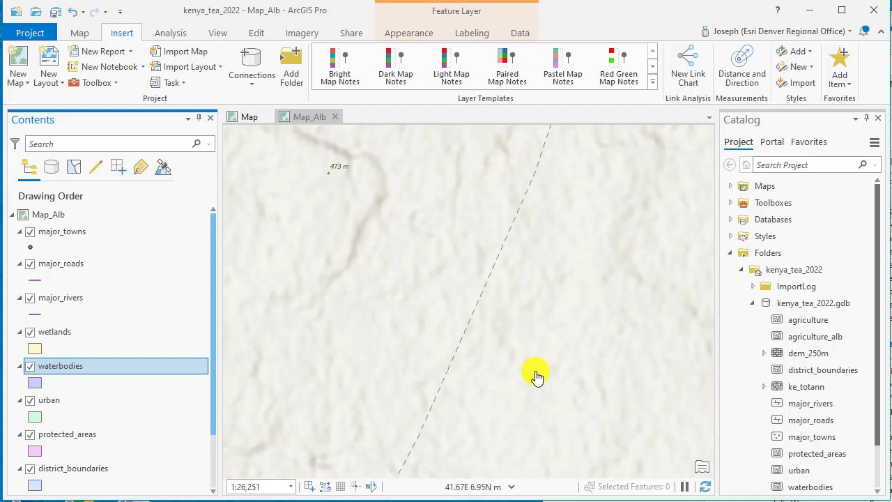
pyautogui.scroll(-1, 536, 376)
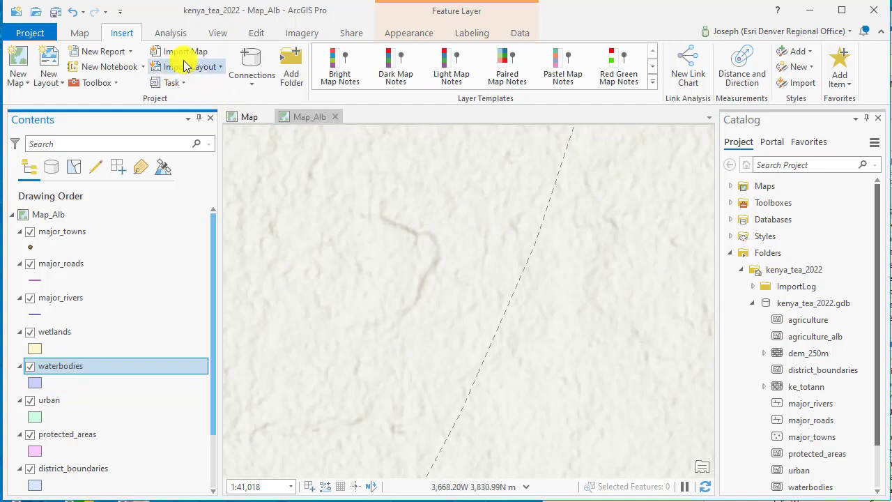
# Save the project
pyautogui.click(51, 15)
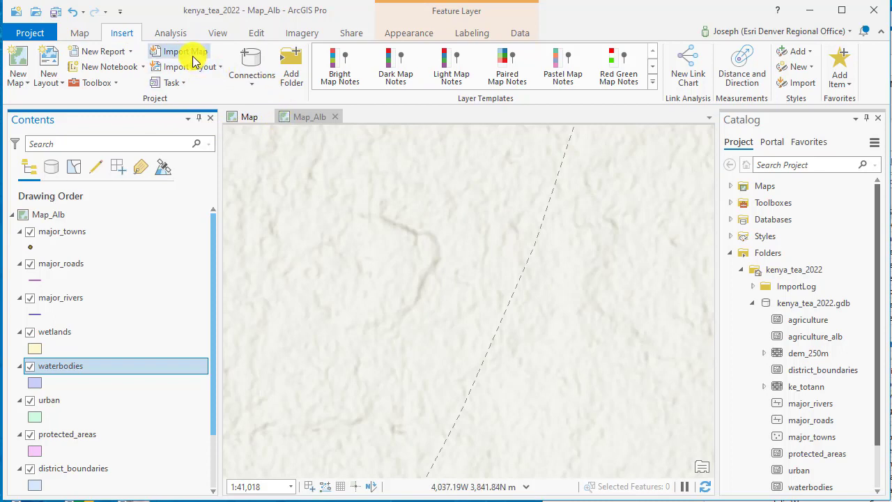
# Open the geoprocessing tools and check the spatial reference of the waterbodies feature class in kenya_tea_2022.gdb
pyautogui.click(171, 34)
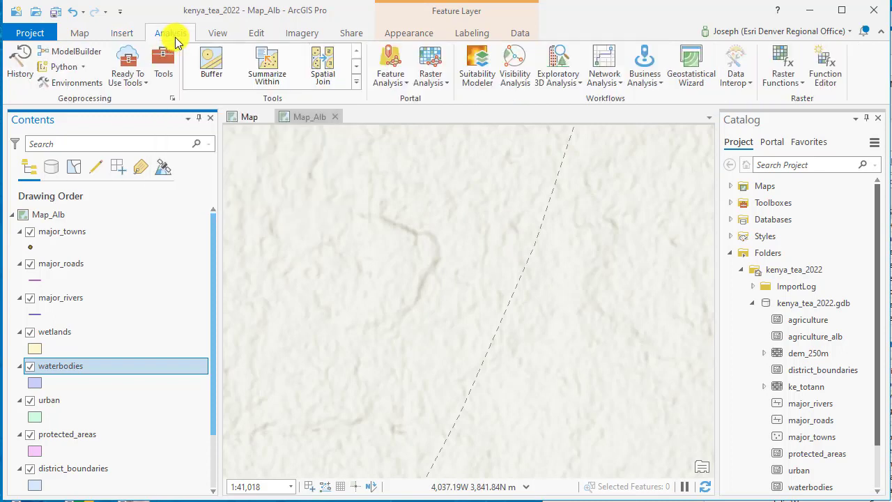
pyautogui.click(166, 62)
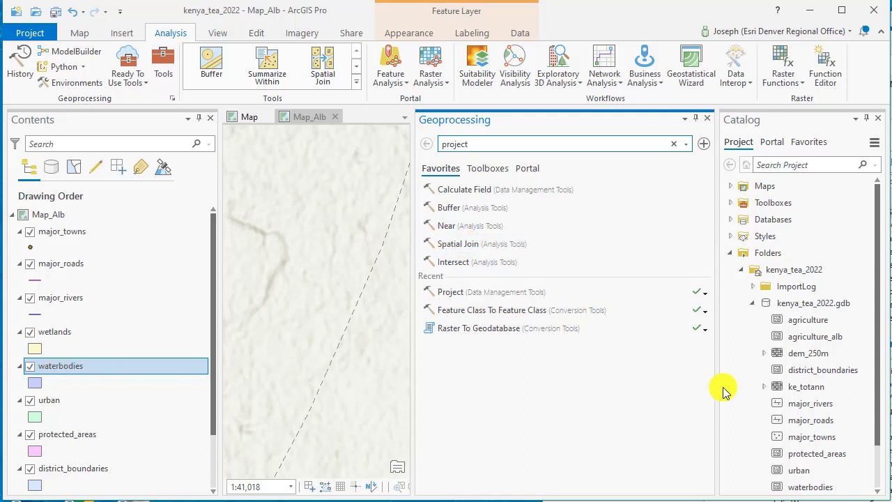
pyautogui.rightClick(808, 486)
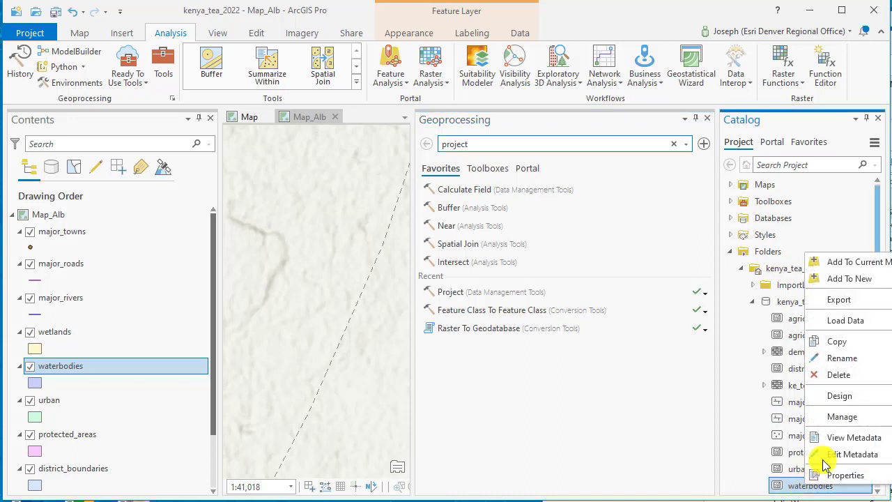
pyautogui.click(856, 477)
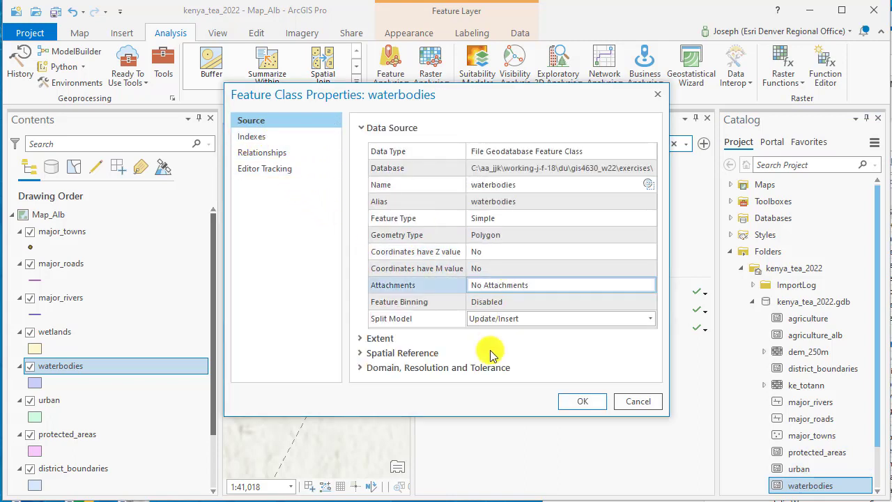
pyautogui.click(380, 354)
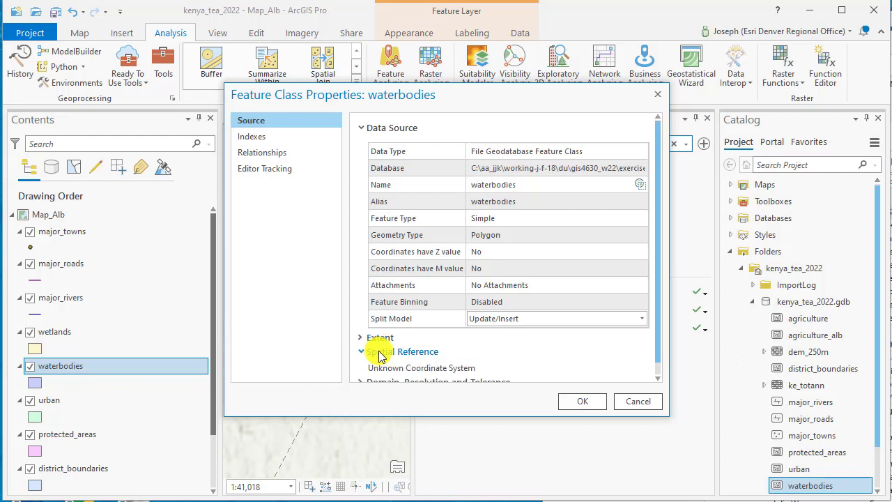
pyautogui.scroll(-1, 380, 352)
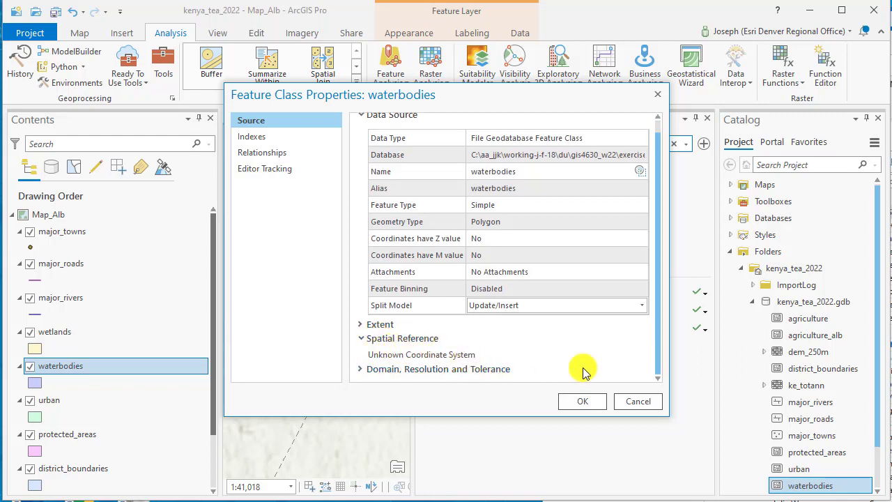
pyautogui.click(638, 396)
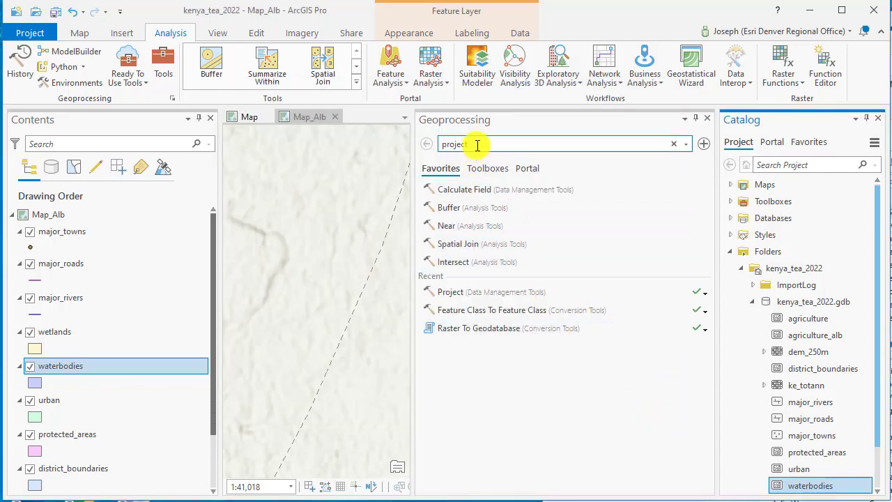
# Search the geoprocessing tools for "define projection" and open the Define Projection tool
pyautogui.doubleClick(440, 144)
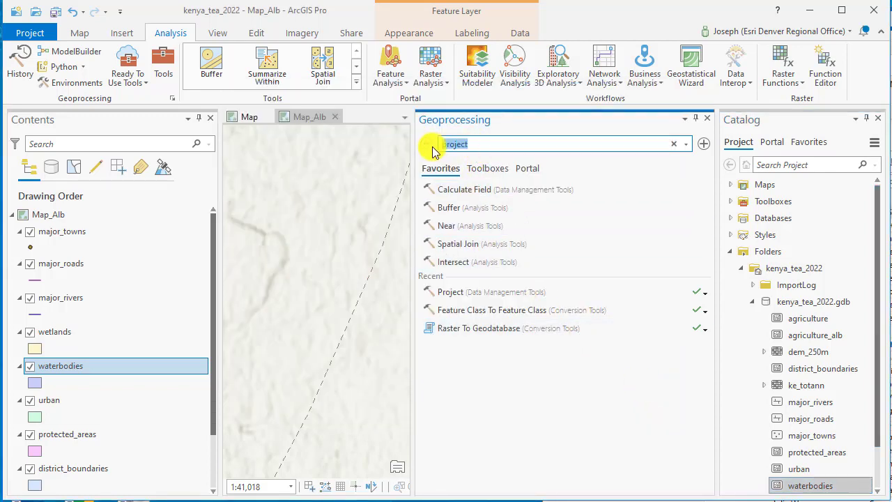
pyautogui.write('definte p')
pyautogui.press('BackSpace')
pyautogui.press('BackSpace')
pyautogui.press('BackSpace')
pyautogui.press('BackSpace')
pyautogui.press('BackSpace')
pyautogui.write('ite')
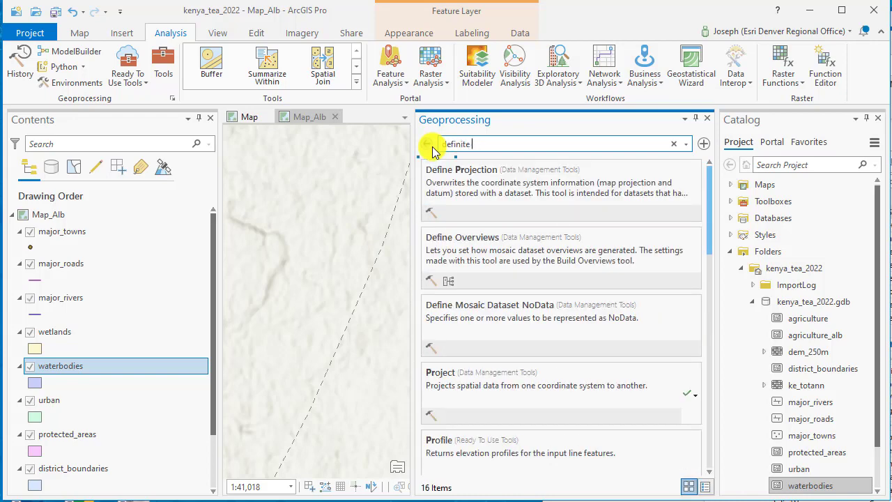
pyautogui.press('BackSpace')
pyautogui.press('BackSpace')
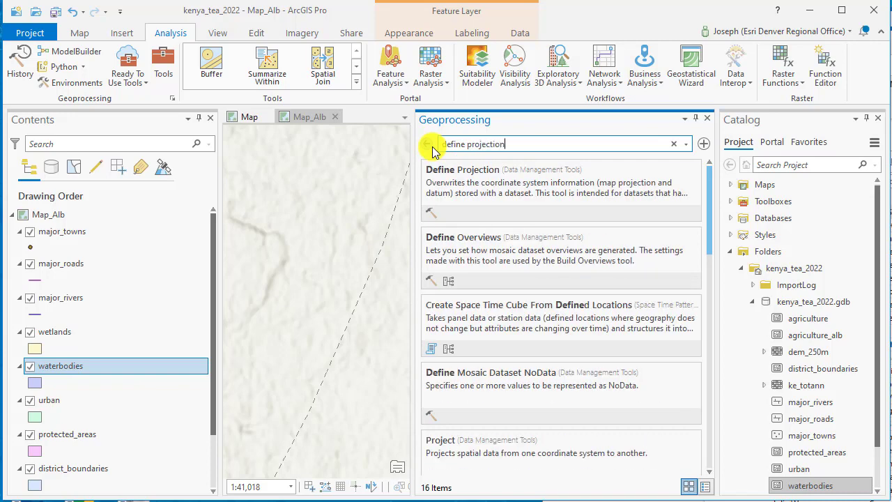
pyautogui.click(465, 183)
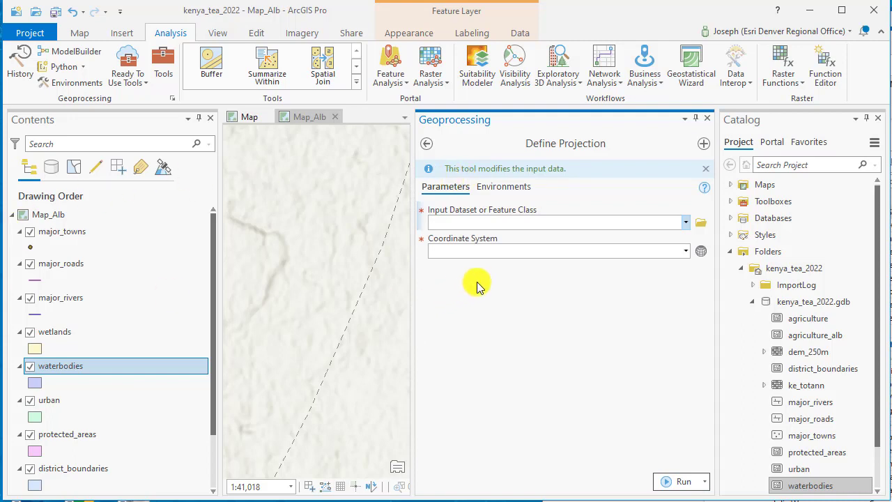
# Define the projection of waterbodies as WGS 1984 and close the geoprocessing tools
pyautogui.click(686, 223)
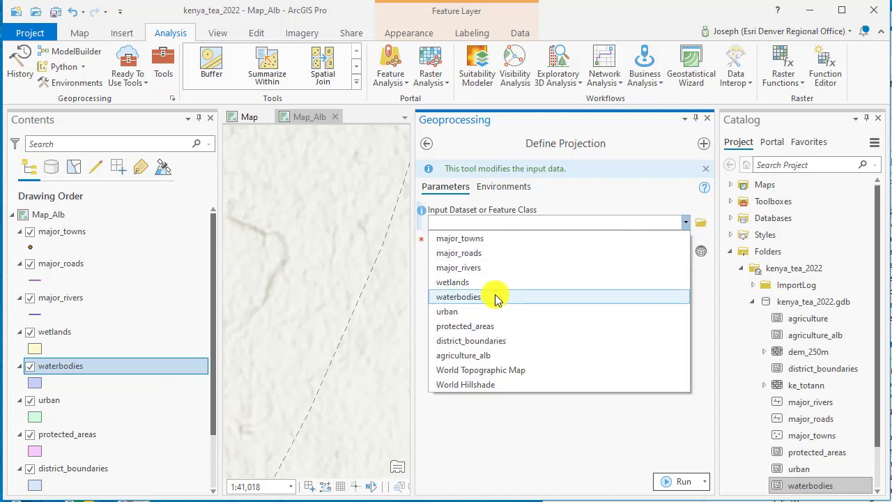
pyautogui.click(496, 297)
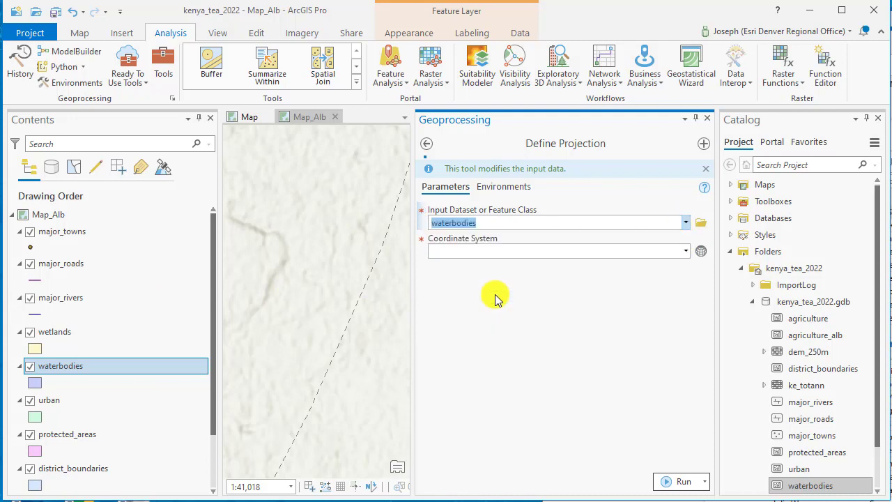
pyautogui.click(701, 252)
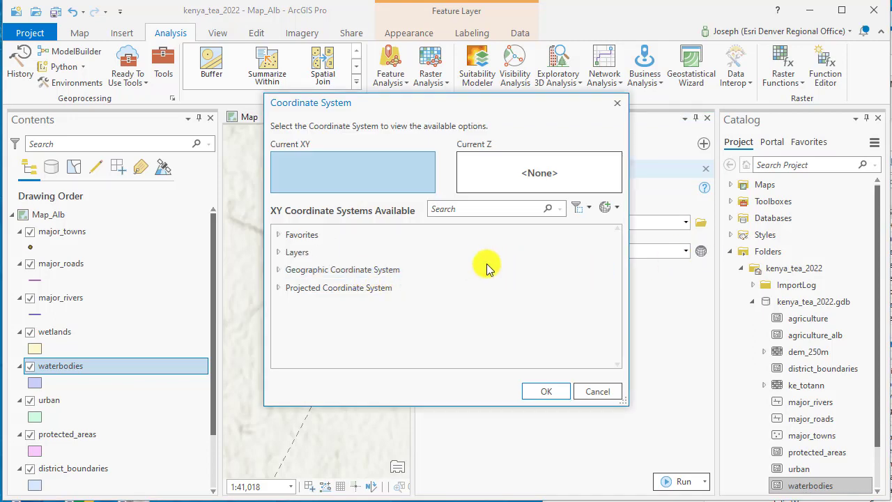
pyautogui.click(278, 235)
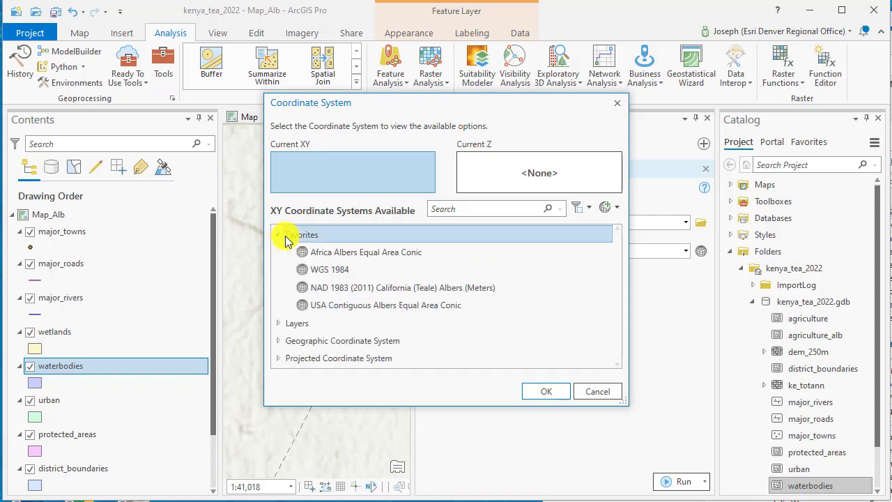
pyautogui.click(322, 270)
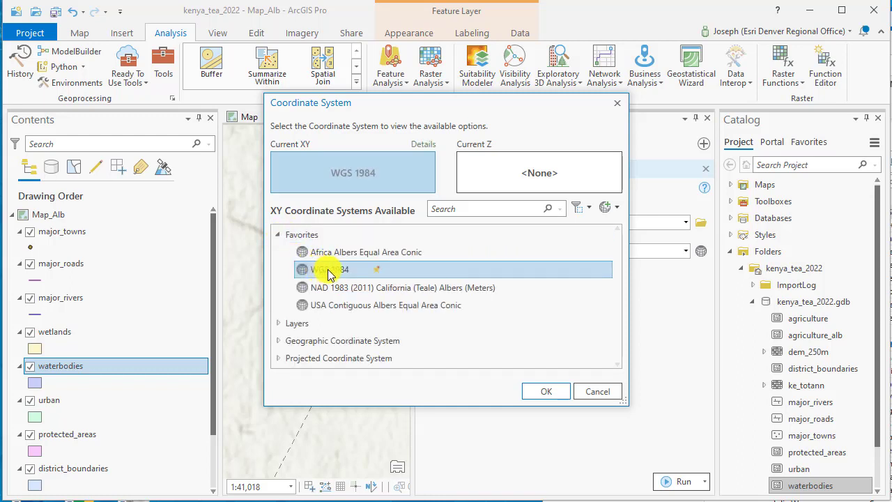
pyautogui.click(546, 392)
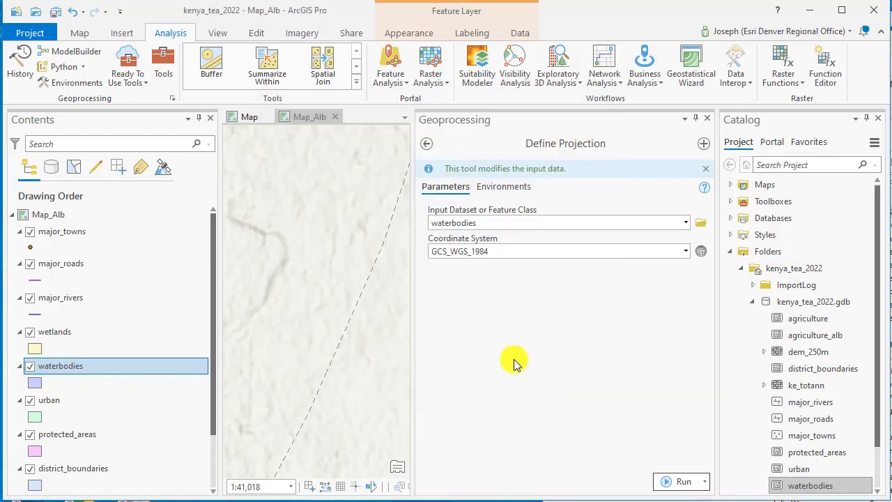
pyautogui.click(682, 483)
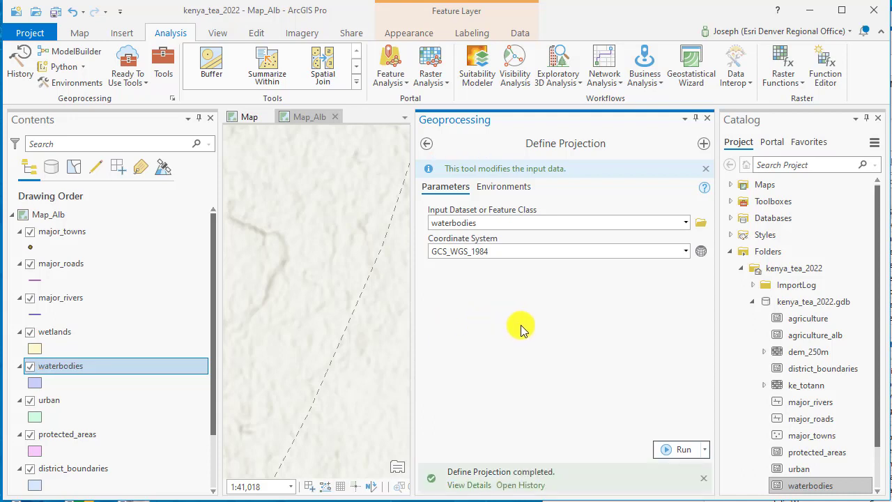
pyautogui.click(704, 119)
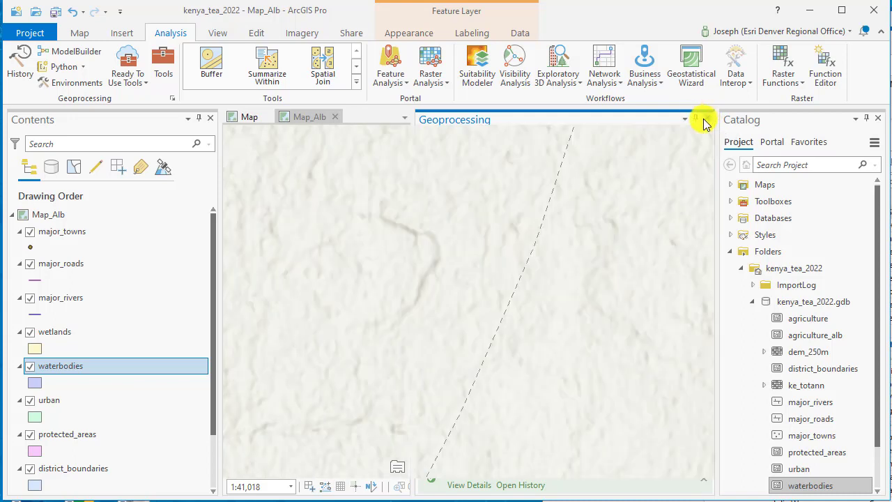
# Zoom to the waterbodies layer in Map_Alb and hide the major_rivers and major_roads layers
pyautogui.rightClick(101, 368)
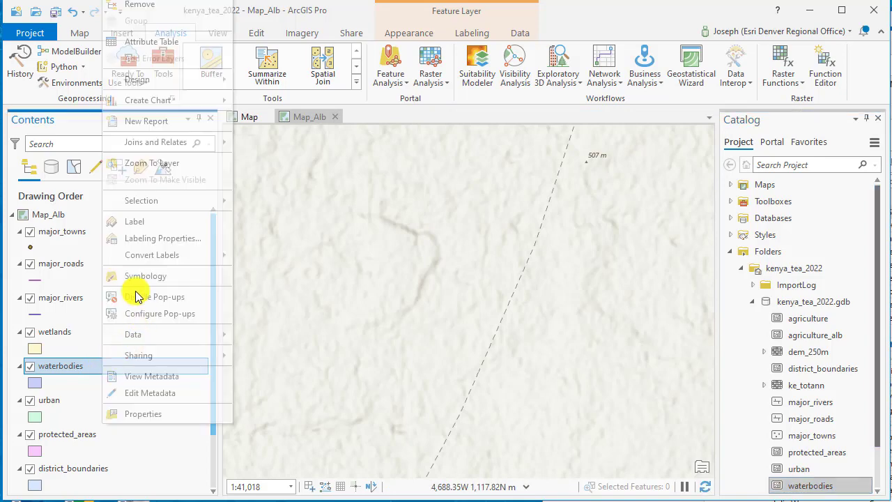
pyautogui.click(134, 163)
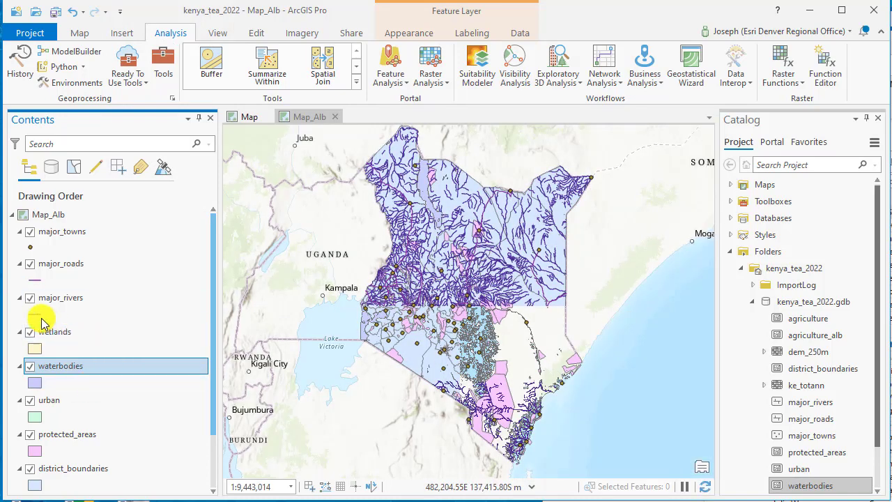
pyautogui.click(30, 298)
pyautogui.click(30, 263)
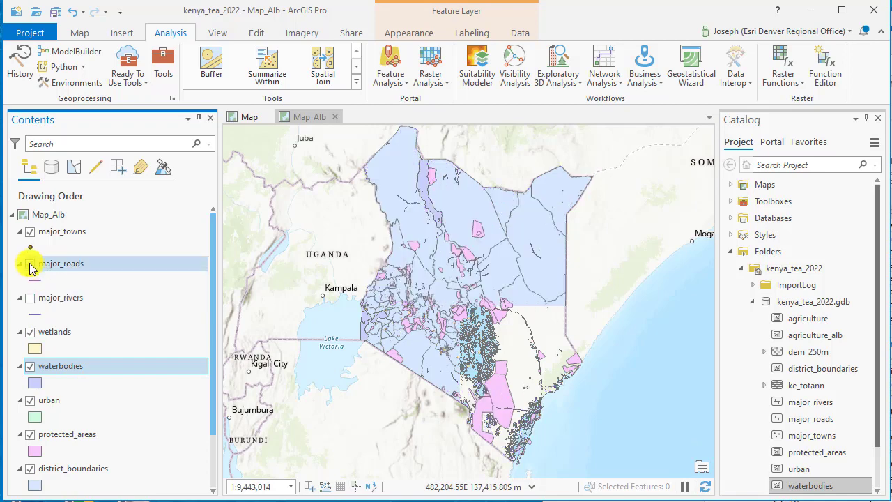
pyautogui.click(30, 231)
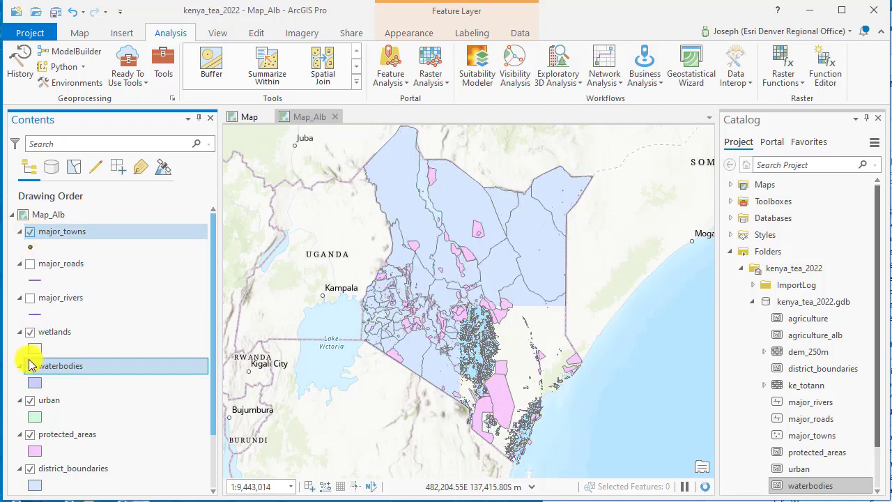
pyautogui.click(30, 332)
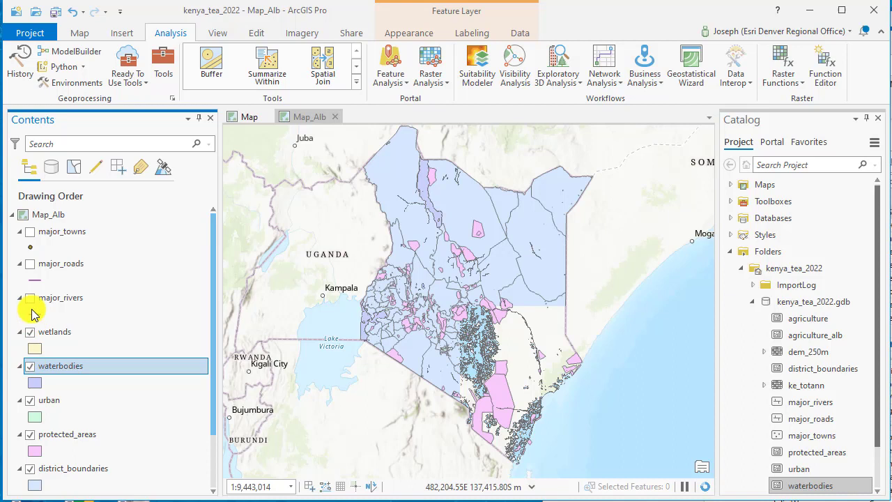
pyautogui.click(30, 232)
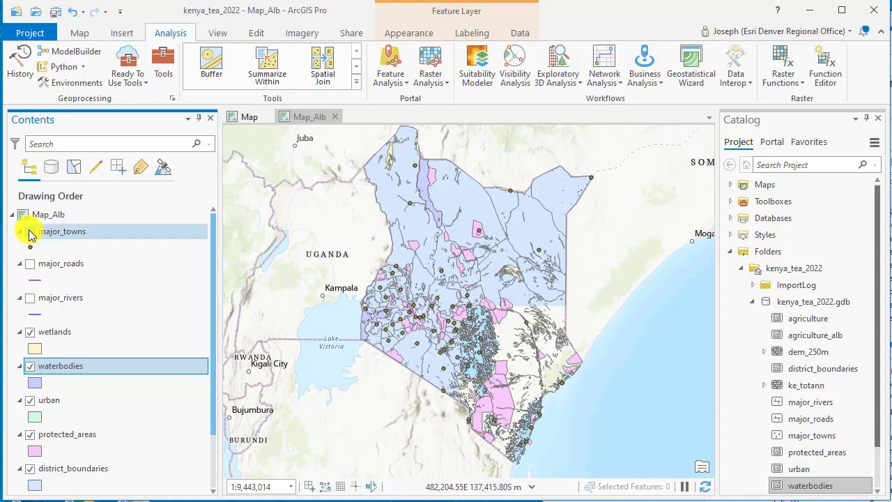
# Turn off all layers in Map_Alb except waterbodies and the World Topographic Map
pyautogui.keyDown('ctrl'); pyautogui.click(30, 232); pyautogui.keyUp('ctrl')
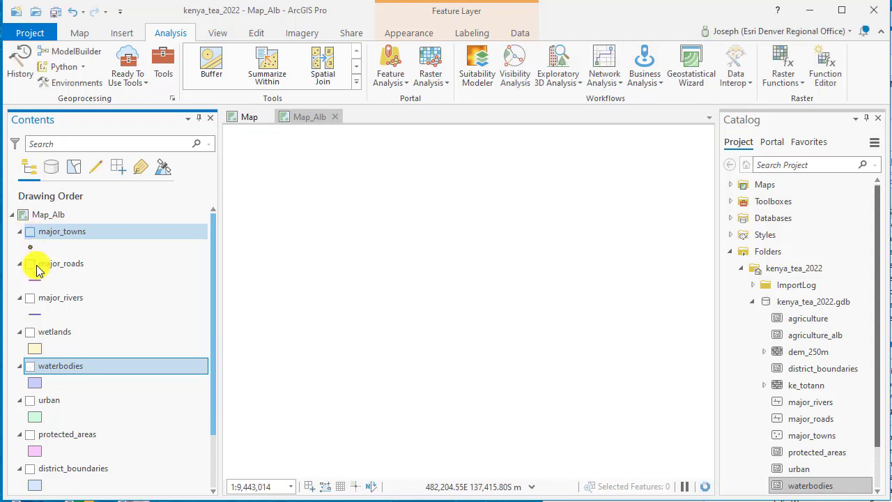
pyautogui.click(29, 367)
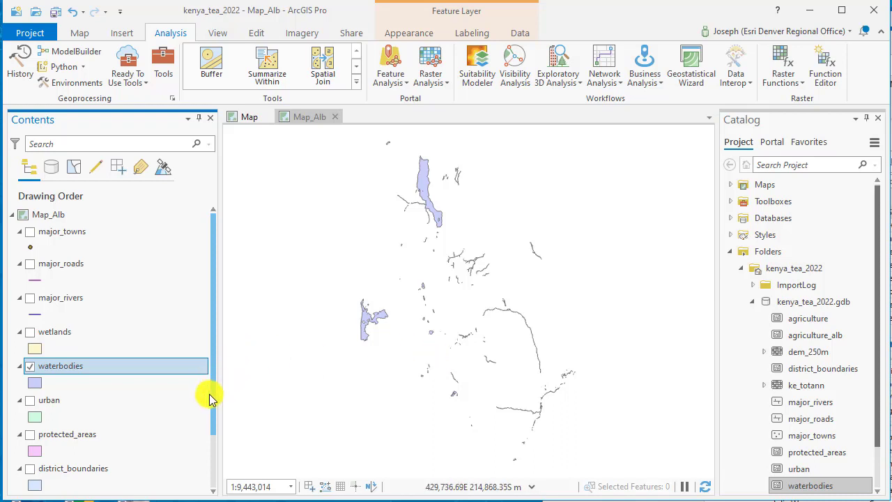
pyautogui.scroll(-3, 213, 397)
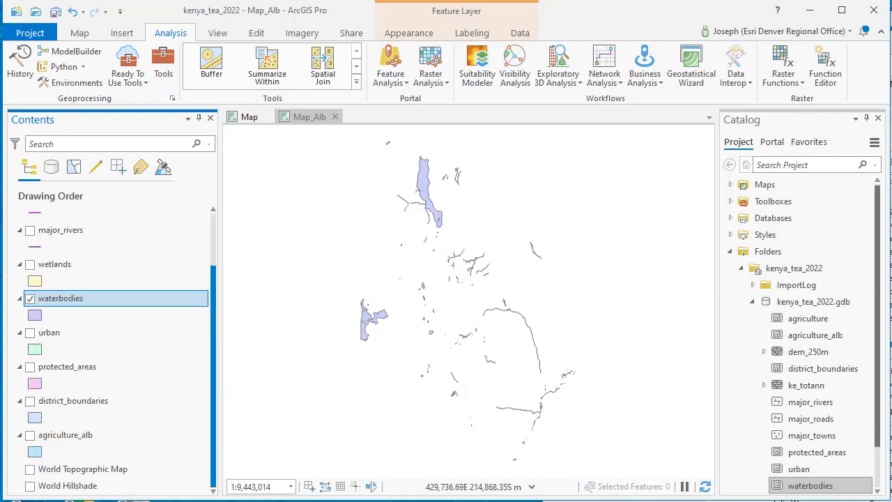
pyautogui.click(30, 469)
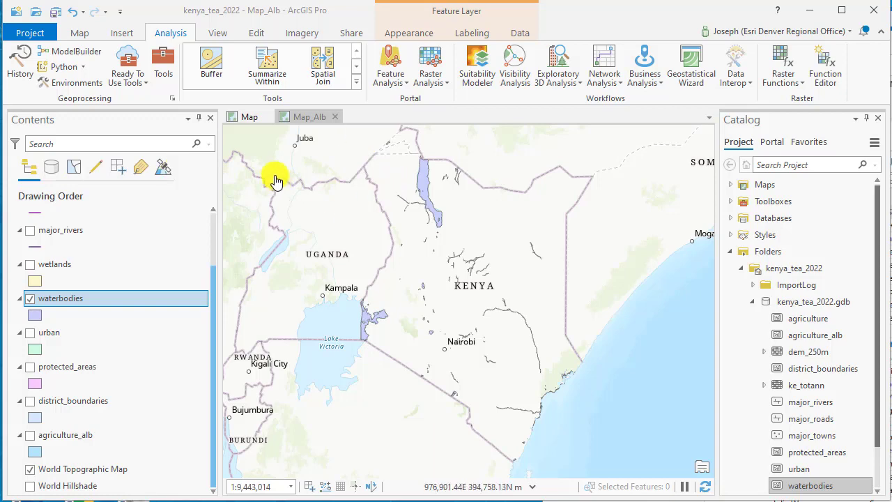
# Switch to Map and add the ke_totann and dem_250m rasters from kenya_tea_2022.gdb
pyautogui.click(244, 119)
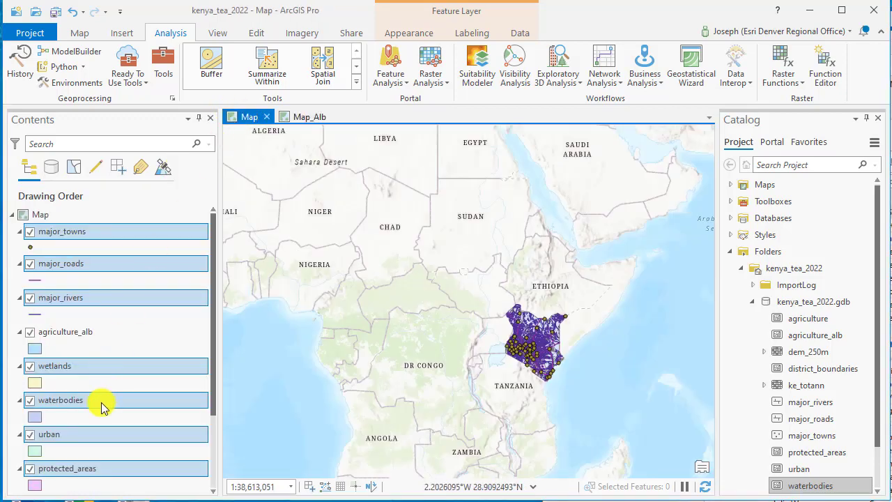
pyautogui.scroll(-3, 101, 408)
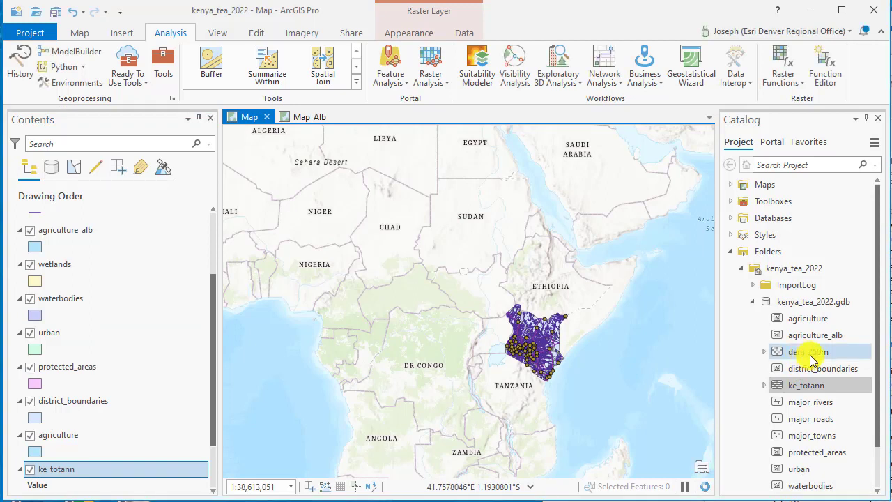
pyautogui.click(764, 356)
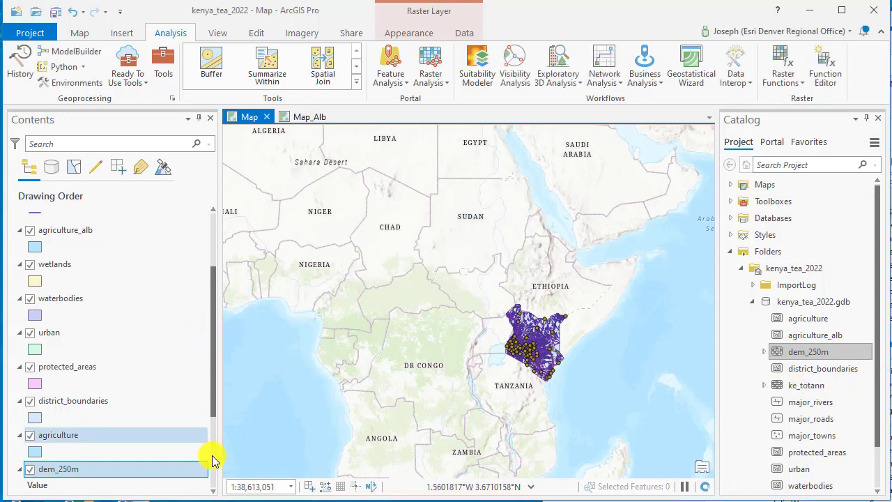
pyautogui.scroll(-3, 213, 453)
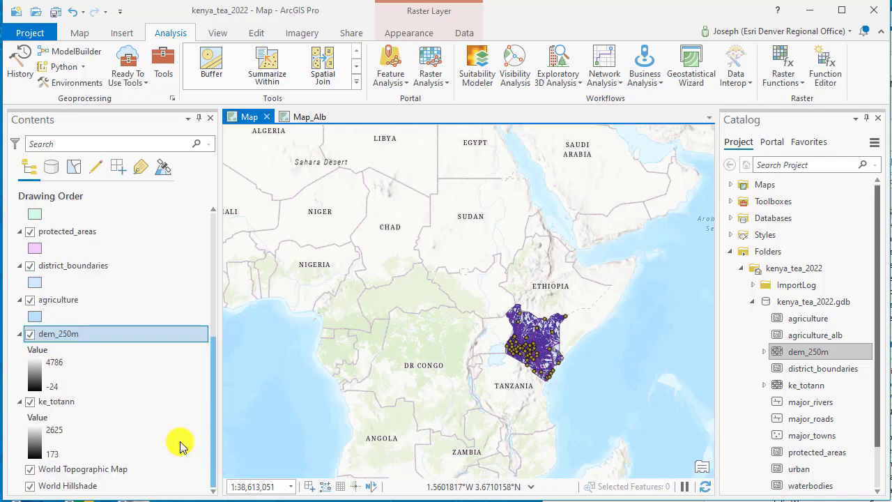
# Copy the ke_totann and dem_250m rasters from Map and paste them into Map_Alb
pyautogui.click(89, 406)
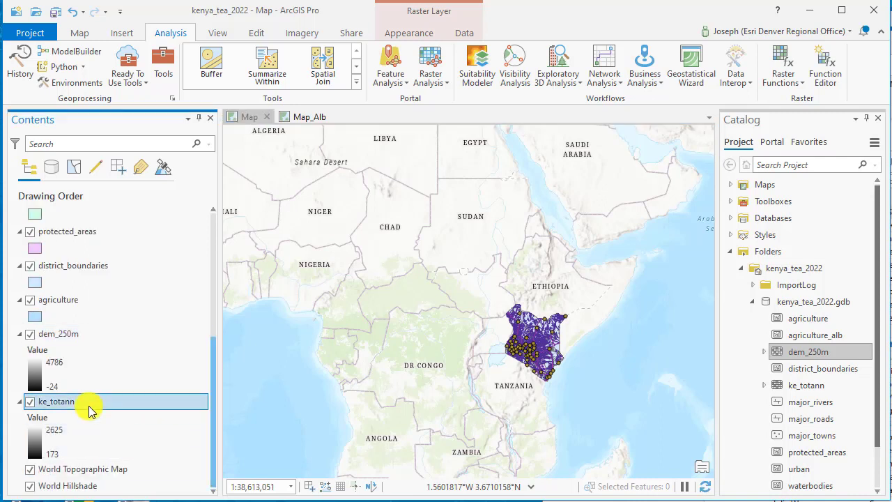
pyautogui.keyDown('ctrl'); pyautogui.click(78, 334); pyautogui.keyUp('ctrl')
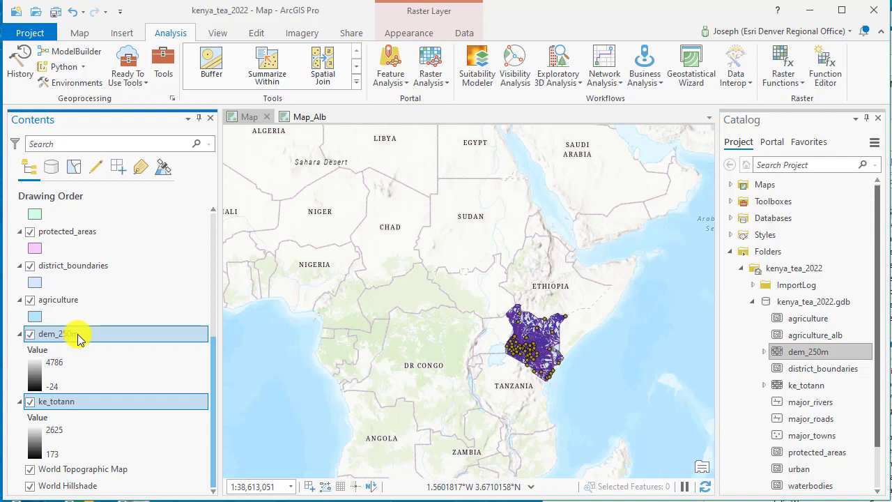
pyautogui.rightClick(78, 334)
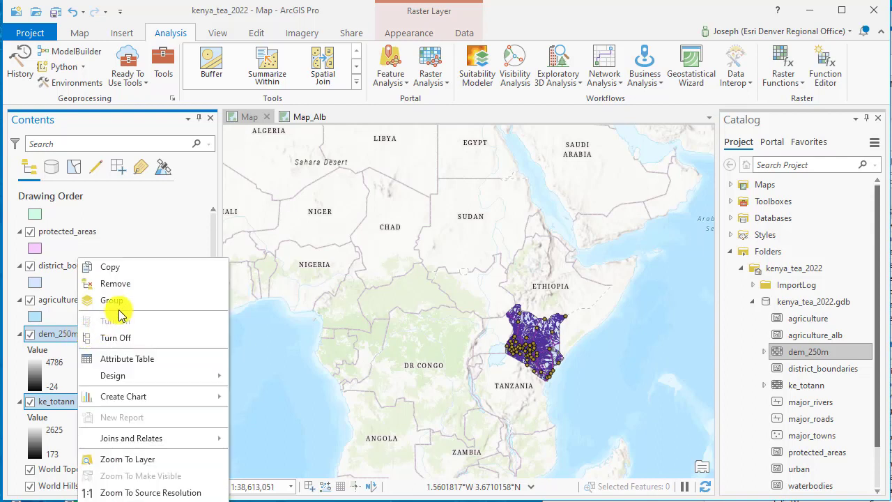
pyautogui.click(118, 265)
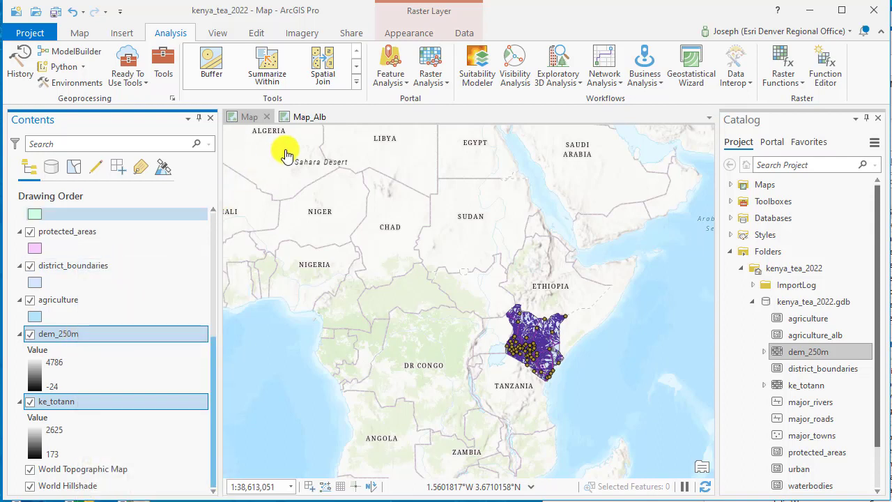
pyautogui.click(302, 117)
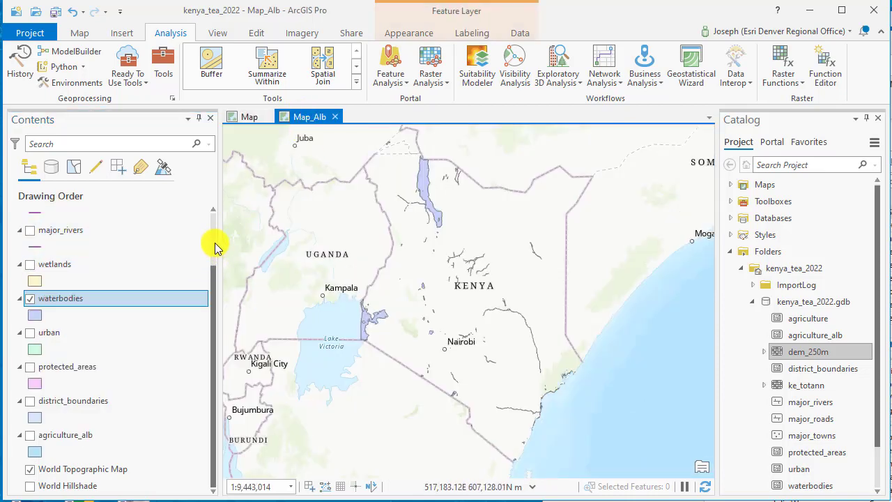
pyautogui.scroll(2, 214, 244)
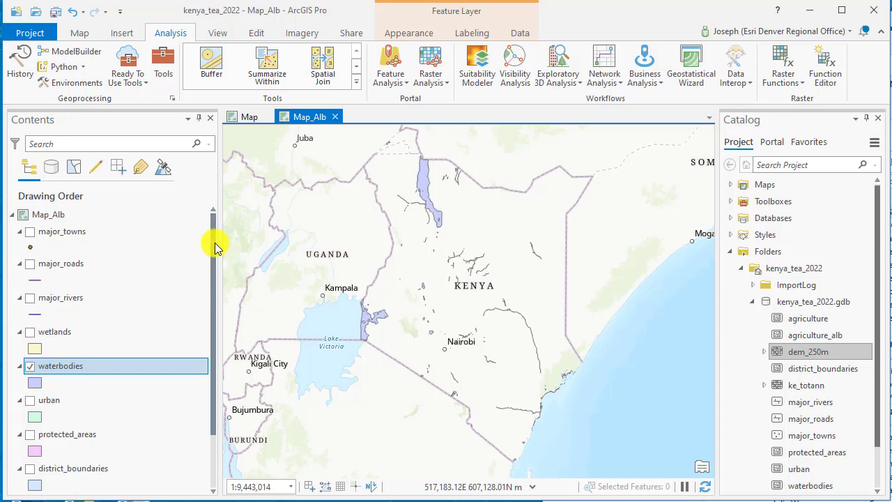
pyautogui.rightClick(44, 220)
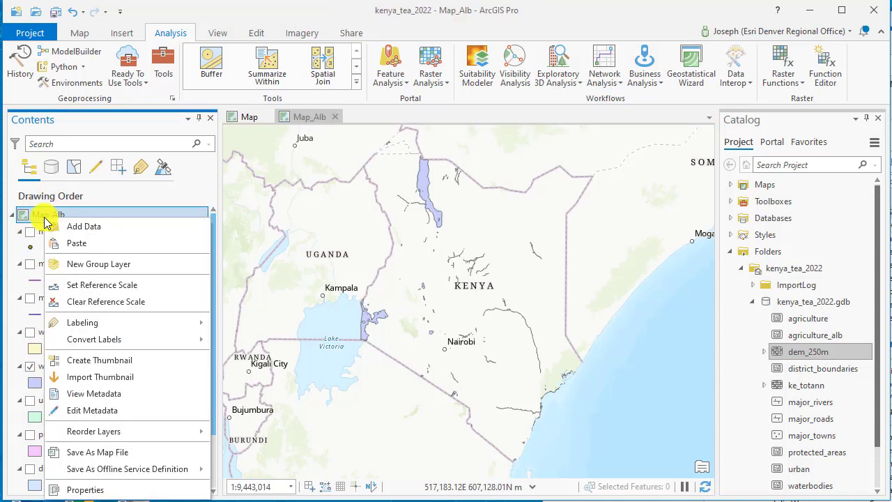
pyautogui.click(70, 243)
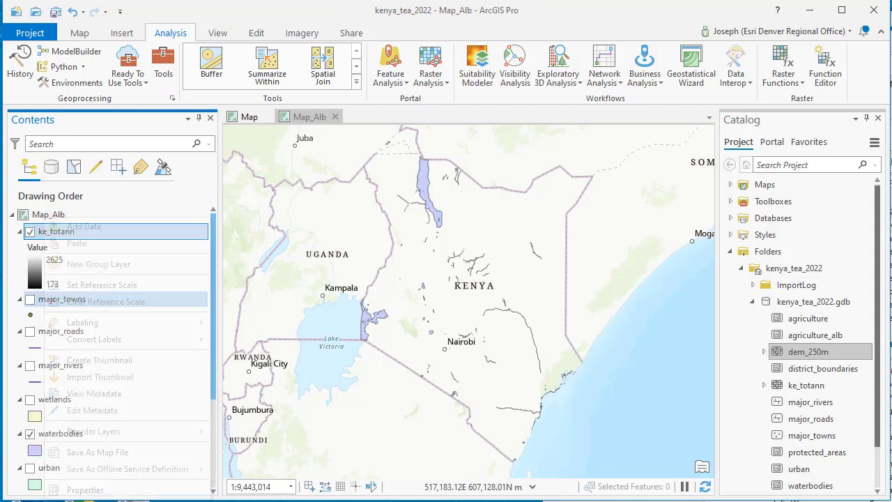
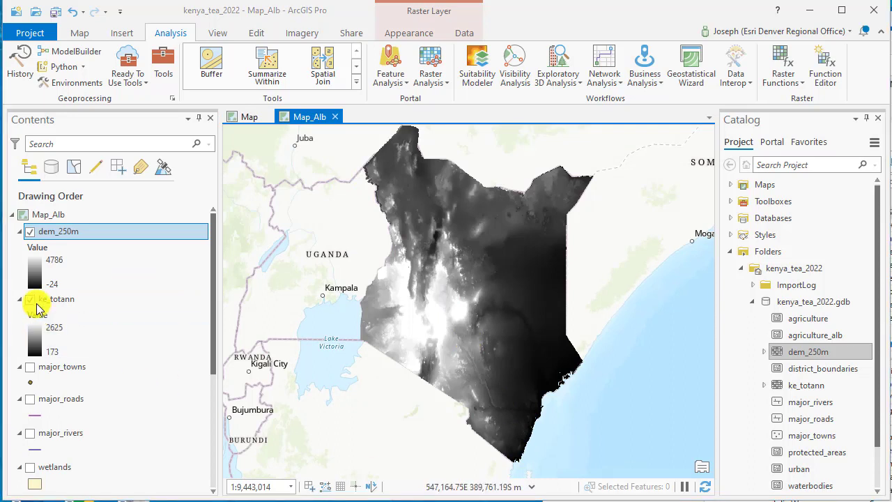
# Open the symbology of dem_250m in Map_Alb and set its primary symbology to Classify
pyautogui.rightClick(69, 237)
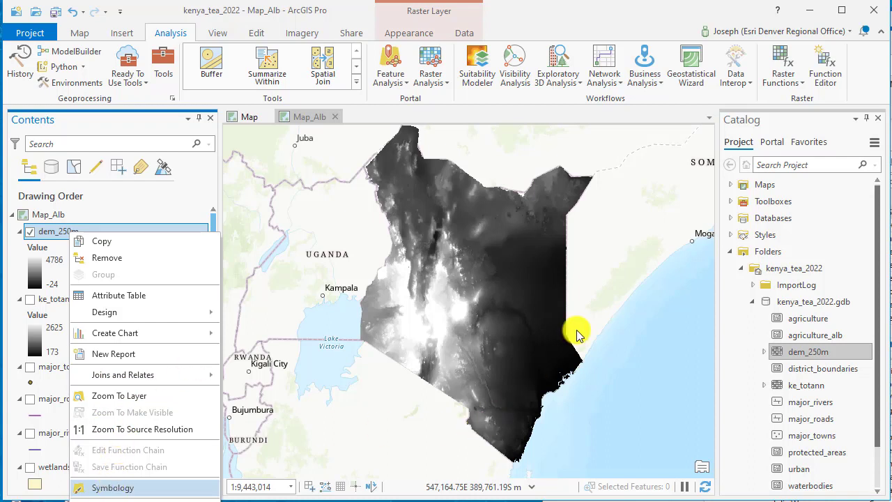
pyautogui.press('Return')
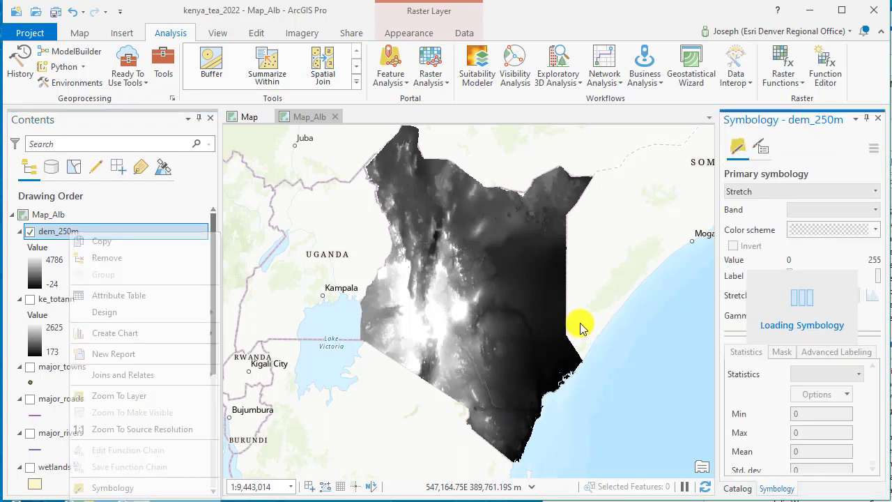
pyautogui.click(808, 194)
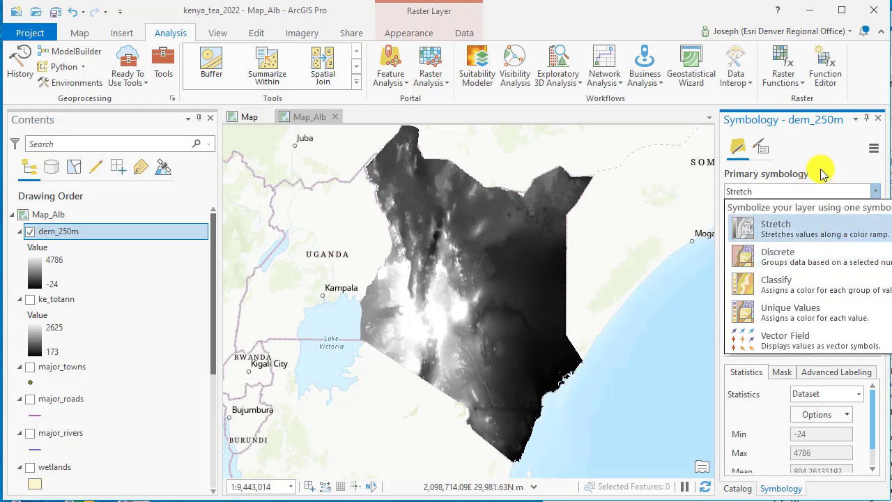
pyautogui.click(803, 284)
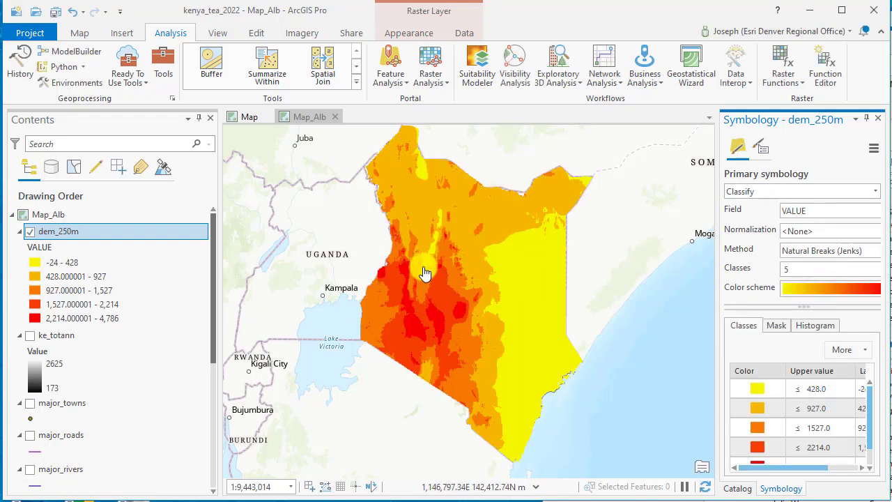
pyautogui.click(759, 149)
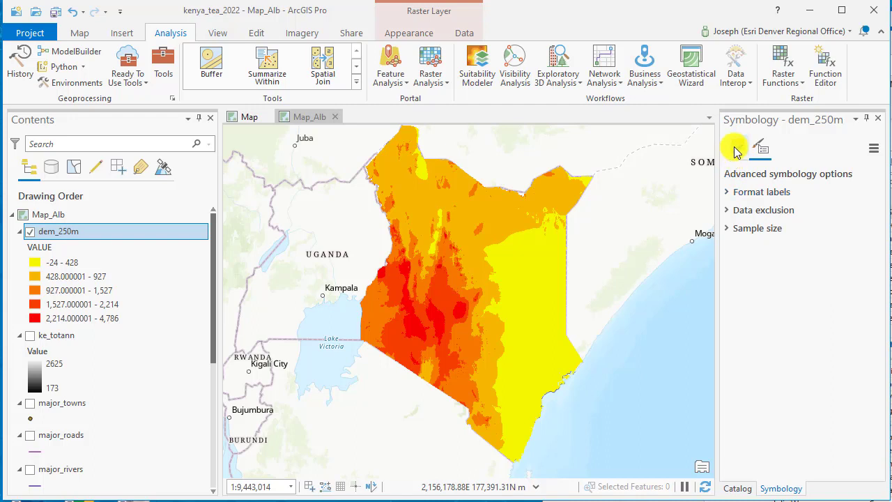
pyautogui.click(736, 149)
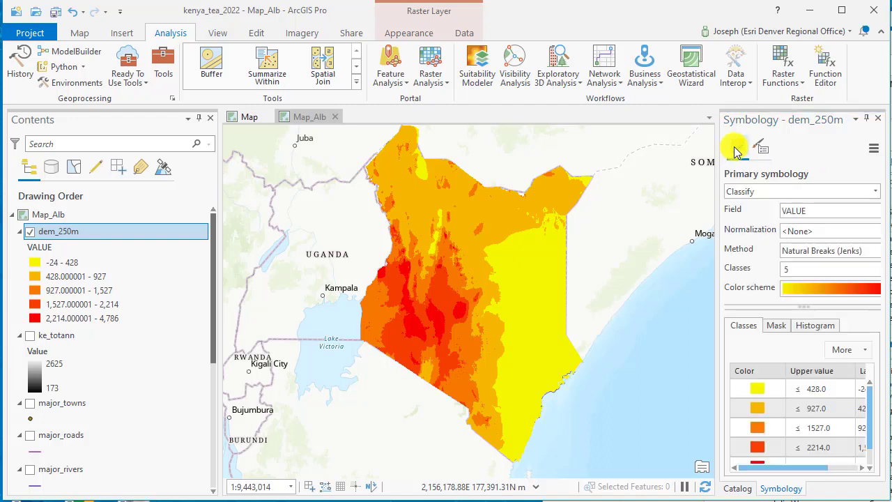
# Apply the Elevation #1 color scheme to the classified dem_250m raster
pyautogui.click(829, 294)
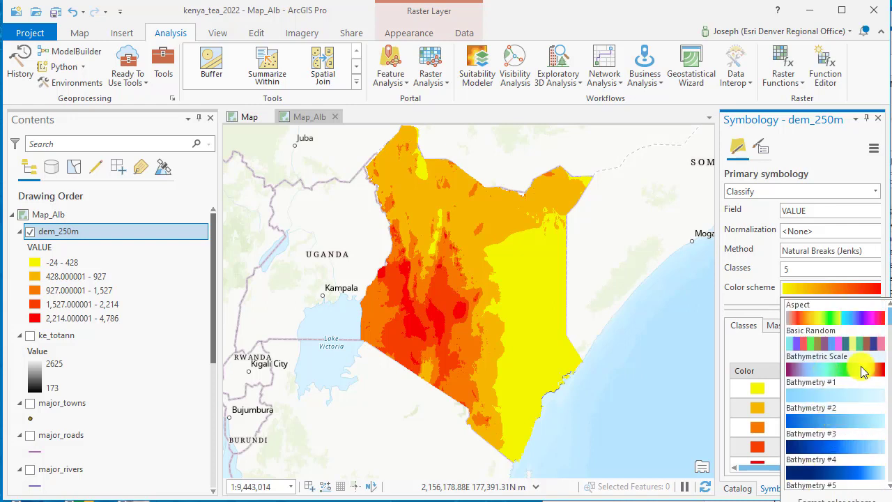
pyautogui.scroll(-1, 862, 370)
pyautogui.scroll(-3, 862, 370)
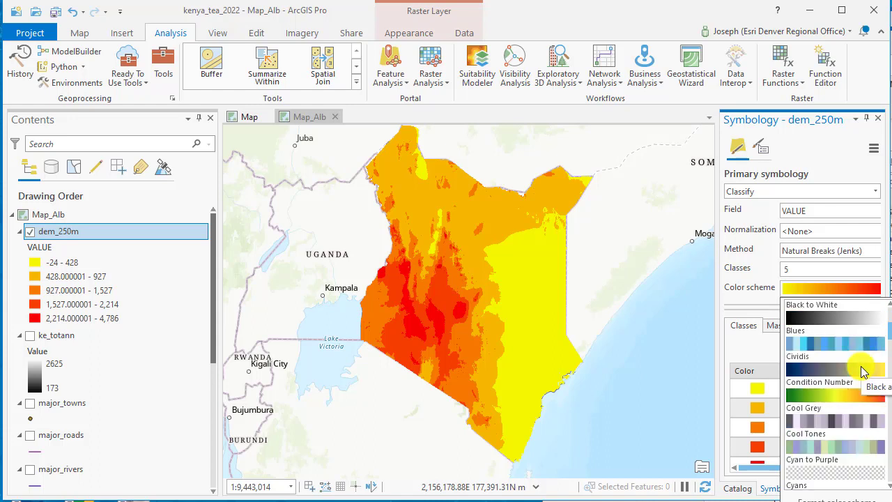
pyautogui.scroll(-3, 862, 371)
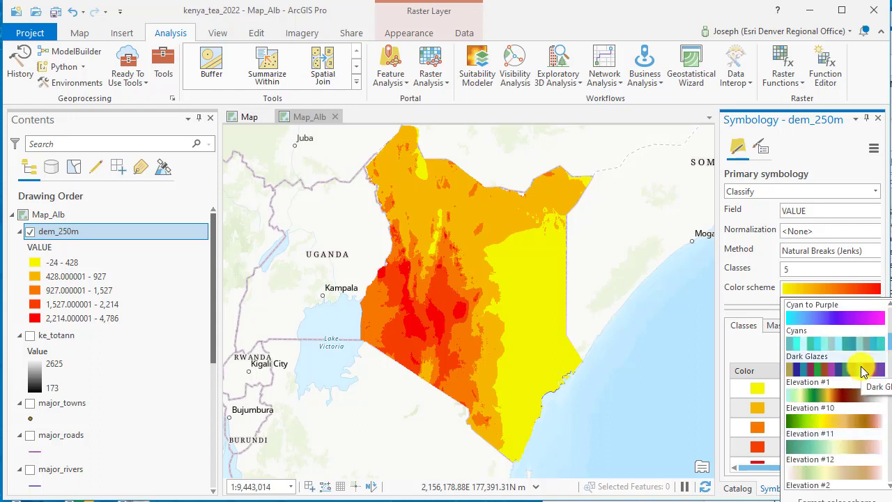
pyautogui.click(837, 397)
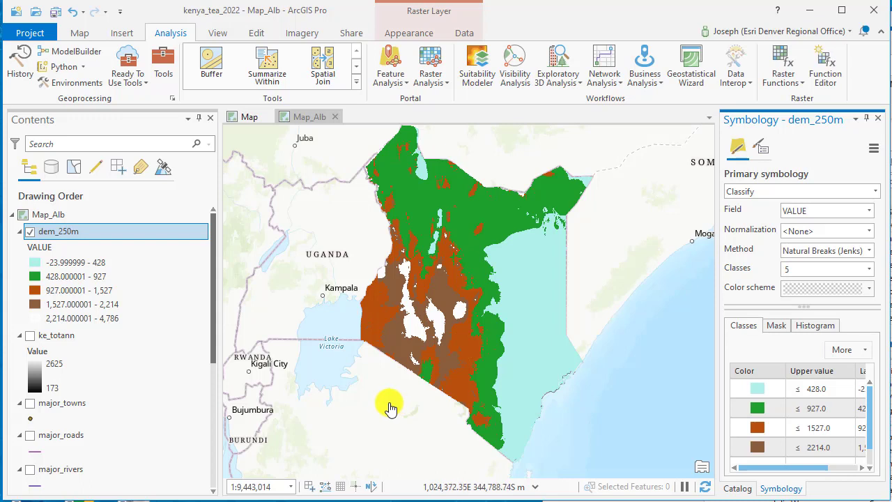
# Set the primary symbology of dem_250m back to Stretch
pyautogui.click(823, 296)
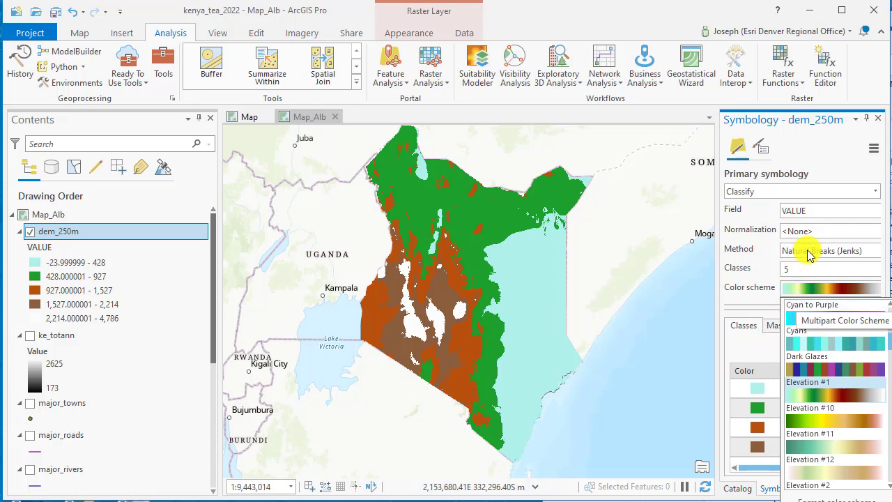
pyautogui.click(879, 198)
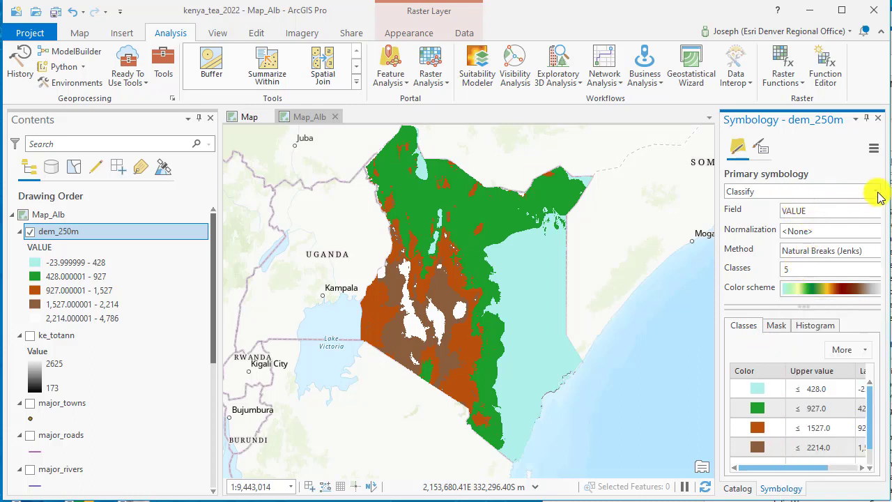
pyautogui.click(880, 198)
pyautogui.click(880, 198)
pyautogui.click(879, 198)
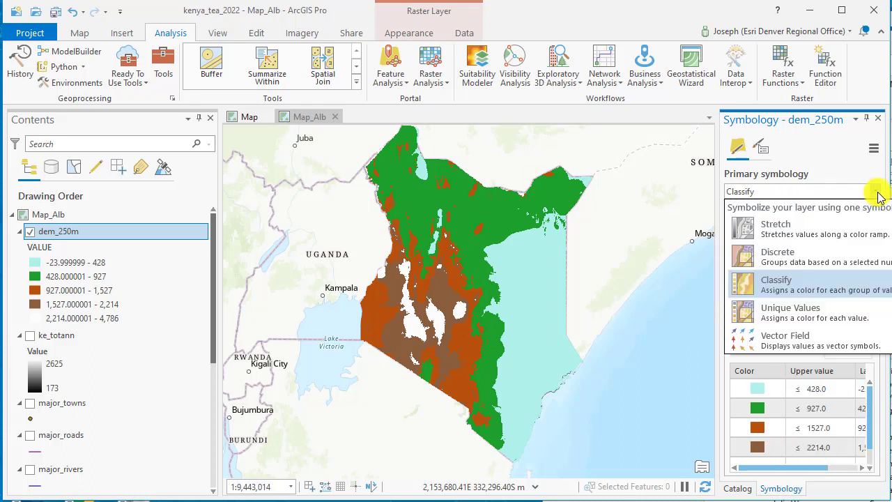
pyautogui.click(809, 234)
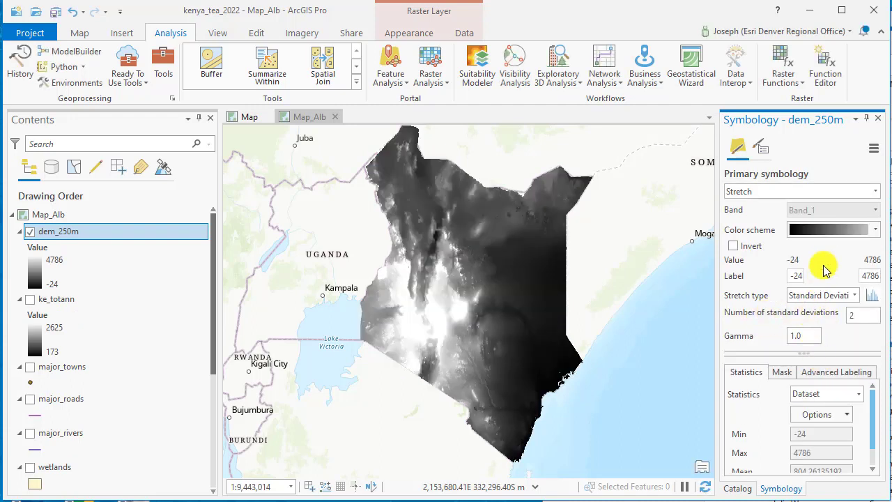
# Apply the Elevation #1 color scheme to the stretched dem_250m raster
pyautogui.click(835, 232)
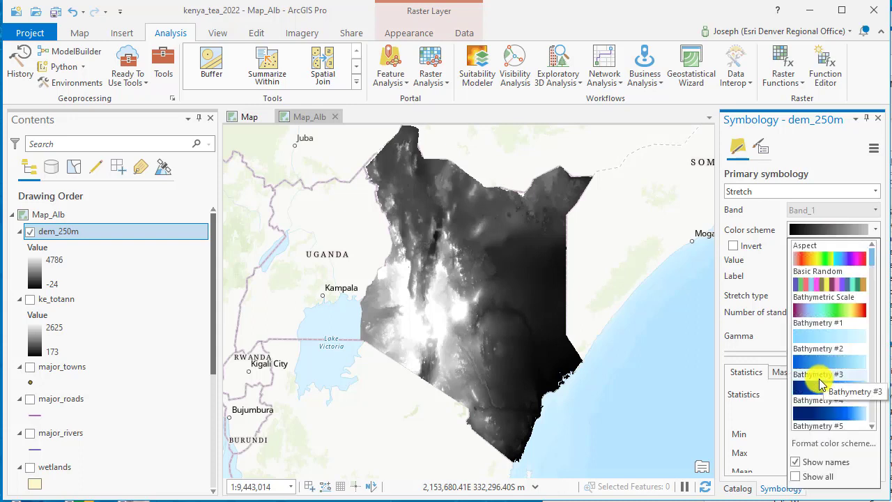
pyautogui.scroll(-2, 820, 384)
pyautogui.scroll(-3, 821, 384)
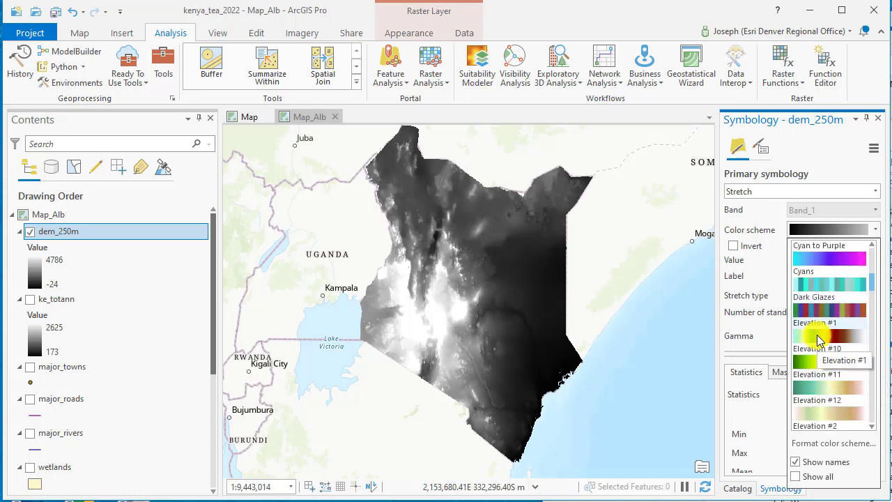
pyautogui.click(820, 337)
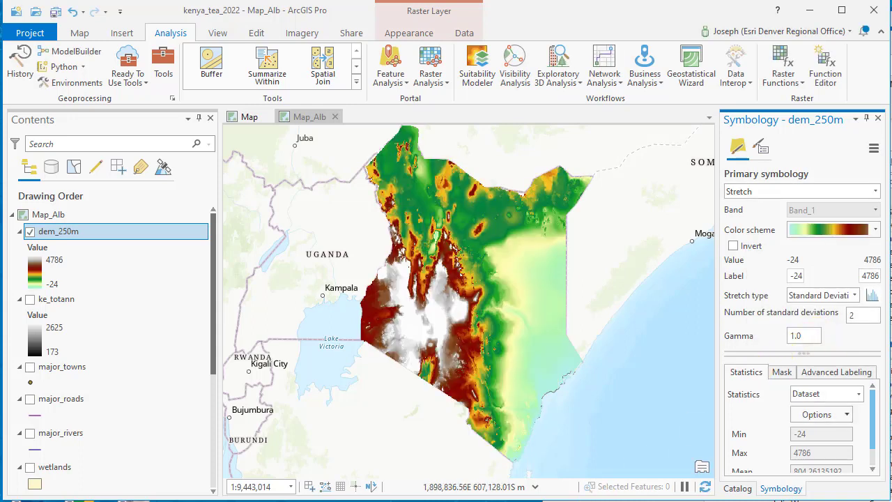
# Inspect the dem_250m pixel values in Kenya's eastern lowlands and near the coast, closing each pop-up
pyautogui.click(512, 346)
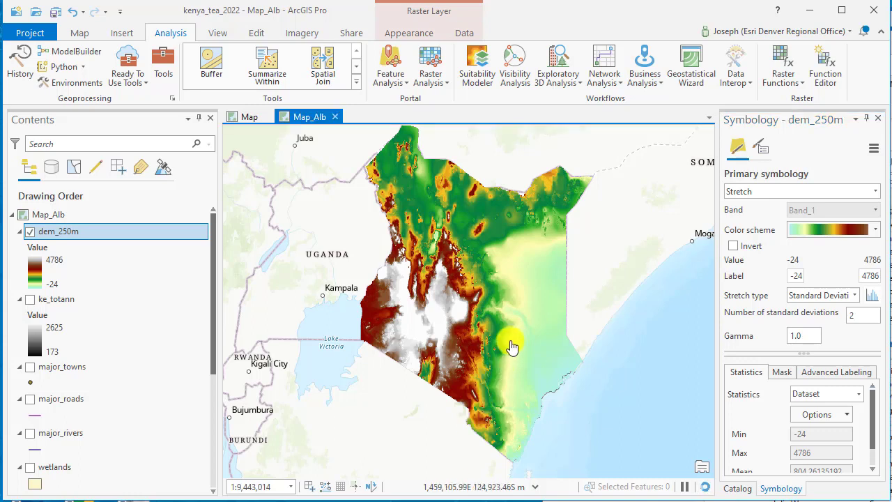
pyautogui.click(512, 347)
pyautogui.moveTo(2, 209); pyautogui.dragTo(245, 158)
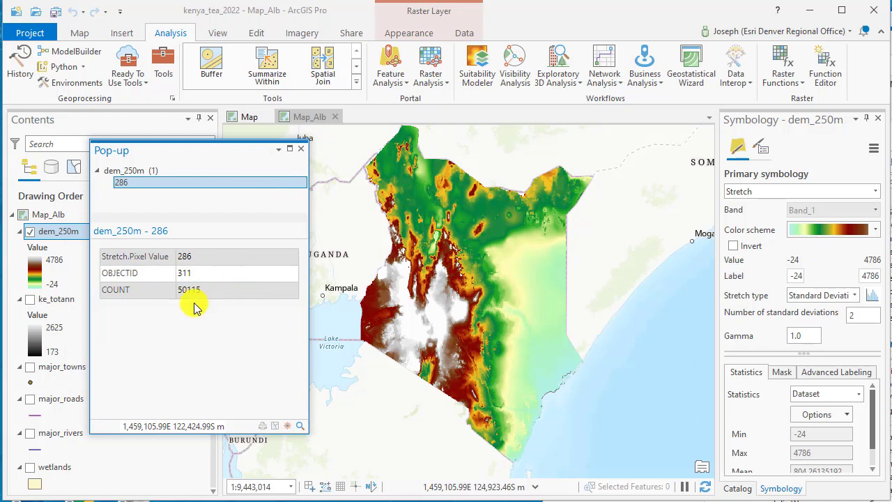
pyautogui.click(301, 149)
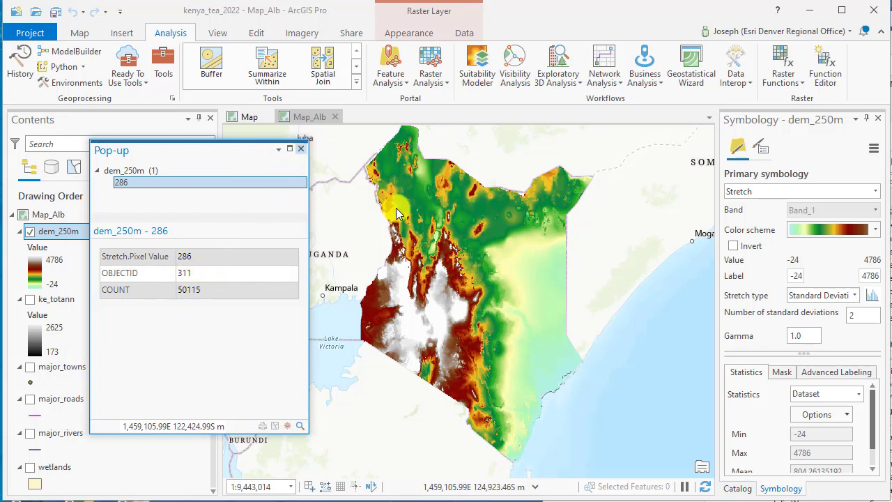
pyautogui.click(555, 388)
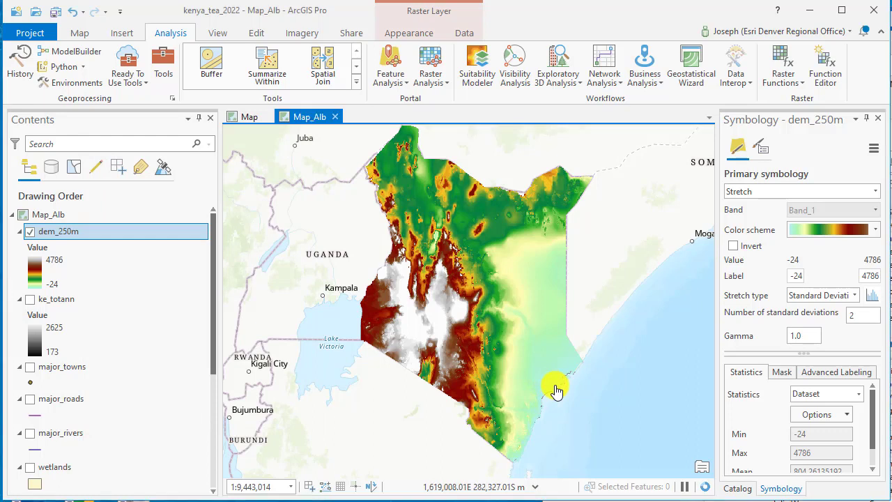
pyautogui.click(556, 388)
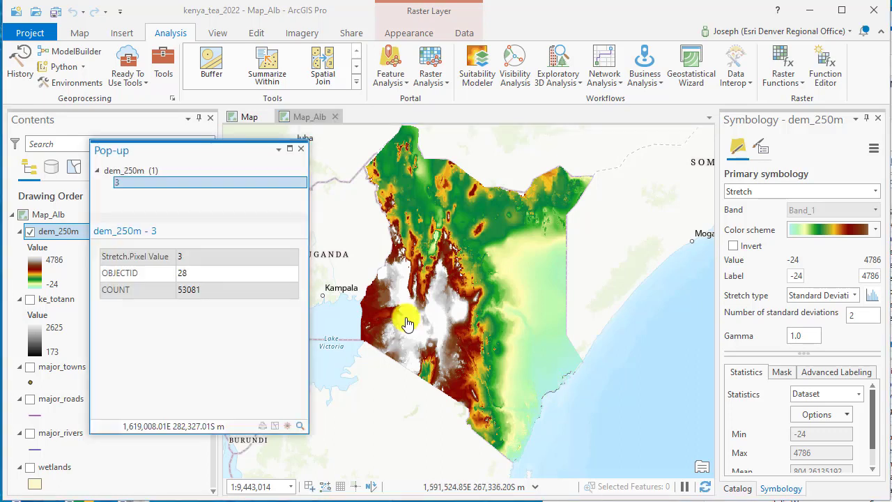
pyautogui.click(300, 149)
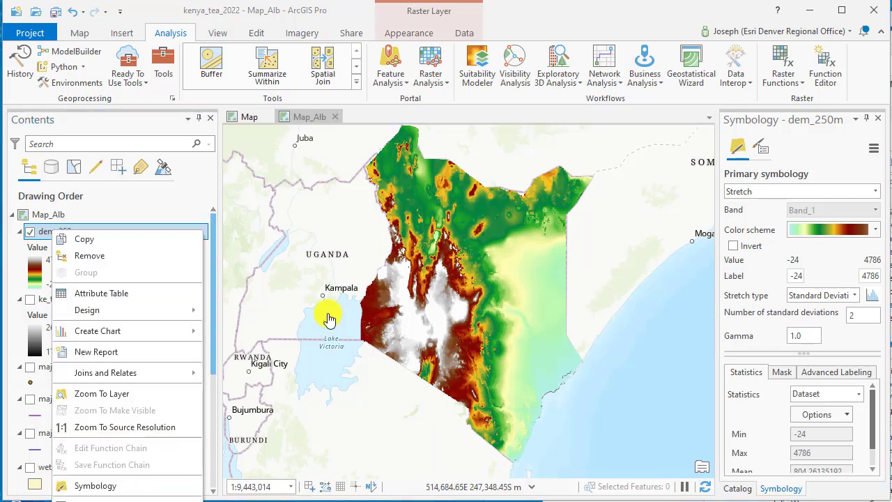
pyautogui.click(328, 314)
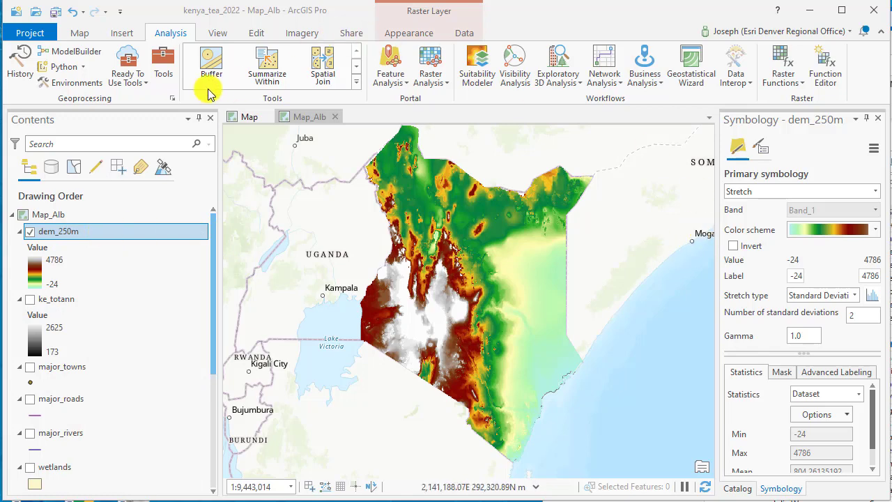
# Search the geoprocessing tools for hillshade and open the 3D Analyst HillShade tool
pyautogui.click(164, 66)
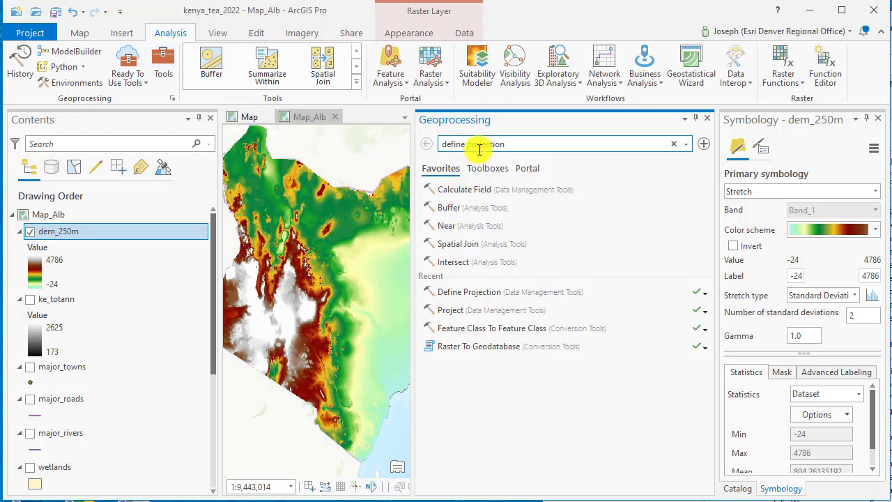
pyautogui.click(479, 147)
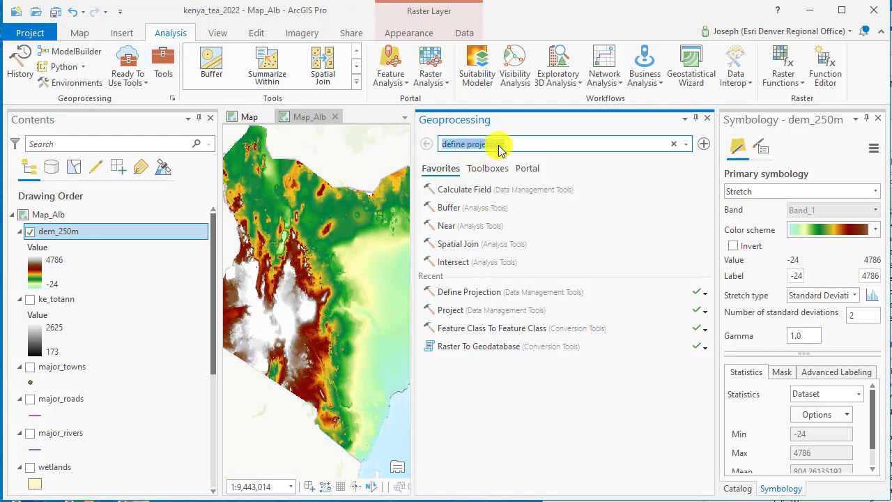
pyautogui.write('hillshad')
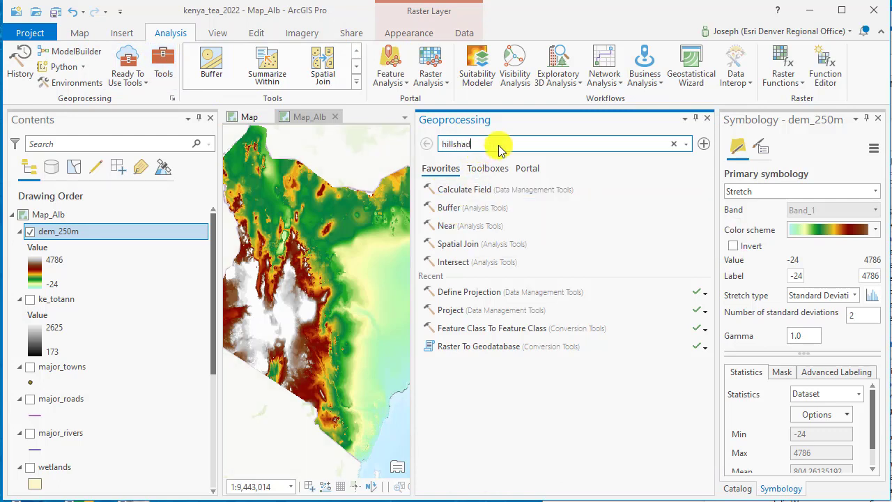
pyautogui.write('e')
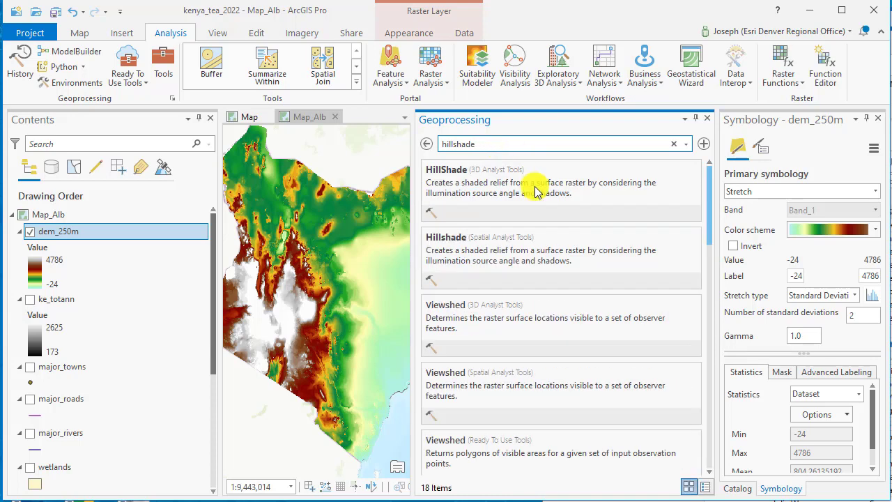
pyautogui.click(530, 192)
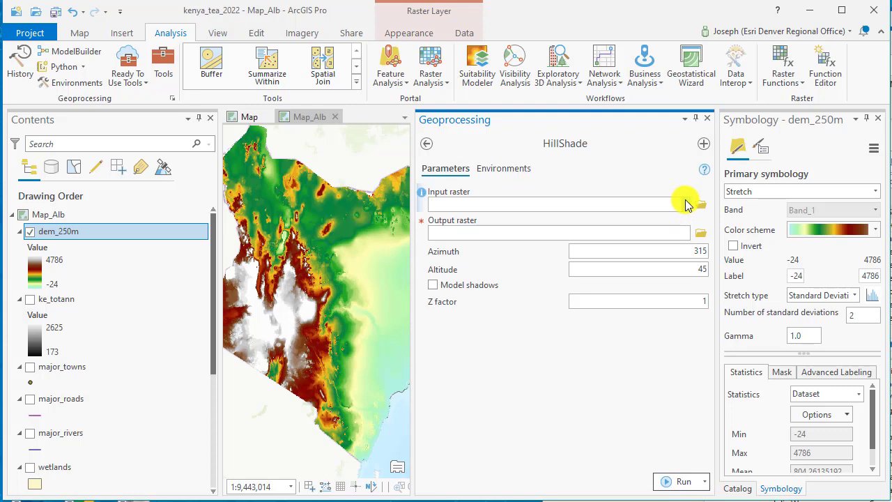
# Run HillShade on dem_250m with the output raster named HillShade, then close the Geoprocessing pane
pyautogui.click(686, 204)
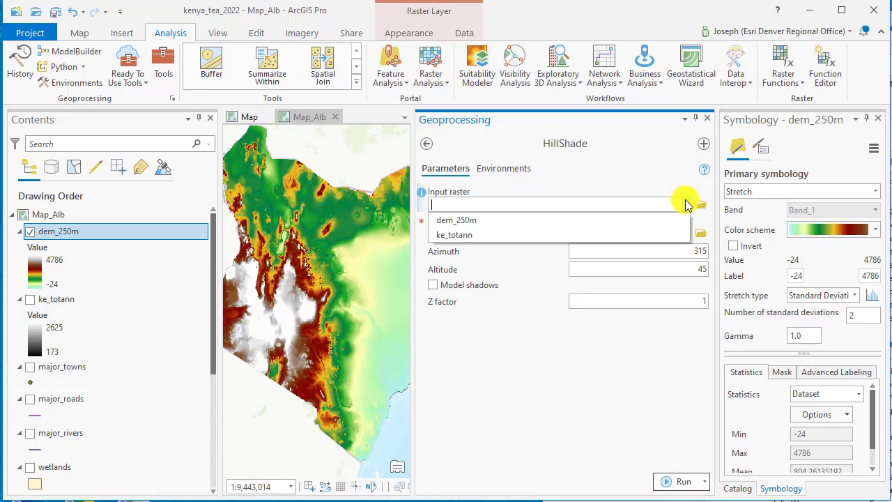
pyautogui.click(497, 221)
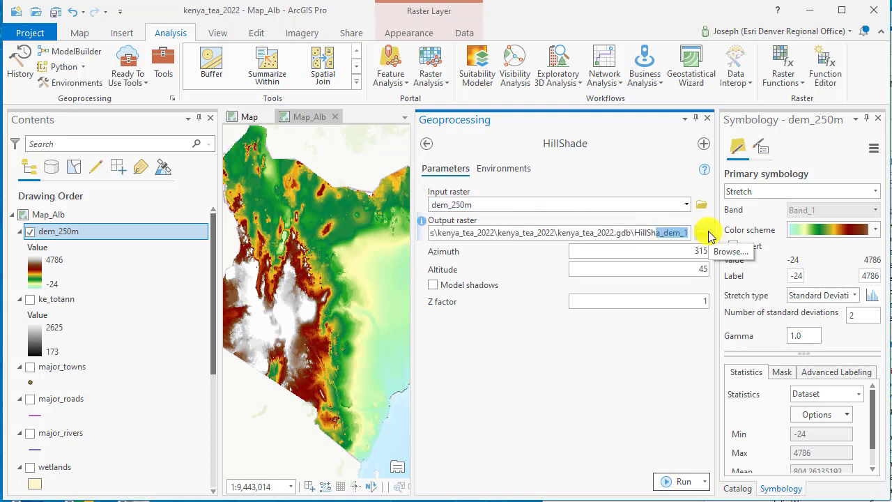
pyautogui.write('a')
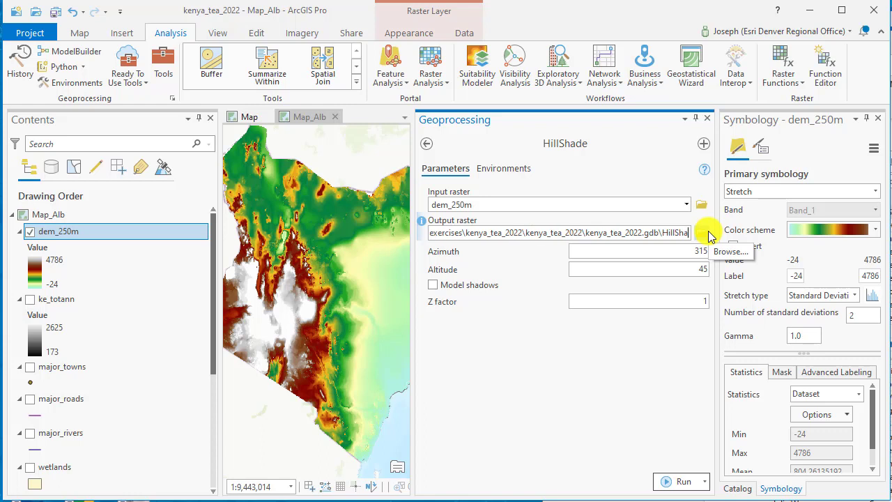
pyautogui.write('de')
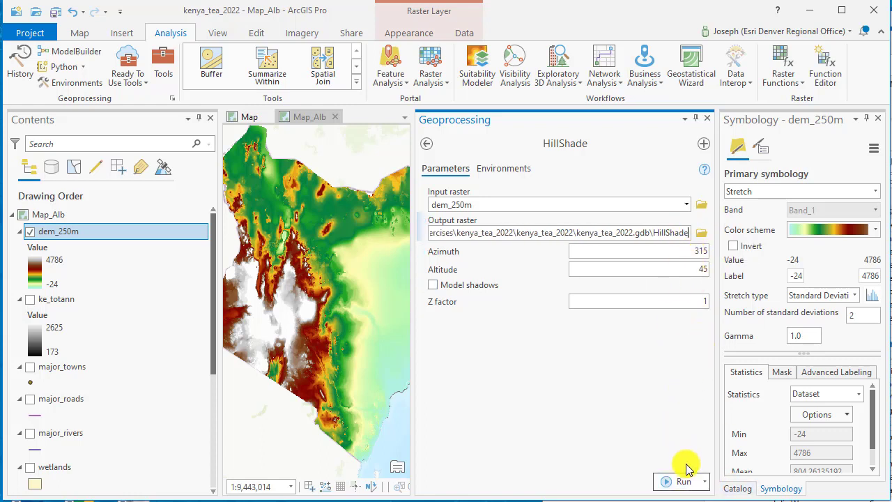
pyautogui.click(676, 369)
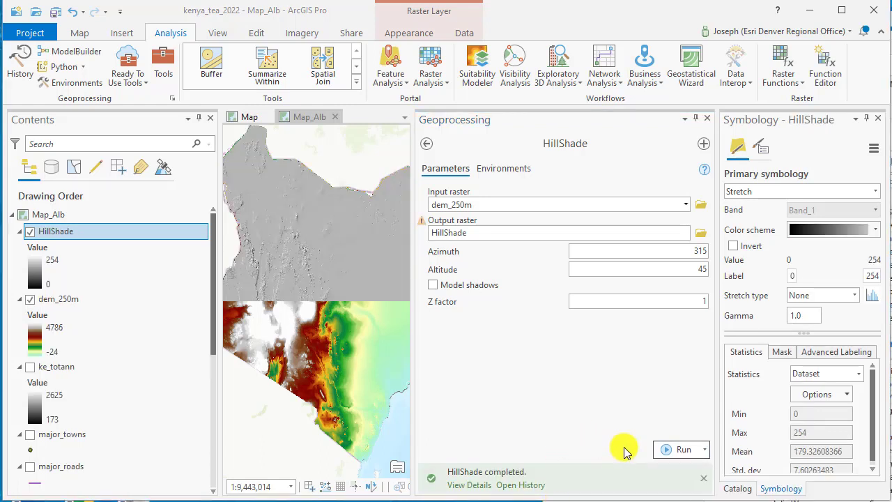
pyautogui.click(707, 118)
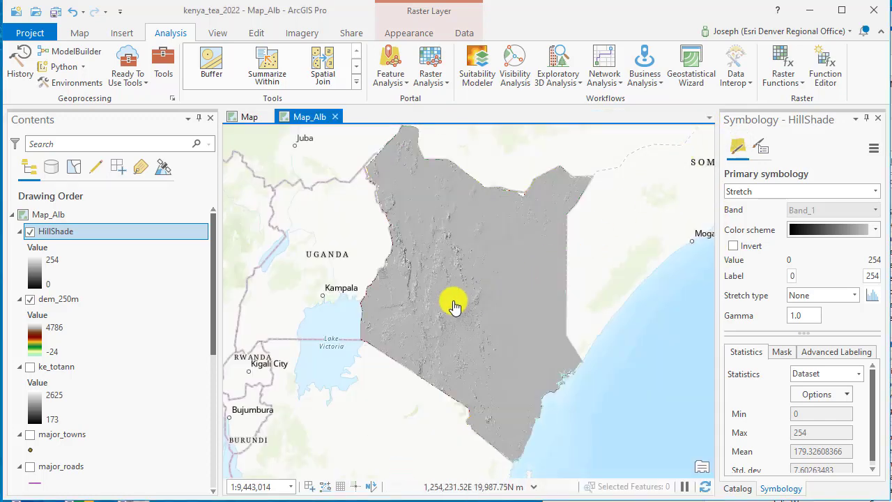
# Zoom in on the central Kenya highlands and turn on the major_towns and major_rivers layers
pyautogui.scroll(1, 453, 307)
pyautogui.scroll(2, 454, 306)
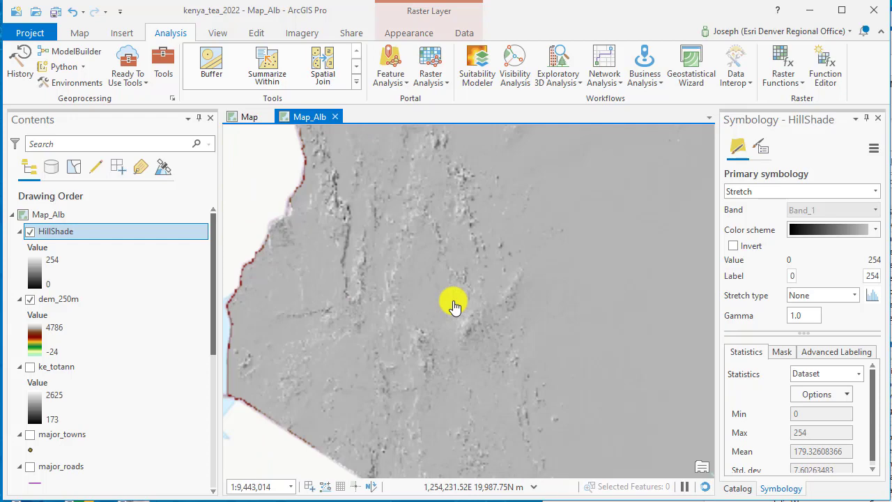
pyautogui.scroll(5, 454, 307)
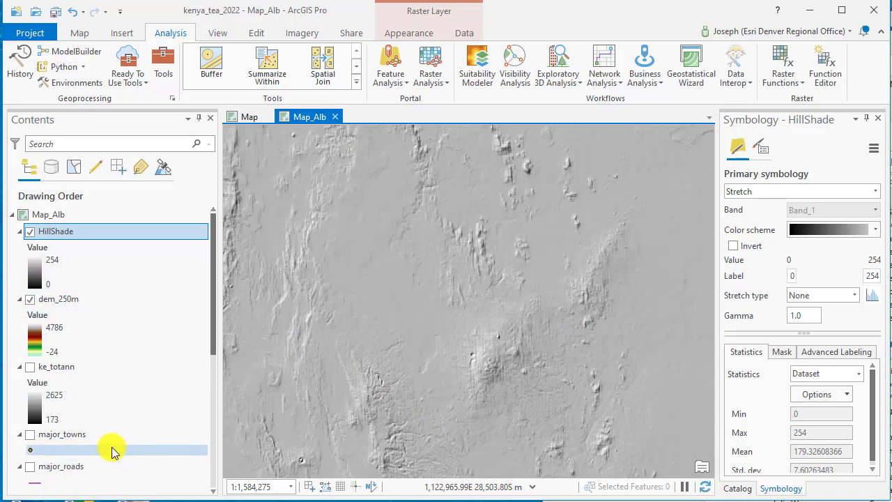
pyautogui.click(30, 434)
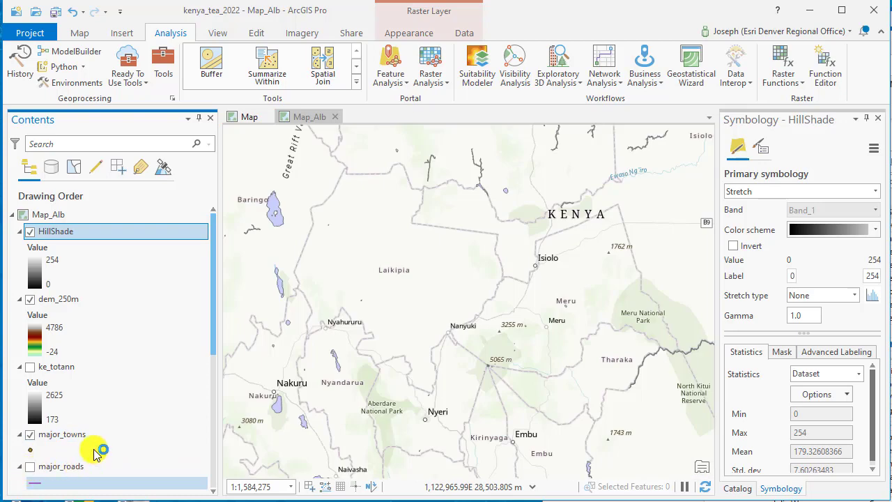
pyautogui.scroll(-1, 101, 460)
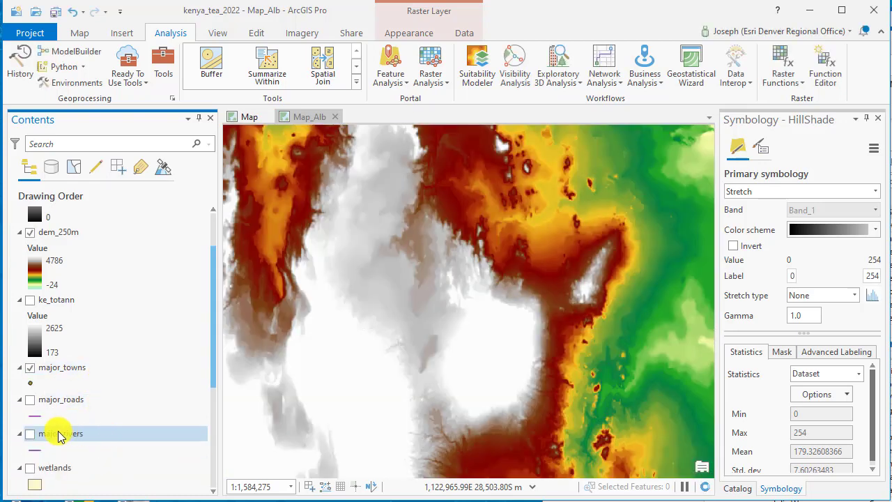
pyautogui.scroll(-1, 35, 436)
pyautogui.click(31, 434)
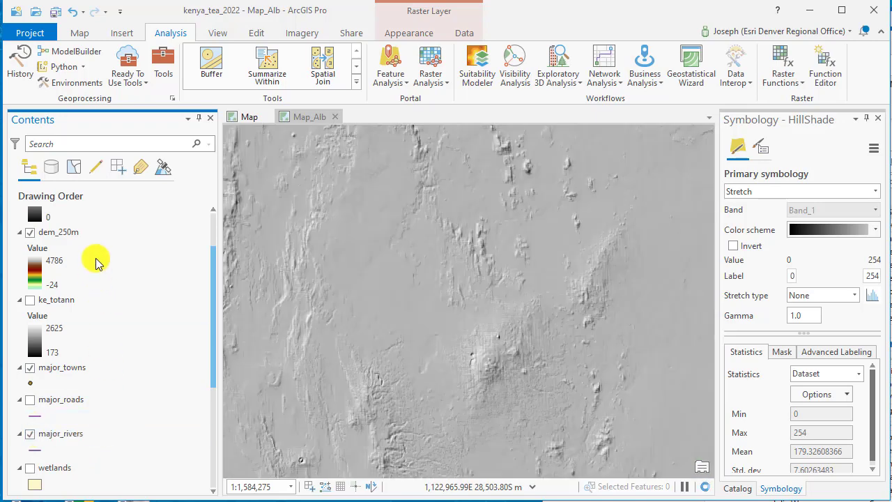
# Turn off dem_250m and move the HillShade layer below agriculture_alb, directly above the World Topographic Map
pyautogui.scroll(2, 96, 255)
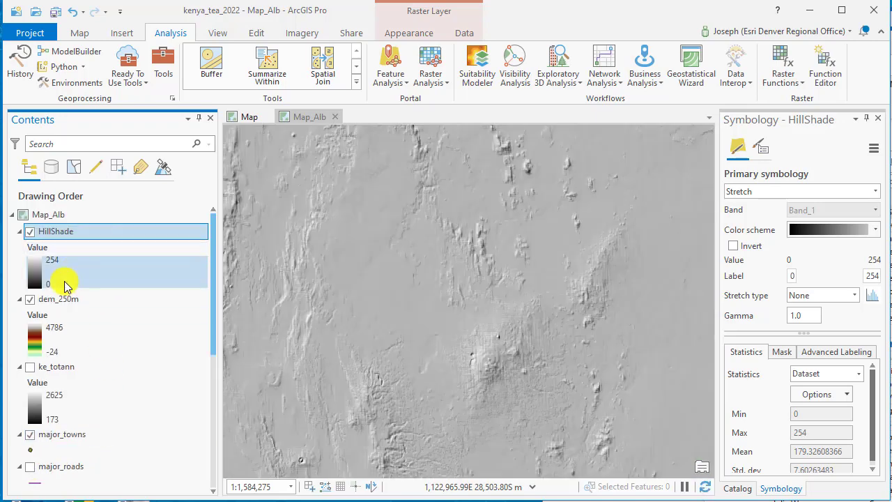
pyautogui.click(30, 299)
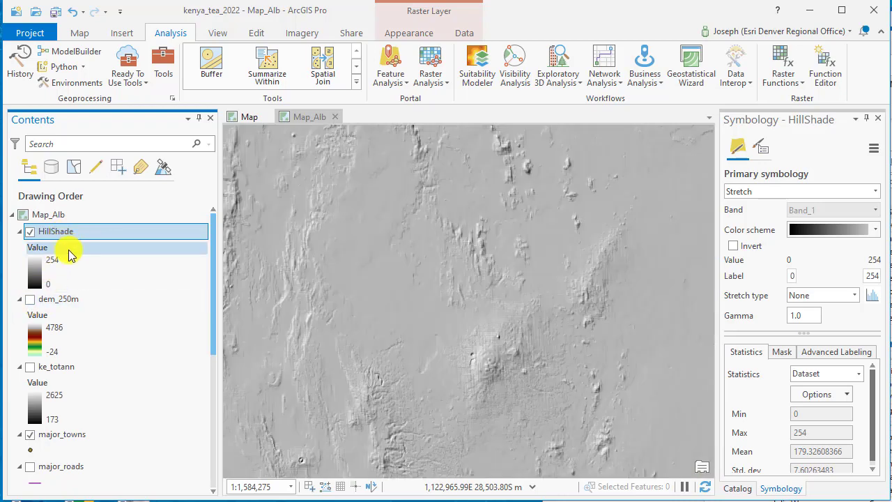
pyautogui.moveTo(69, 256); pyautogui.dragTo(66, 462)
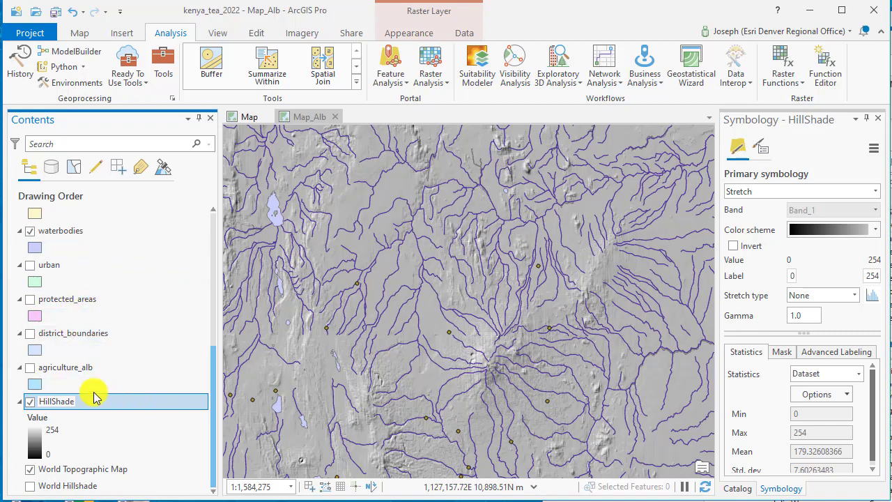
# Turn on the ke_totann raster and set its primary symbology to Classify
pyautogui.scroll(6, 112, 341)
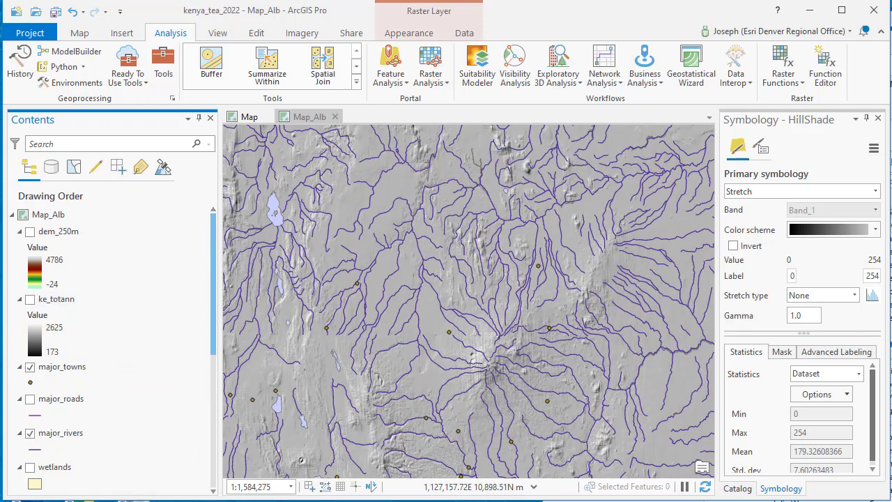
pyautogui.click(30, 300)
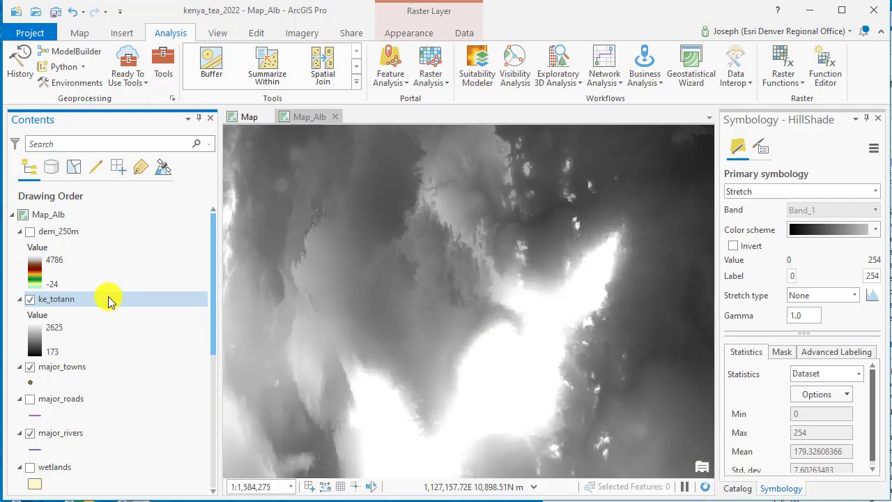
pyautogui.rightClick(108, 299)
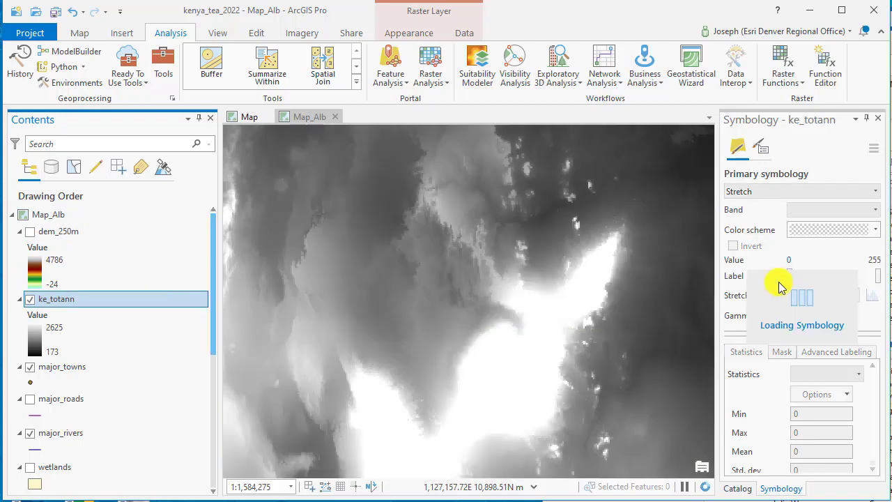
pyautogui.click(782, 191)
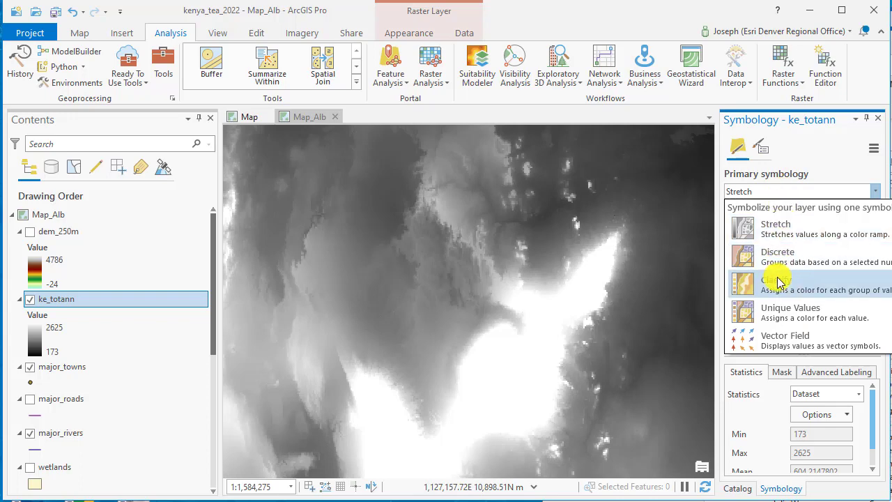
pyautogui.click(781, 281)
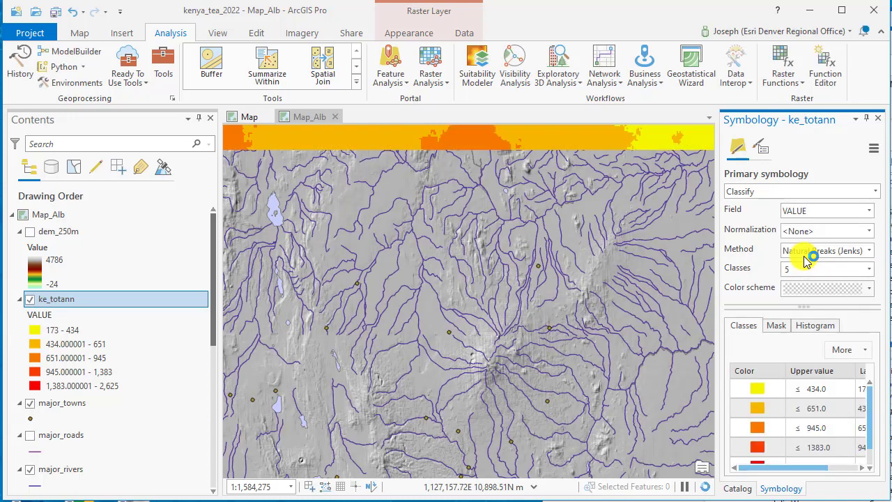
# Apply the Bathymetry #4 color scheme to the classified ke_totann raster
pyautogui.click(828, 292)
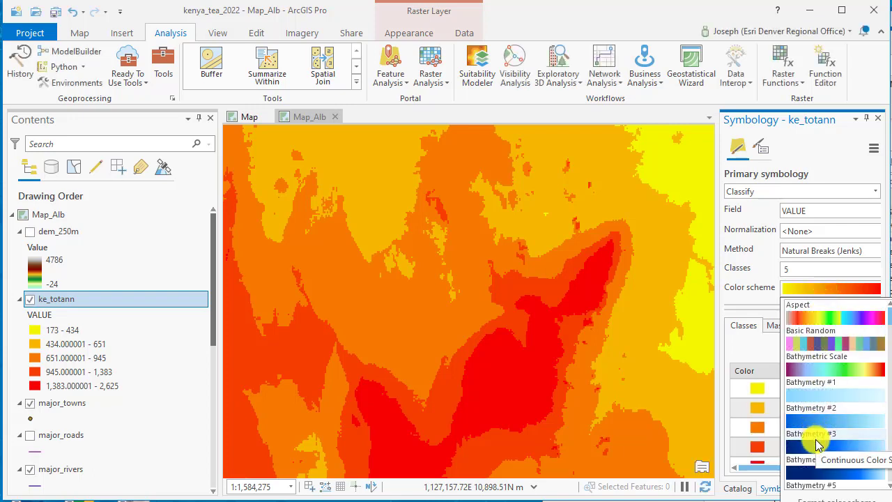
pyautogui.scroll(-1, 817, 441)
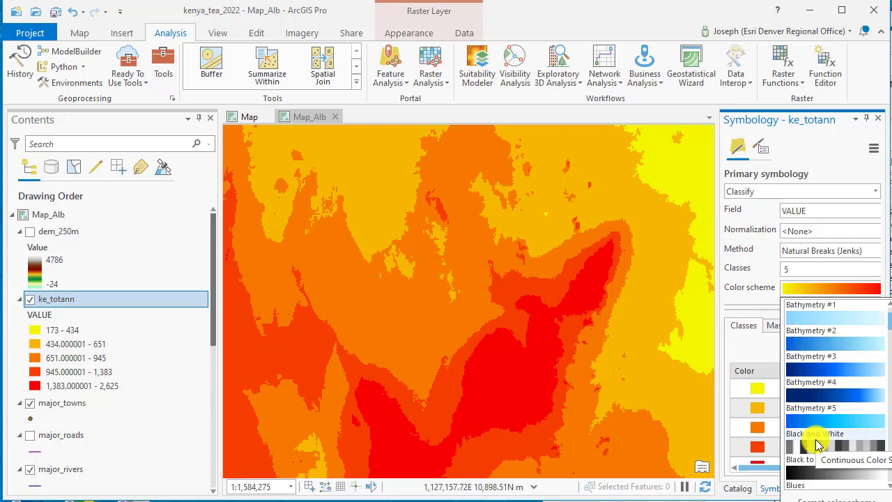
pyautogui.click(829, 396)
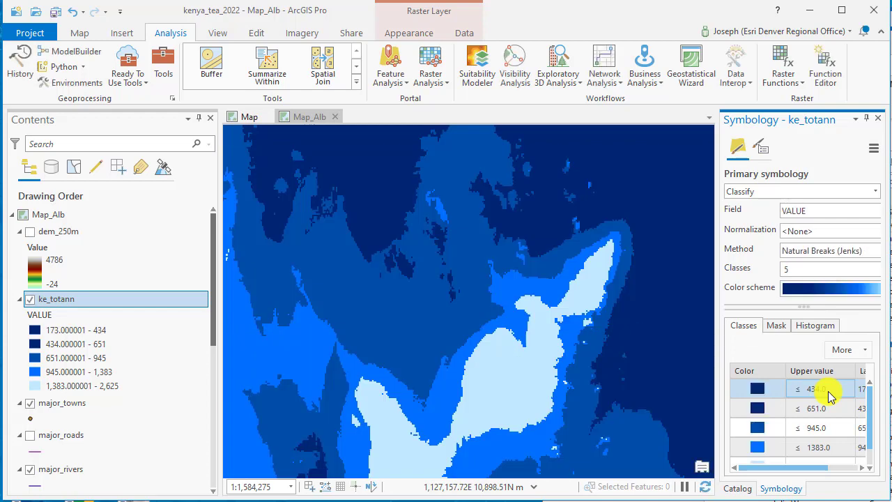
# Reverse the ke_totann class colors so the lowest values are light blue and the highest are dark blue
pyautogui.scroll(-1, 830, 396)
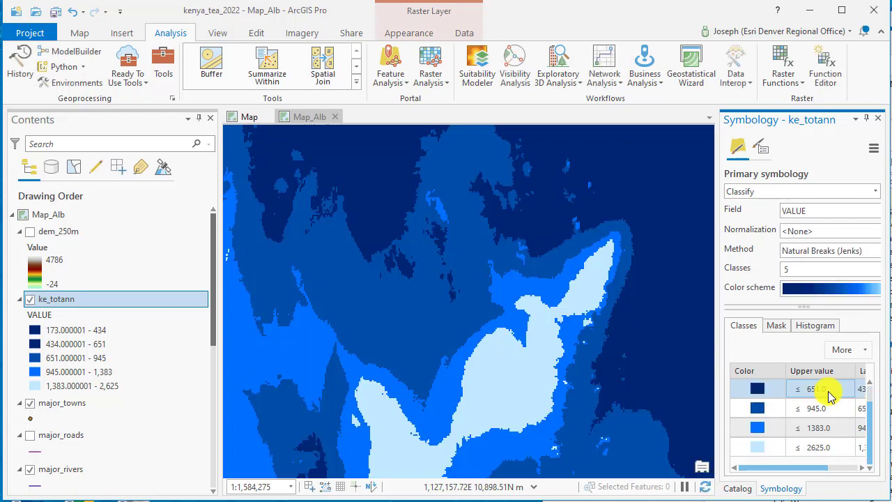
pyautogui.scroll(1, 829, 419)
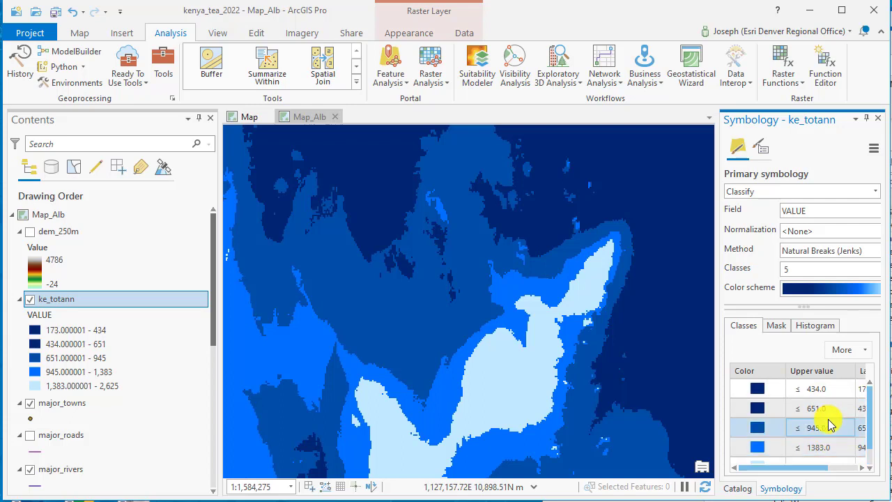
pyautogui.scroll(-1, 819, 411)
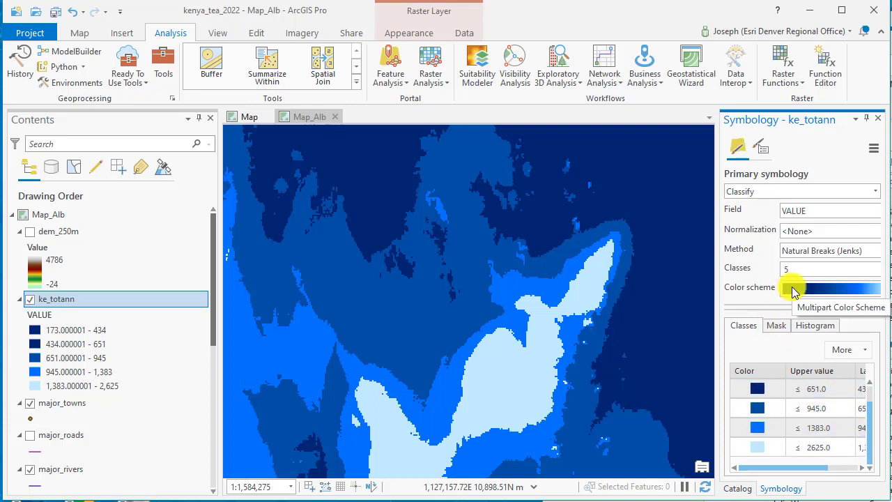
pyautogui.click(764, 374)
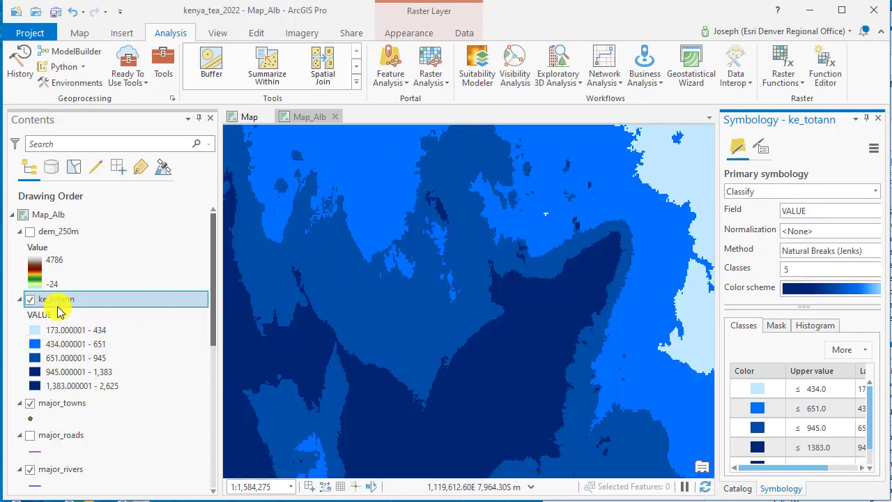
# Set the transparency of the ke_totann layer to 45.8%
pyautogui.rightClick(57, 299)
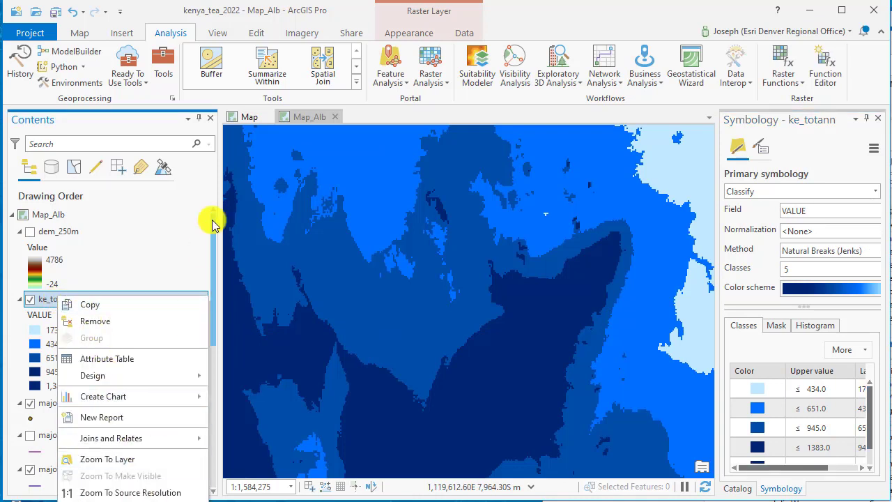
pyautogui.click(398, 39)
pyautogui.click(396, 35)
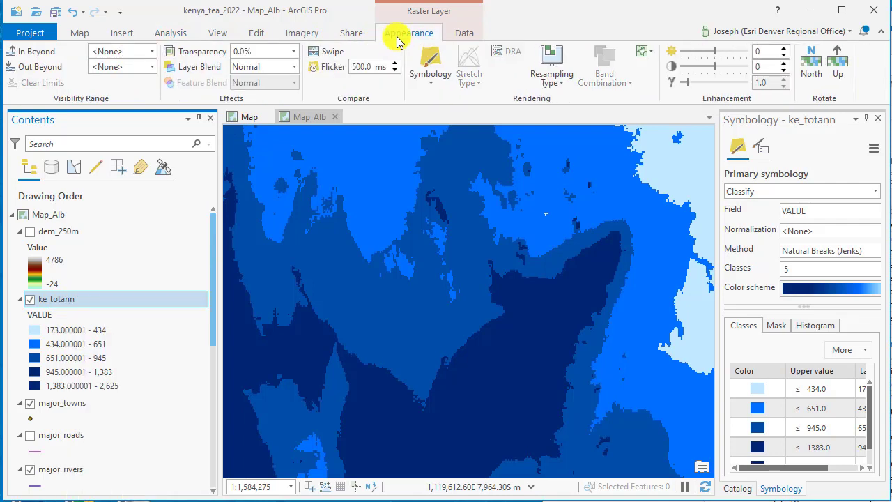
pyautogui.click(294, 51)
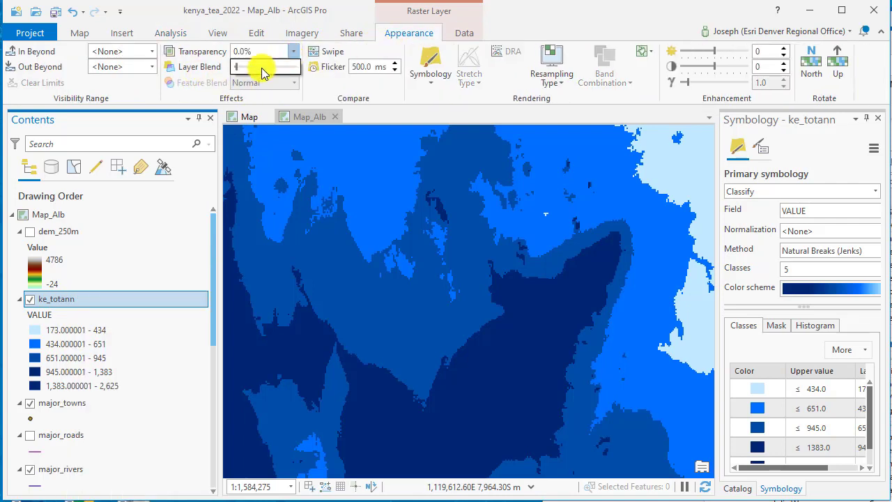
pyautogui.click(246, 67)
pyautogui.moveTo(246, 68); pyautogui.dragTo(261, 69)
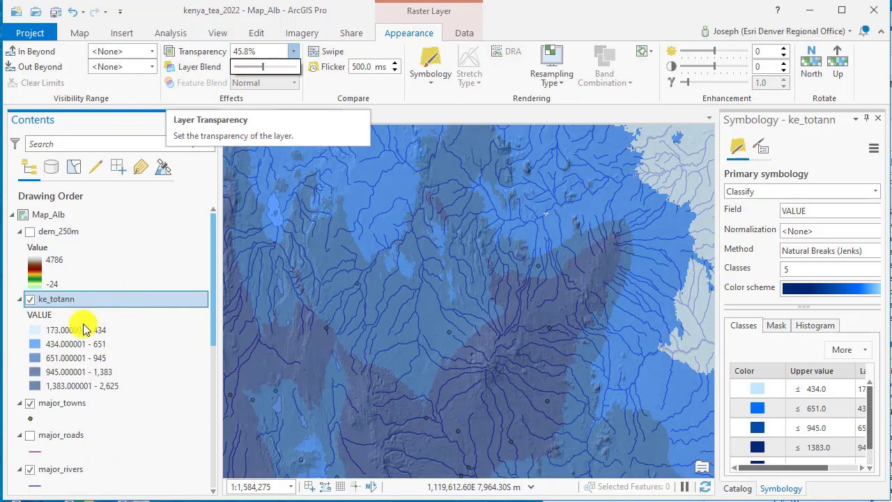
# Move ke_totann below agriculture_alb, directly above HillShade in the drawing order, and save the project
pyautogui.moveTo(90, 304); pyautogui.dragTo(90, 480)
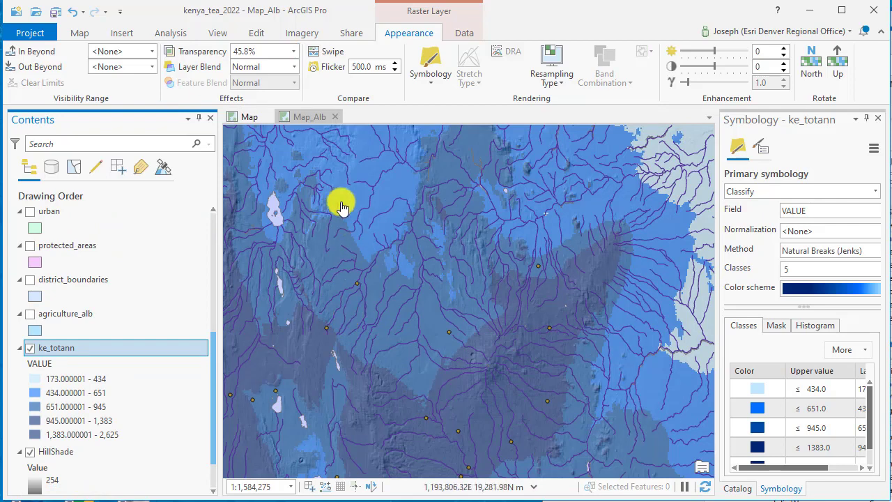
pyautogui.click(54, 13)
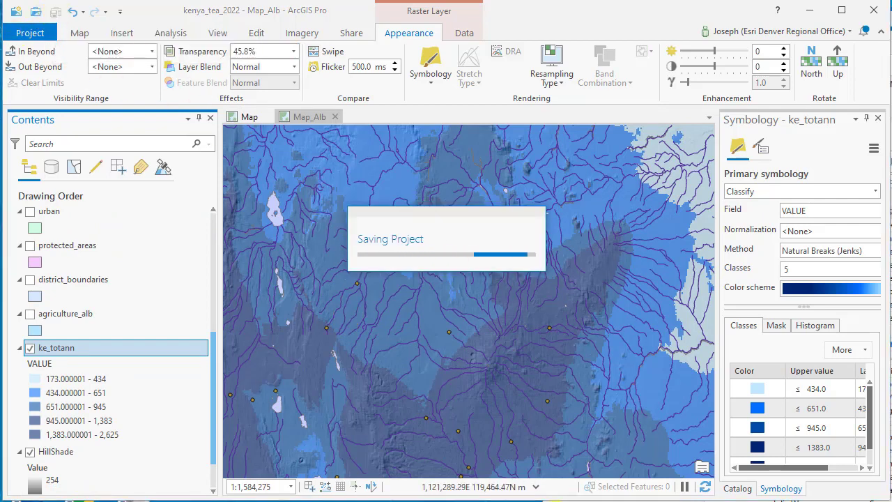